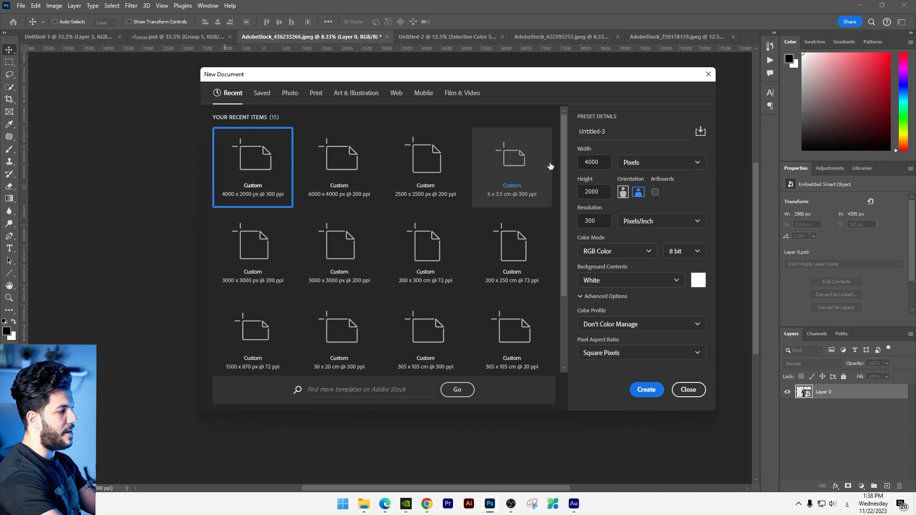
- Create a new 4000 x 2000 pixel RGB document at 300 pixels/inch with a white background
left_click(597, 162)
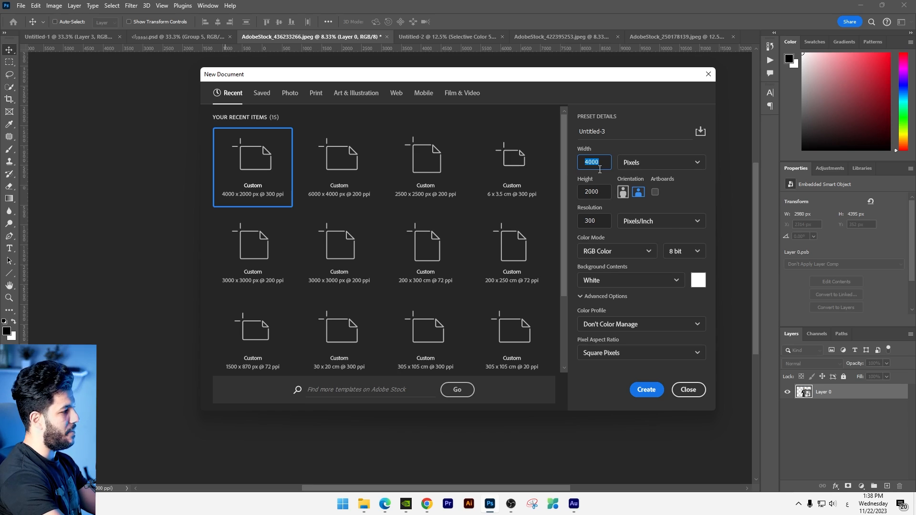
left_click(578, 192)
left_click(647, 390)
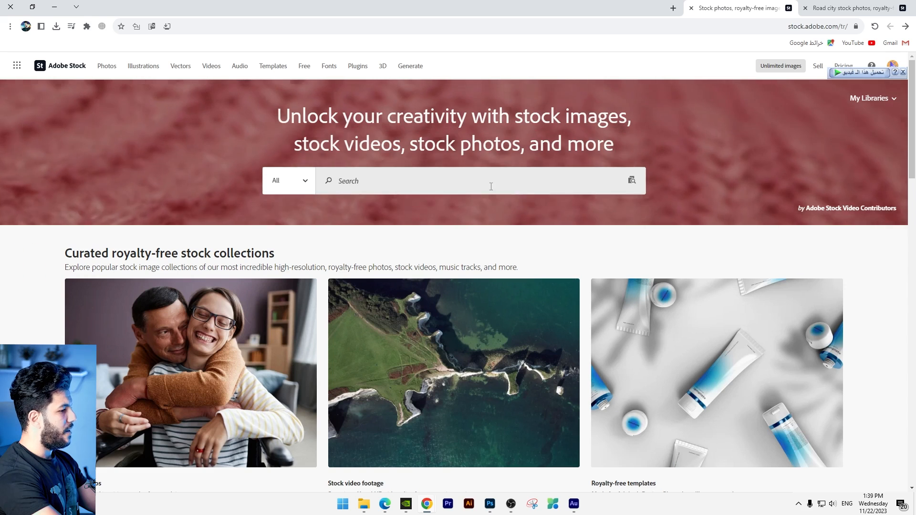
- Search Adobe Stock for "road" and browse the results for a suitable road background
left_click(363, 181)
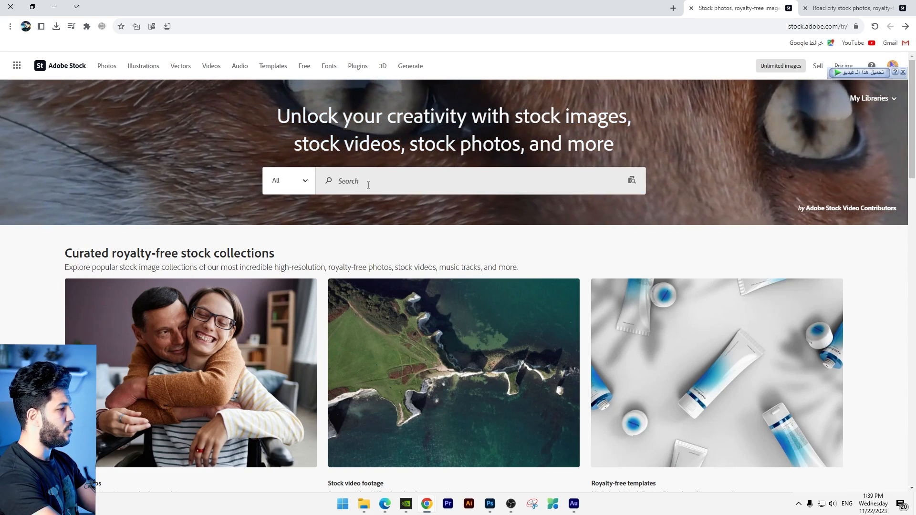
type("road")
key("Return")
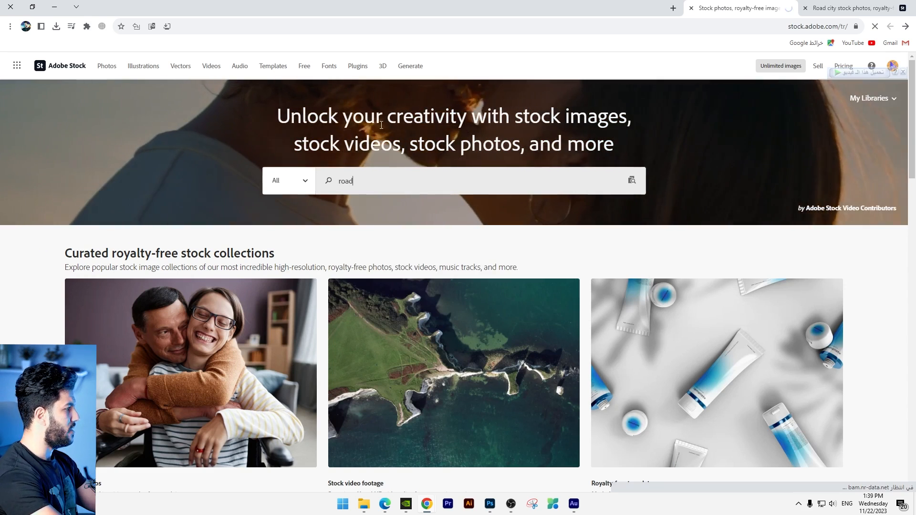
scroll(388, 143, "down", 4)
scroll(403, 146, "down", 4)
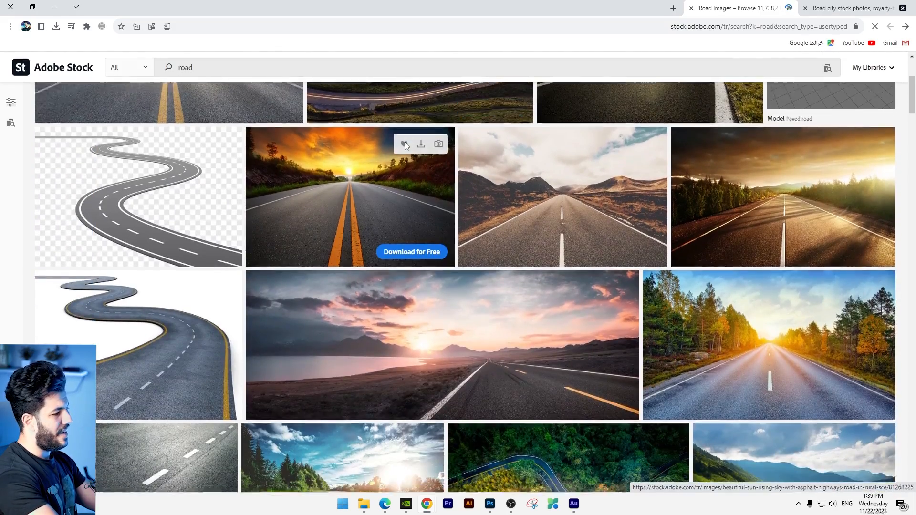
scroll(406, 147, "down", 4)
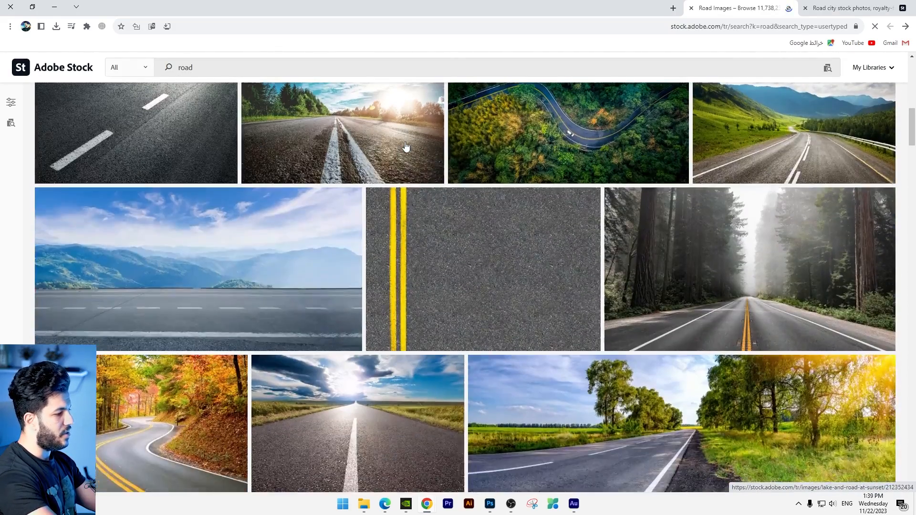
scroll(405, 142, "down", 14)
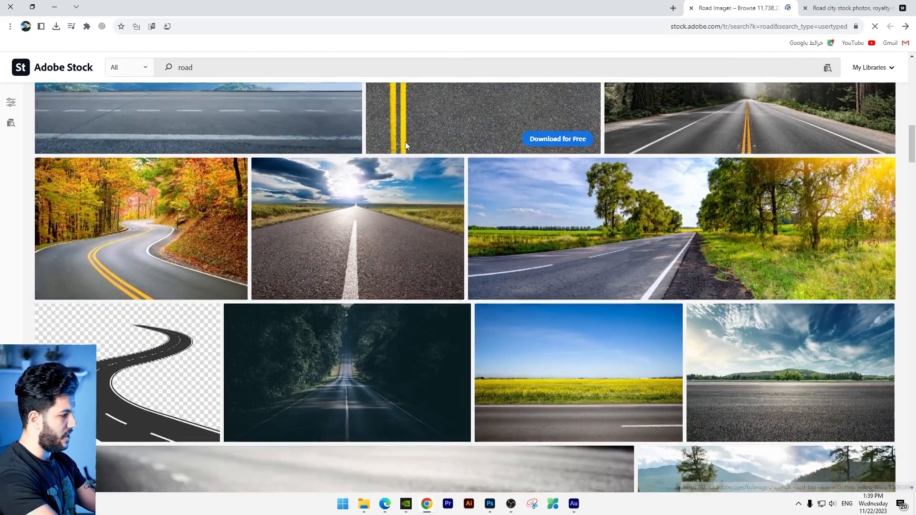
scroll(442, 131, "down", 15)
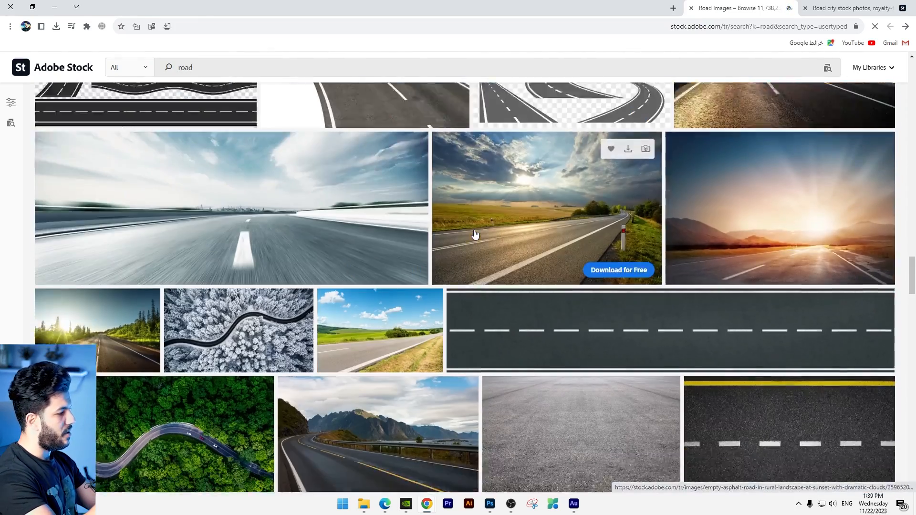
scroll(475, 234, "down", 8)
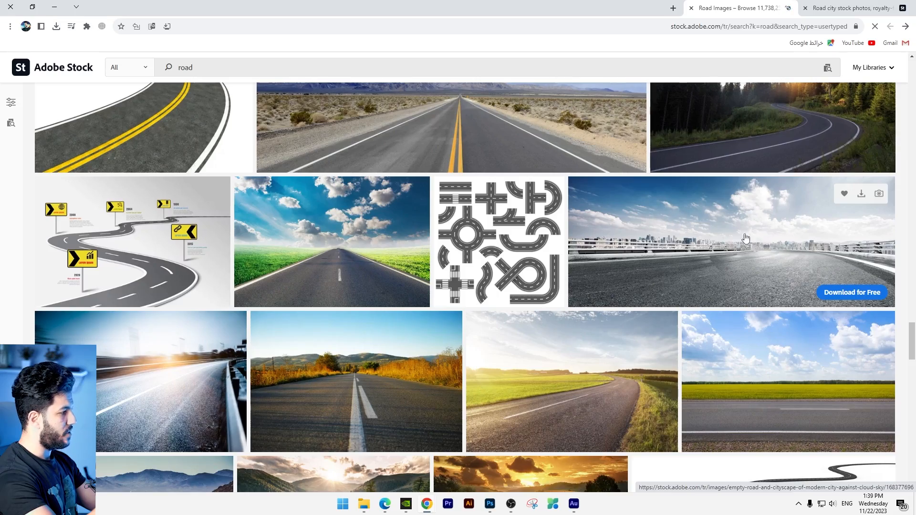
scroll(739, 254, "down", 1)
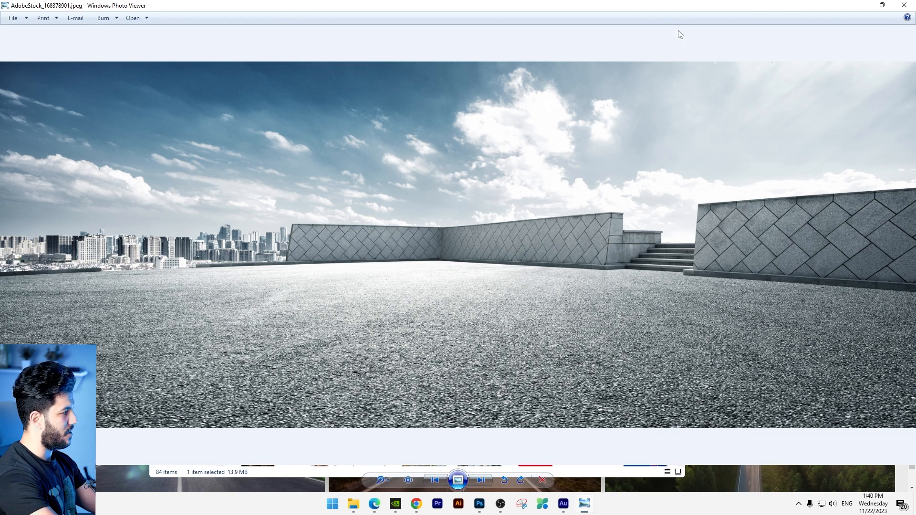
- Place AdobeStock_168378901.jpeg in the Photoshop document, flip it horizontally and scale it to about 76% so it covers the canvas
left_click(904, 4)
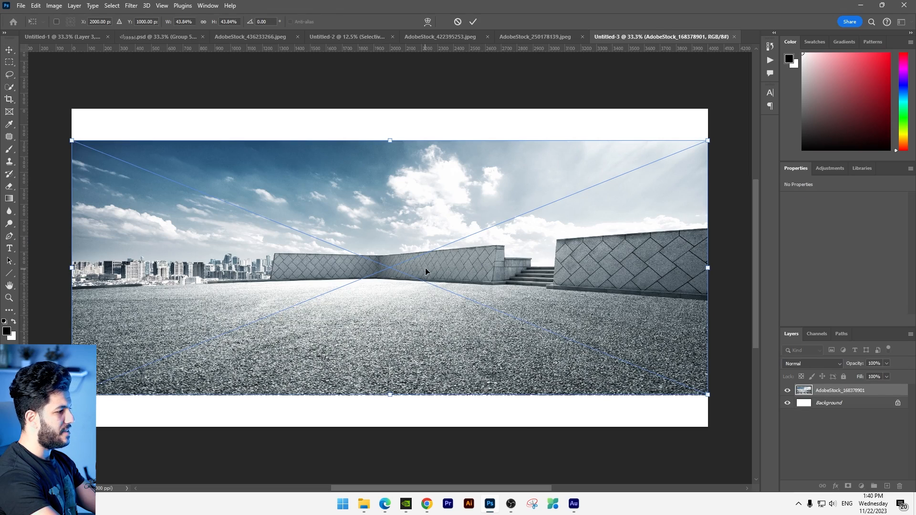
right_click(425, 268)
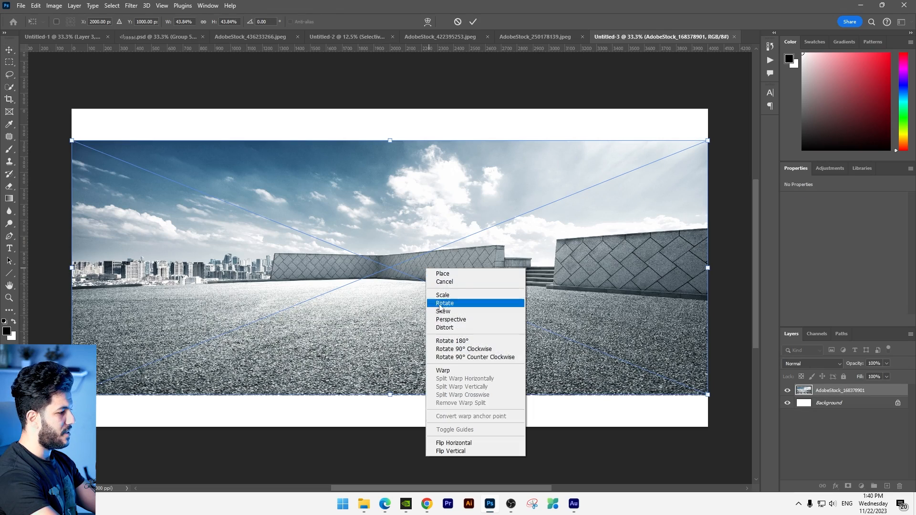
left_click(444, 445)
left_click_drag(708, 141, 545, 96)
scroll(448, 214, "down", 2)
left_click_drag(428, 230, 428, 242)
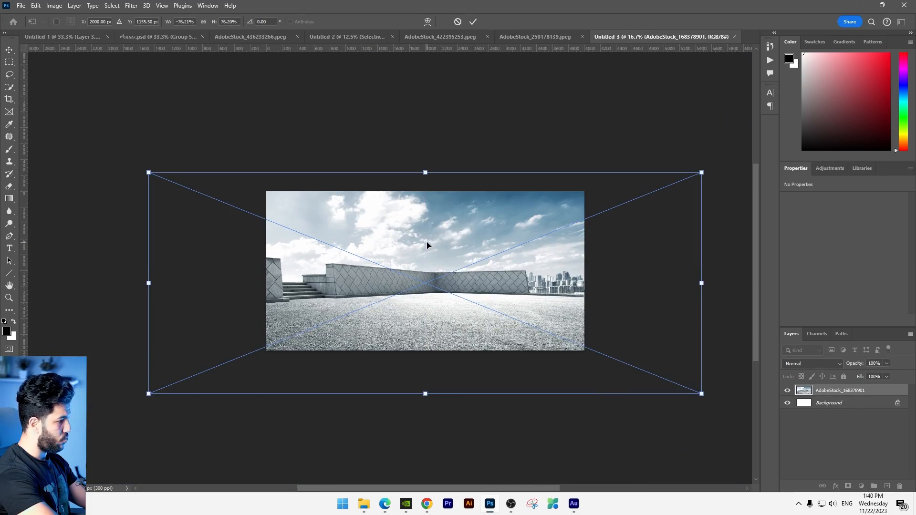
key("Return")
- Switch to the browser, search Shutterstock for "tires man" and browse the images of men with tires
mouse_move(427, 502)
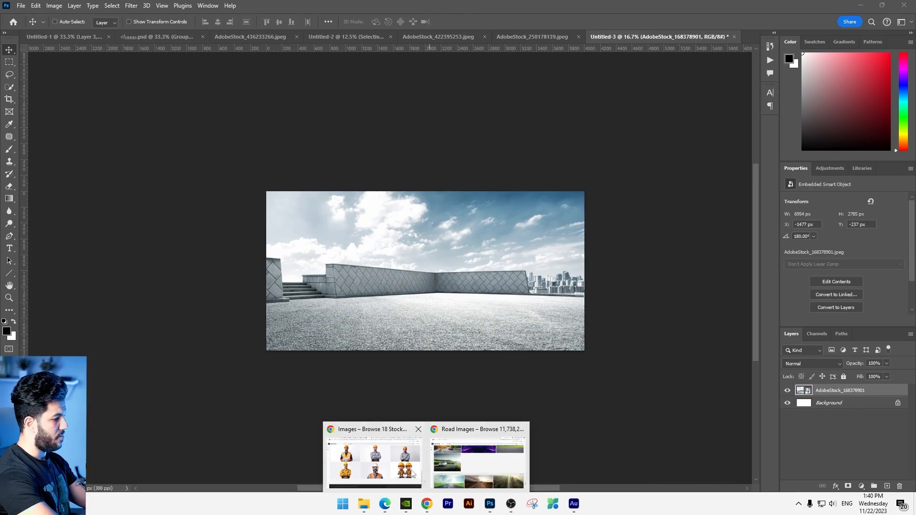
left_click(413, 474)
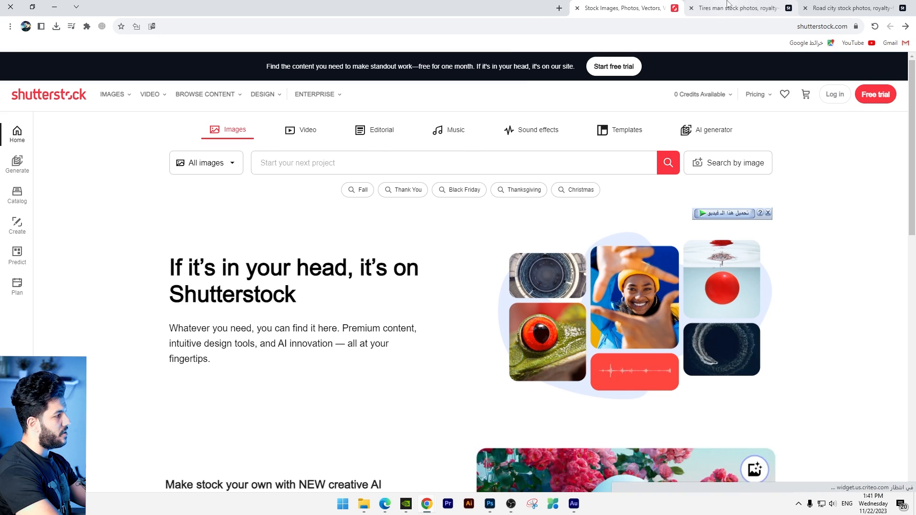
left_click(466, 164)
type("tires")
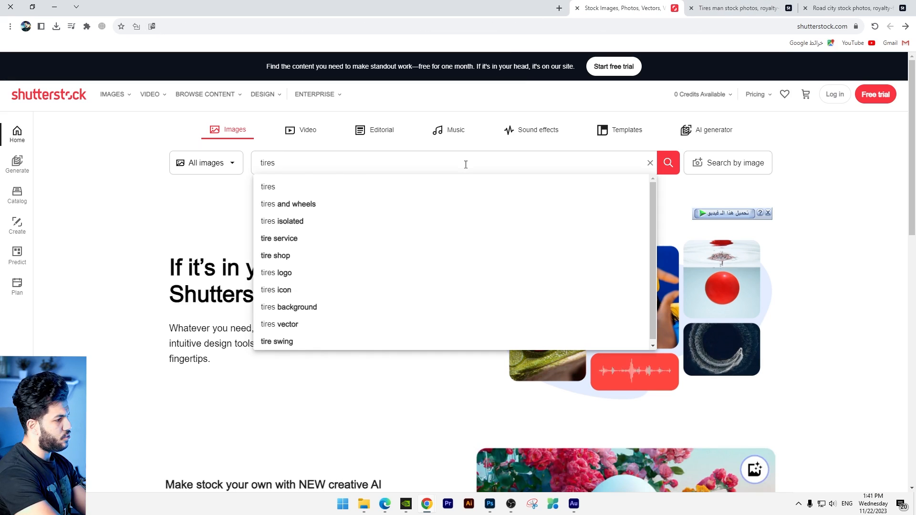
type(" man")
key("BackSpace")
type("man")
key("Return")
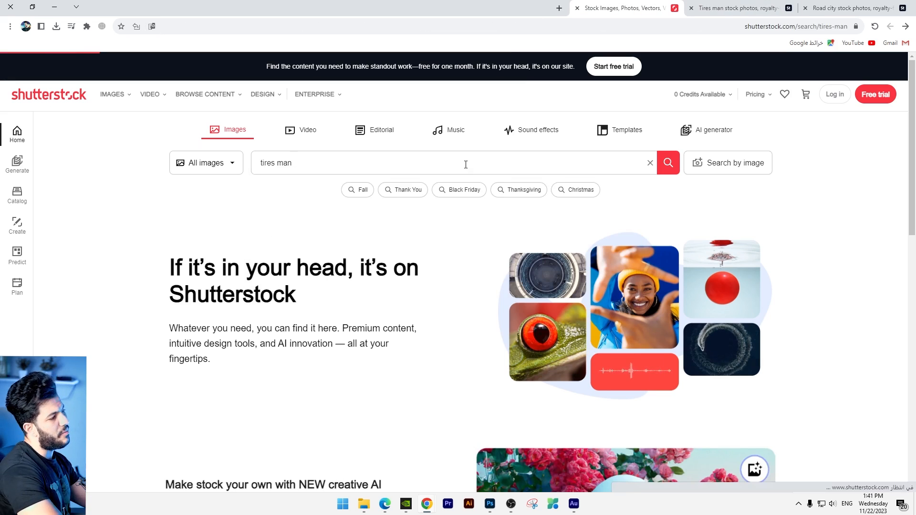
scroll(415, 269, "down", 2)
scroll(415, 269, "down", 8)
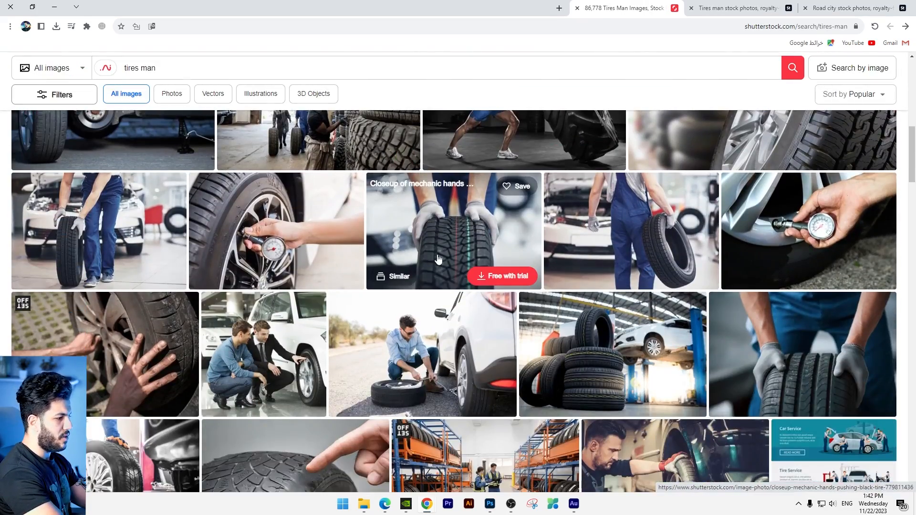
scroll(438, 259, "down", 9)
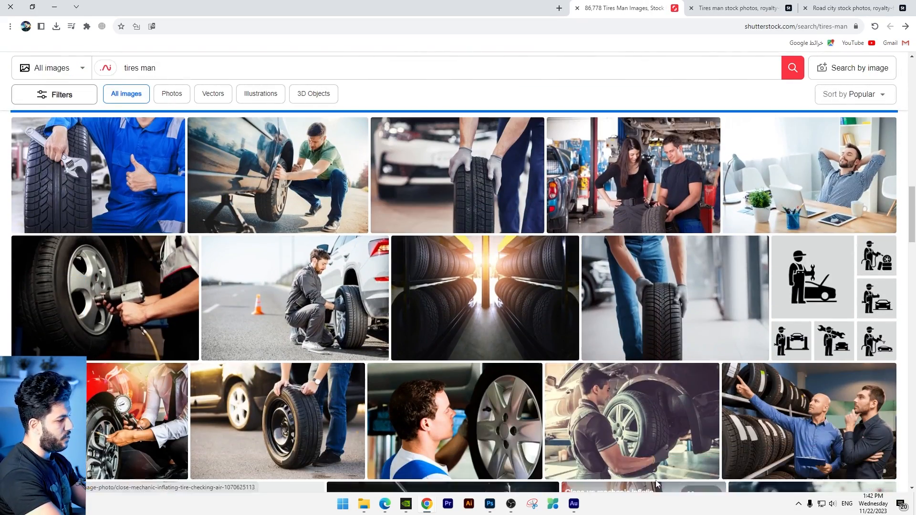
- Review the downloaded mechanic and tire stock images in Windows Photo Viewer, then close the viewer
left_click(363, 504)
scroll(505, 147, "up", 4)
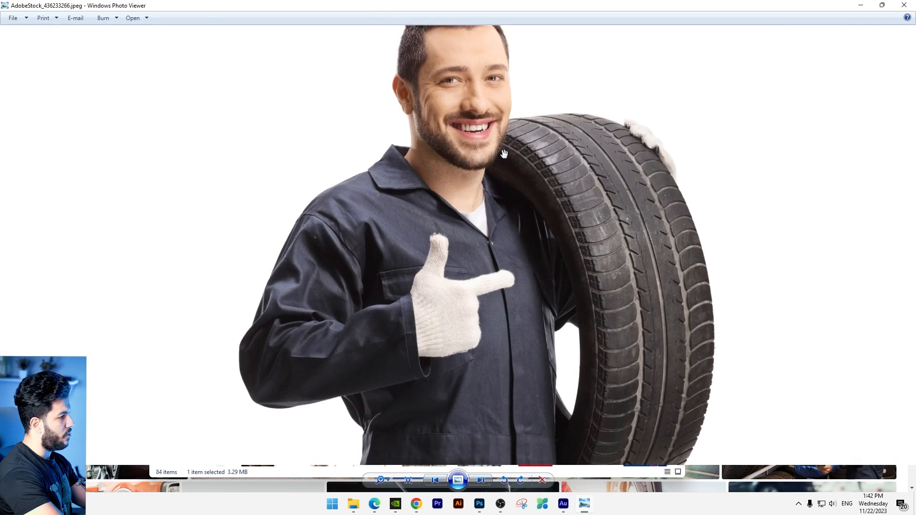
left_click_drag(505, 148, 490, 263)
key("Right")
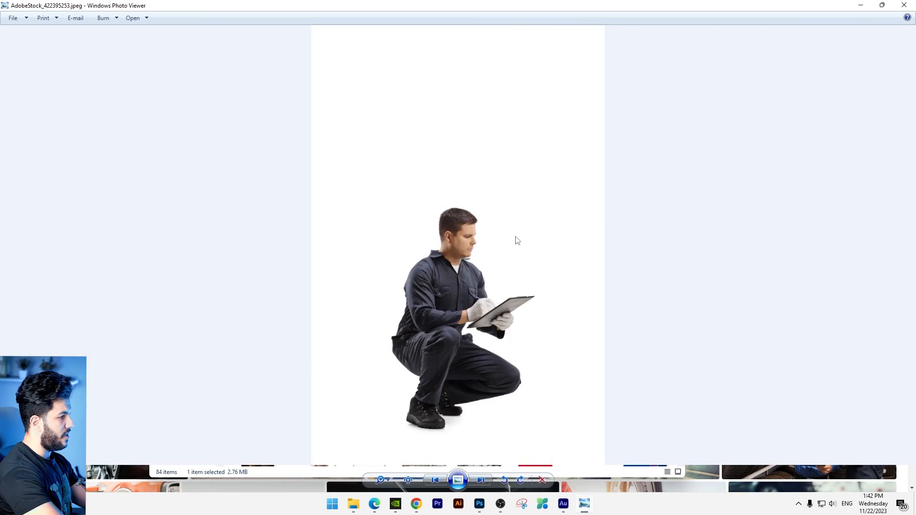
scroll(499, 239, "up", 4)
scroll(505, 204, "down", 4)
key("Right")
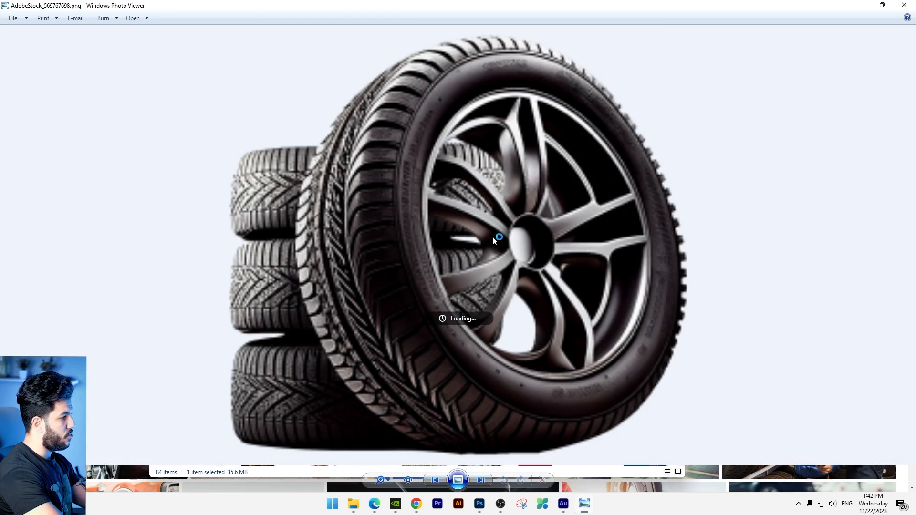
left_click(904, 5)
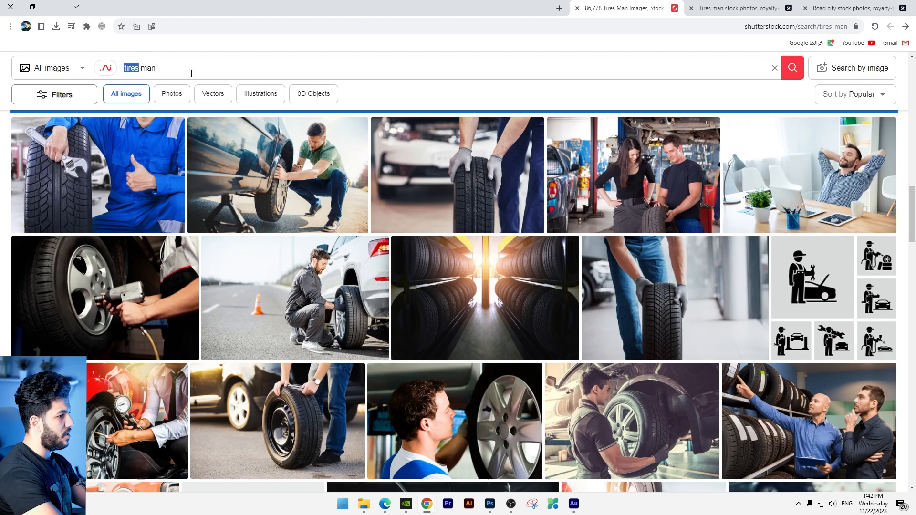
- Return to the Adobe Stock page in the browser and search it for "tires"
key("ctrl+shift+Tab")
left_click(274, 71)
key("ctrl+a")
type("tires")
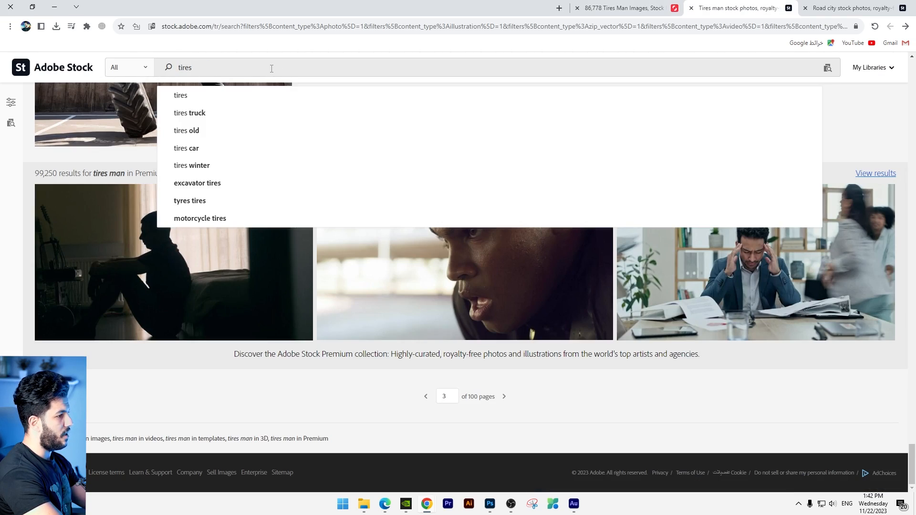
key("Return")
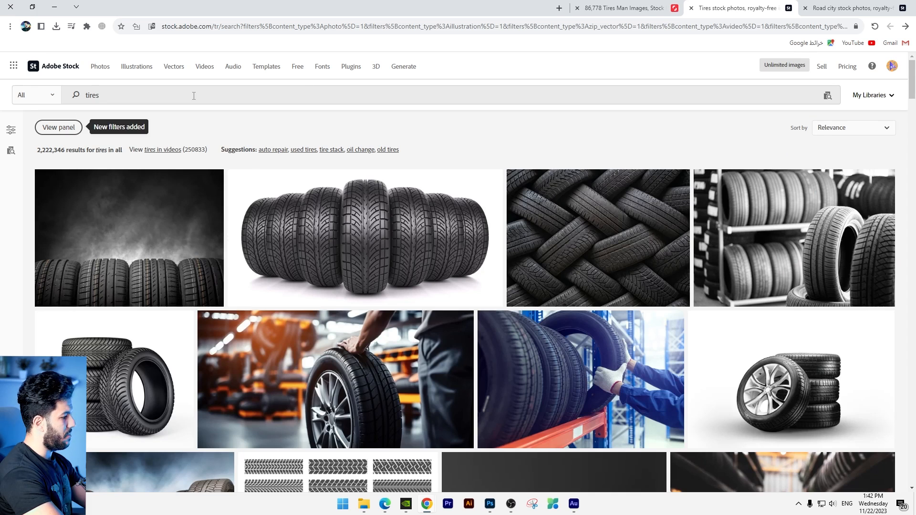
- Refine the Adobe Stock search to "tires png" and browse the transparent tire images
left_click(193, 95)
type("png")
key("Return")
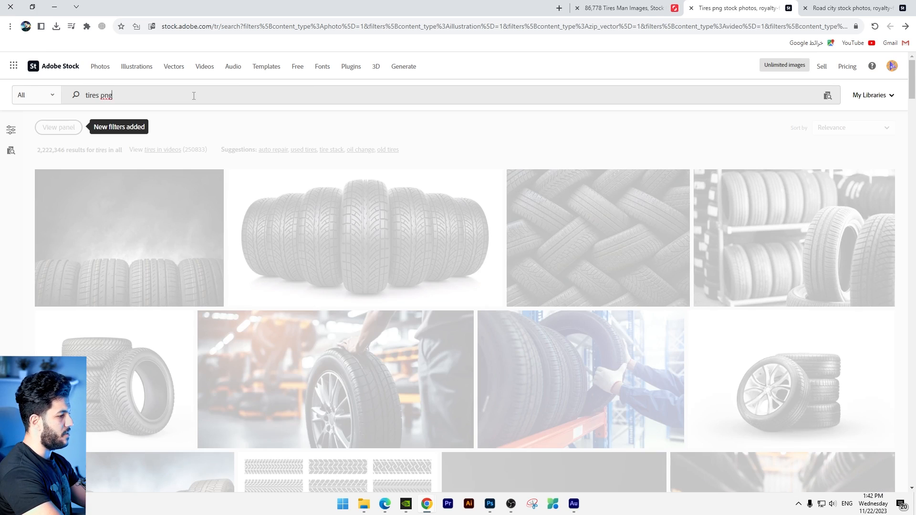
scroll(314, 296, "down", 5)
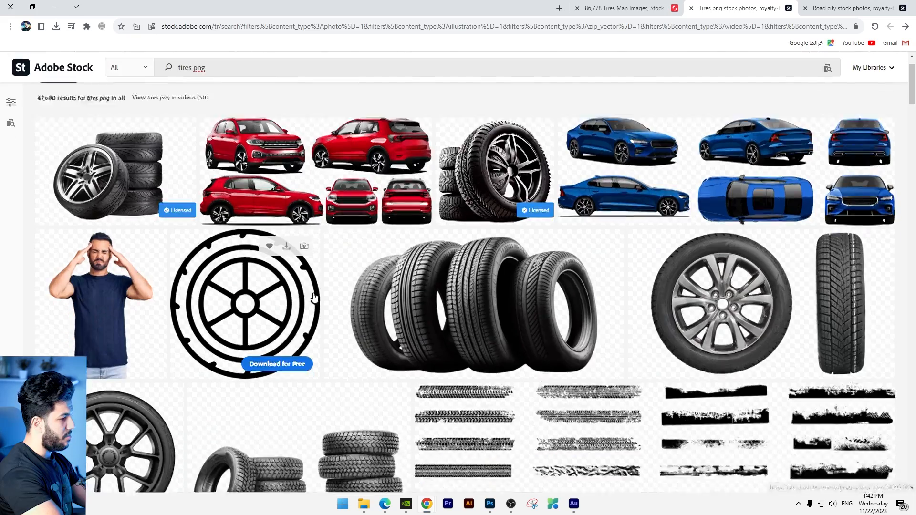
scroll(309, 315, "down", 3)
scroll(309, 315, "down", 15)
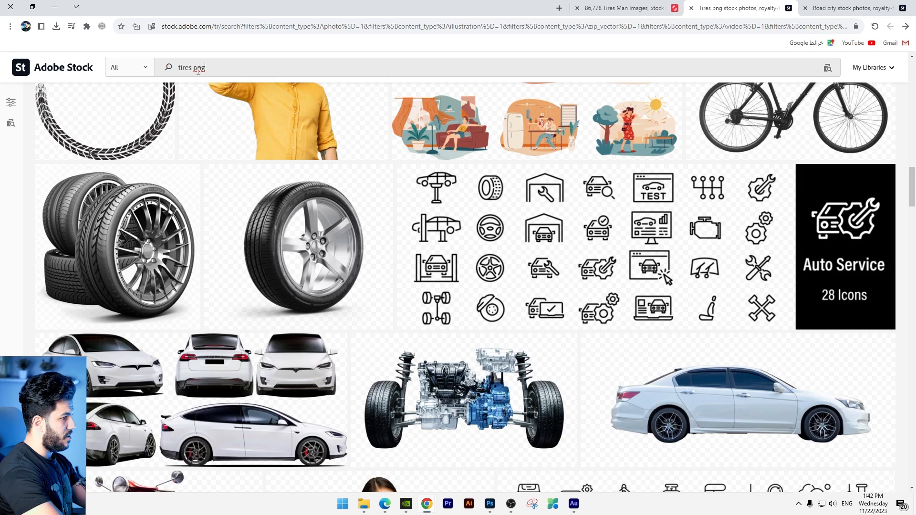
- Search Adobe Stock for "car png" and browse the transparent car images
left_click_drag(224, 68, 62, 72)
type("car png")
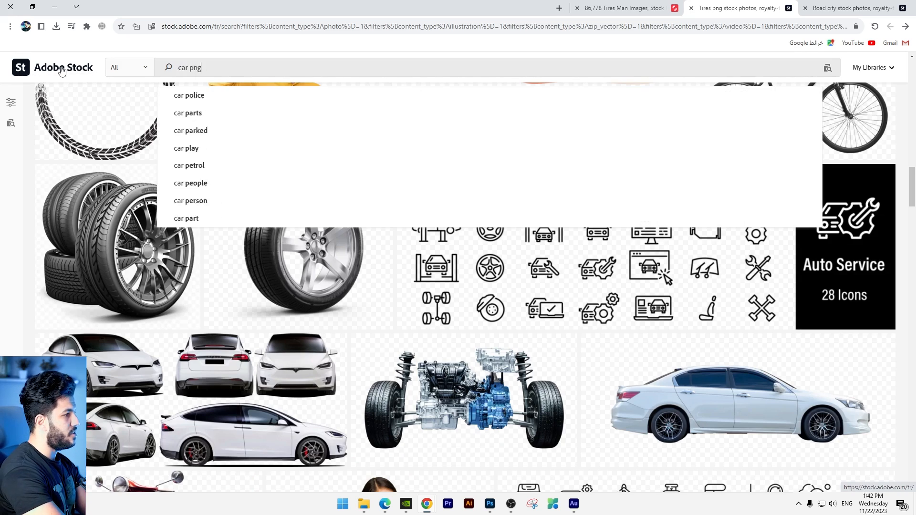
key("Return")
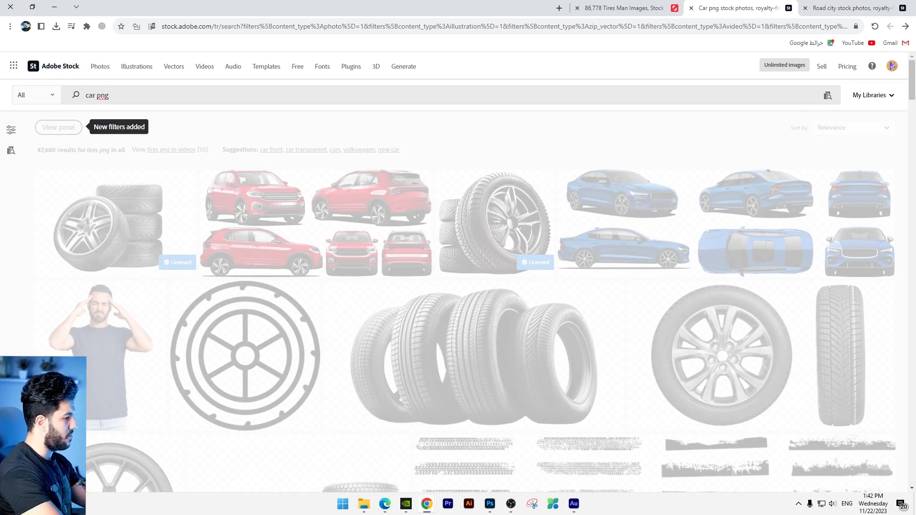
scroll(94, 132, "down", 10)
scroll(94, 132, "down", 15)
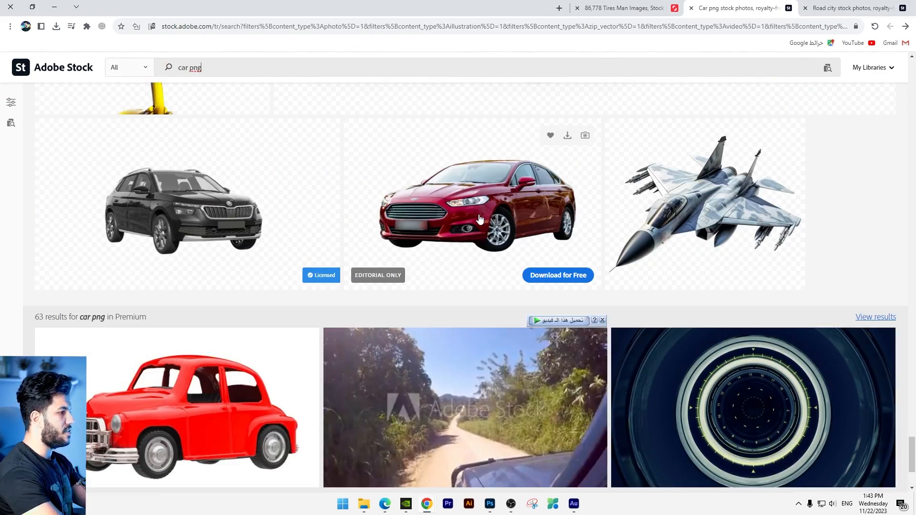
- In Photoshop, scale the mechanic cutout on Layer 1 to about 55% and position it on the canvas's left half, with his head near the upper edge
key("alt+Tab")
key("alt+Tab")
key("alt+Tab")
key("ctrl+plus")
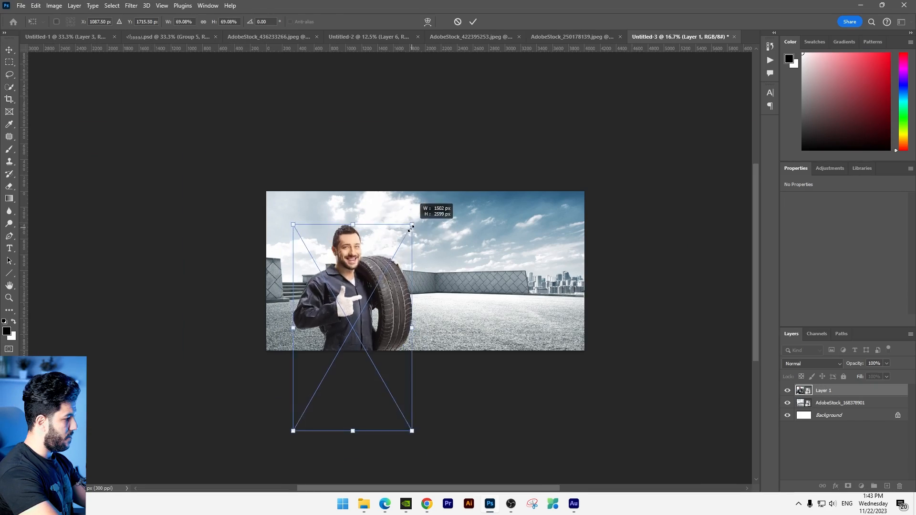
left_click_drag(413, 225, 398, 249)
left_click_drag(360, 299, 354, 250)
left_click_drag(392, 199, 394, 196)
left_click_drag(374, 215, 377, 210)
key("Return")
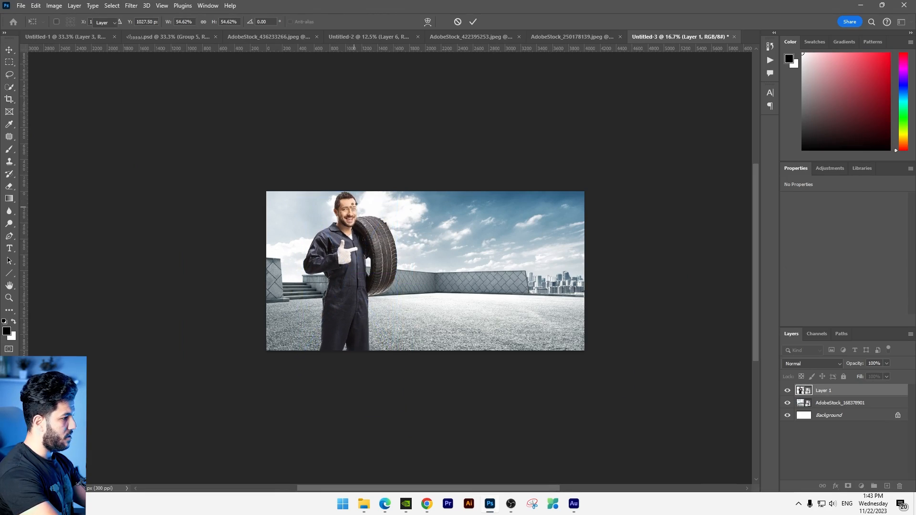
- Scale the mechanic layer down slightly to about 1142 x 1974 px, leaving space above his head
key("ctrl+plus")
key("ctrl+plus")
key("ctrl+t")
left_click_drag(404, 114, 395, 130)
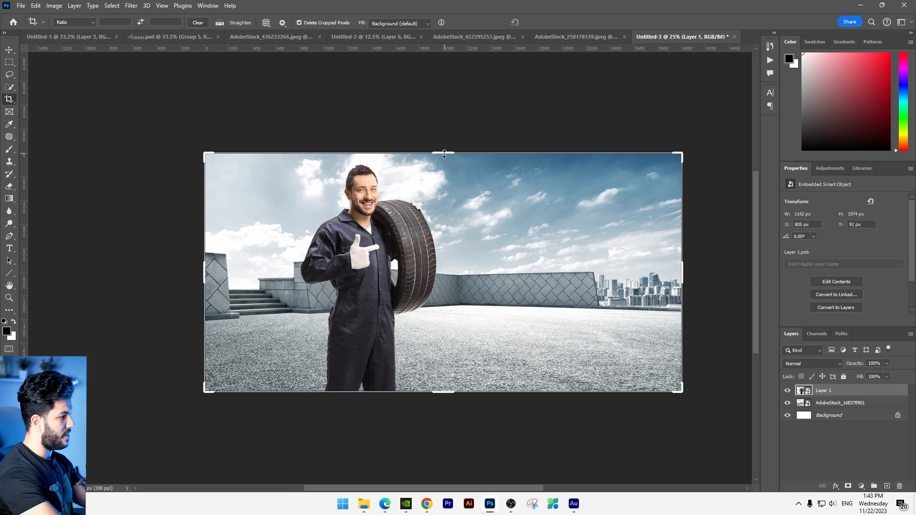
- Crop outward to extend the canvas above the mechanic, making it about 2208 px high
left_click_drag(444, 154, 438, 141)
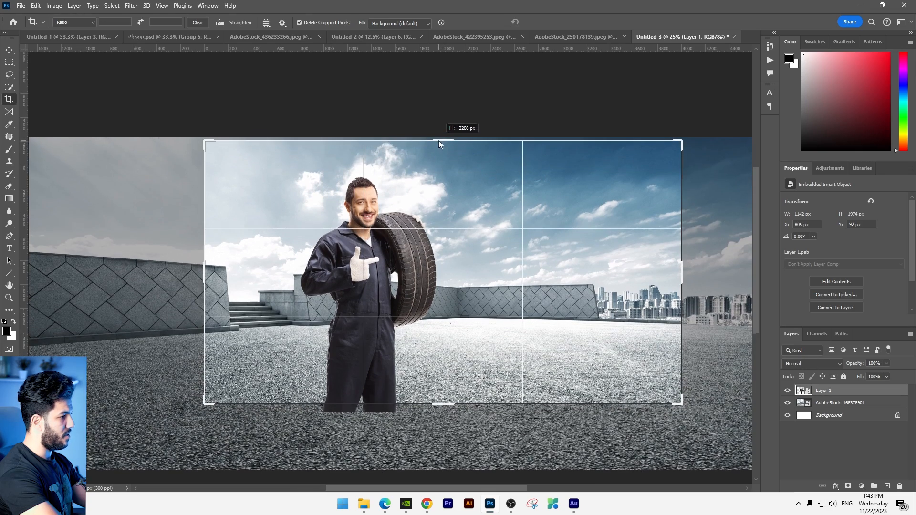
key("Return")
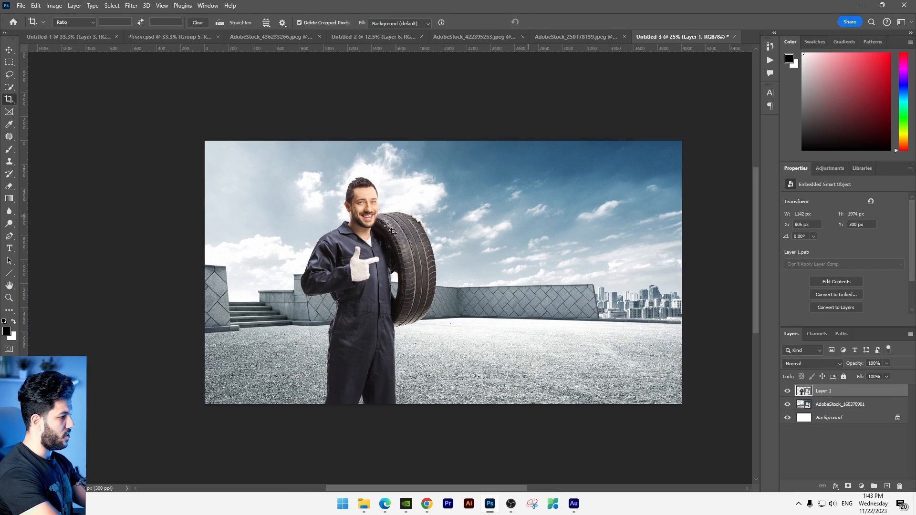
left_click(9, 51)
- Enlarge the mechanic cutout on Layer 1 to about 56% and shift it slightly left
right_click(372, 201)
left_click(385, 205)
key("ctrl+t")
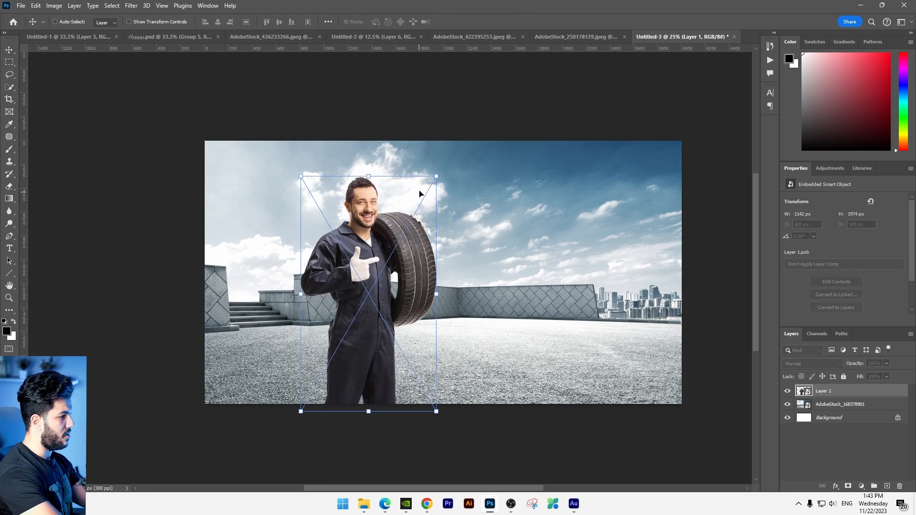
left_click_drag(433, 175, 443, 158)
key("Return")
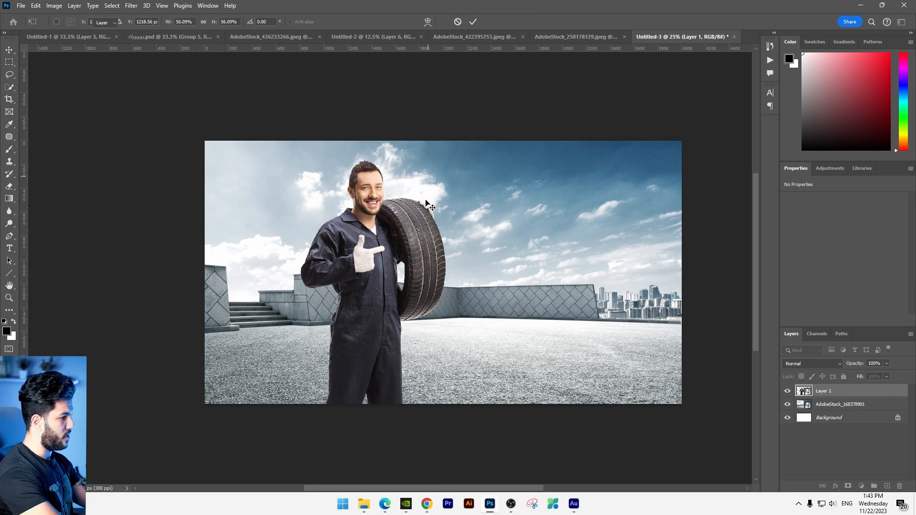
left_click_drag(420, 201, 416, 201)
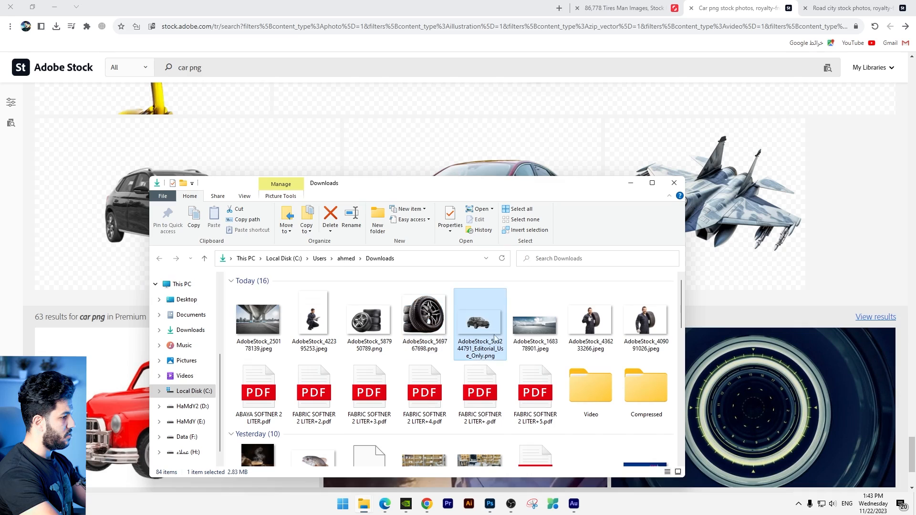
- Place the black car PNG from the Downloads folder, scaled to about 20.8%, on the canvas's right half beside the mechanic
left_click_drag(554, 319, 508, 318)
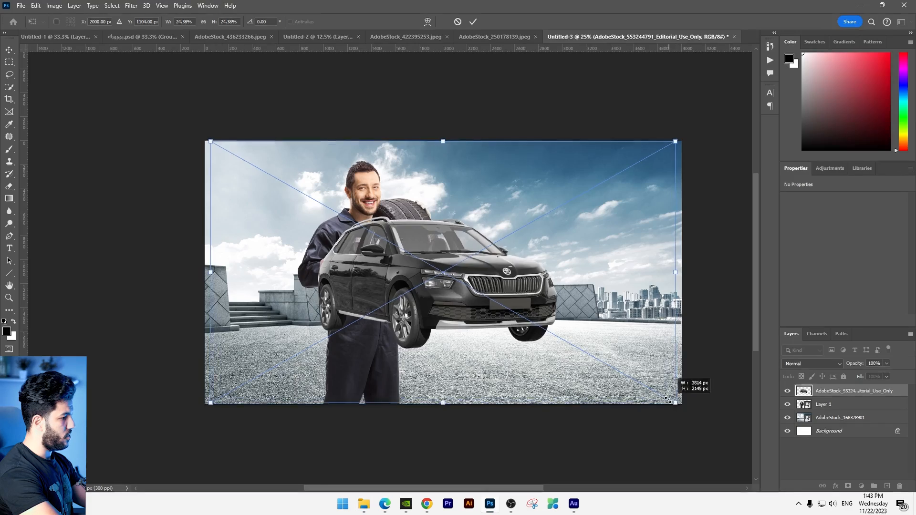
left_click_drag(496, 342, 652, 370)
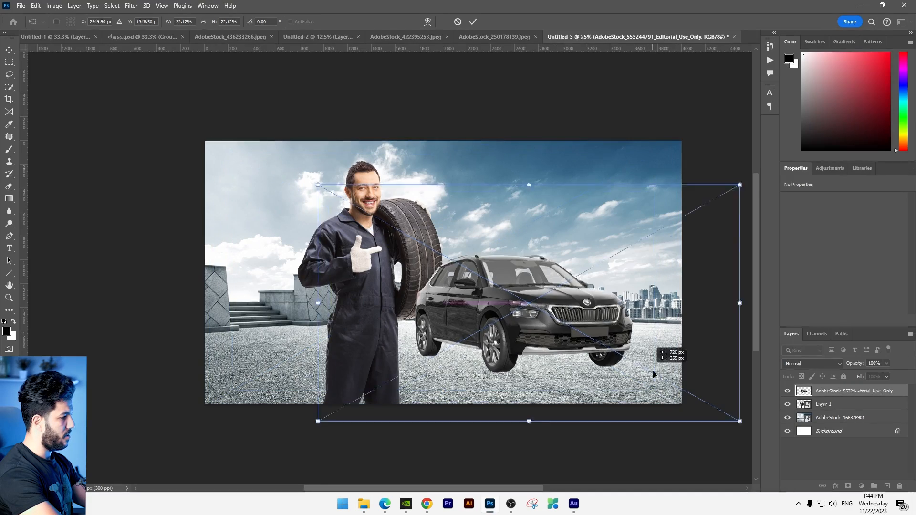
left_click_drag(750, 426, 732, 424)
key("Return")
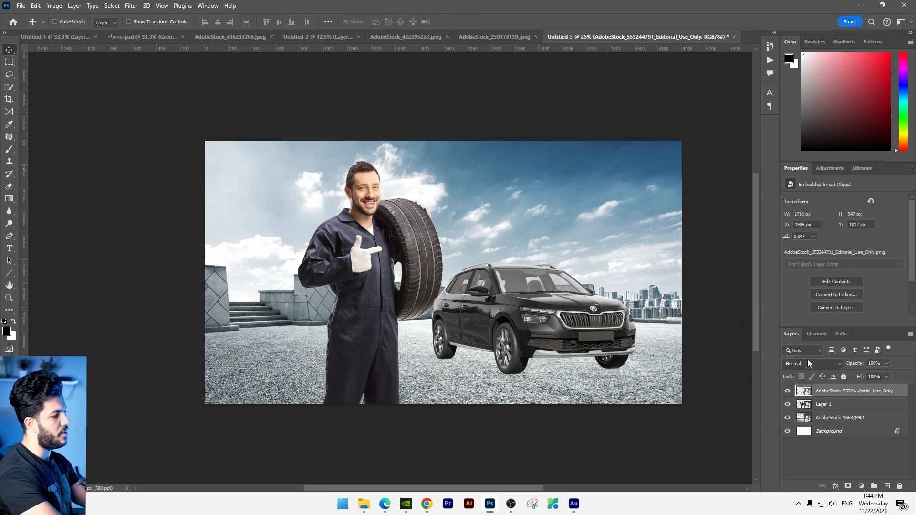
- Move the car layer below Layer 1 and scale the car down to about 1455 x 804 px
key("ctrl+bracketleft")
key("ctrl+t")
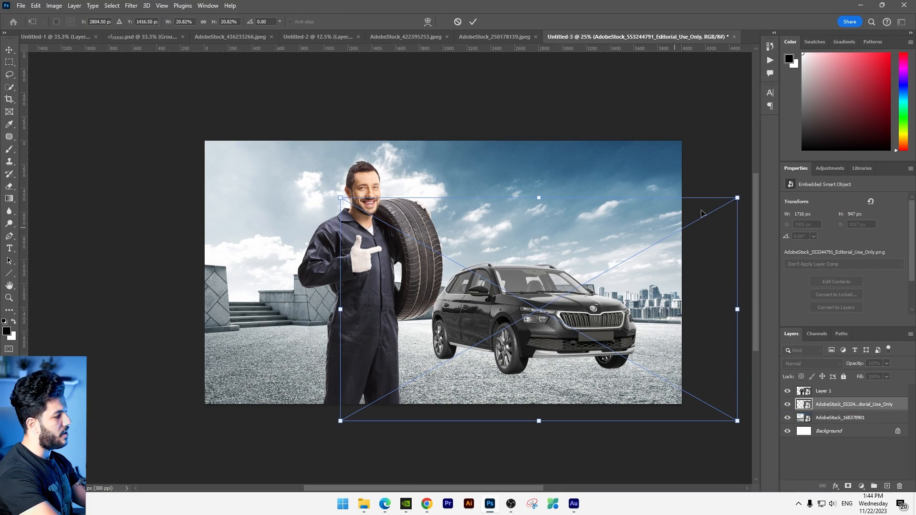
left_click_drag(737, 197, 707, 215)
left_click_drag(665, 259, 654, 262)
key("Return")
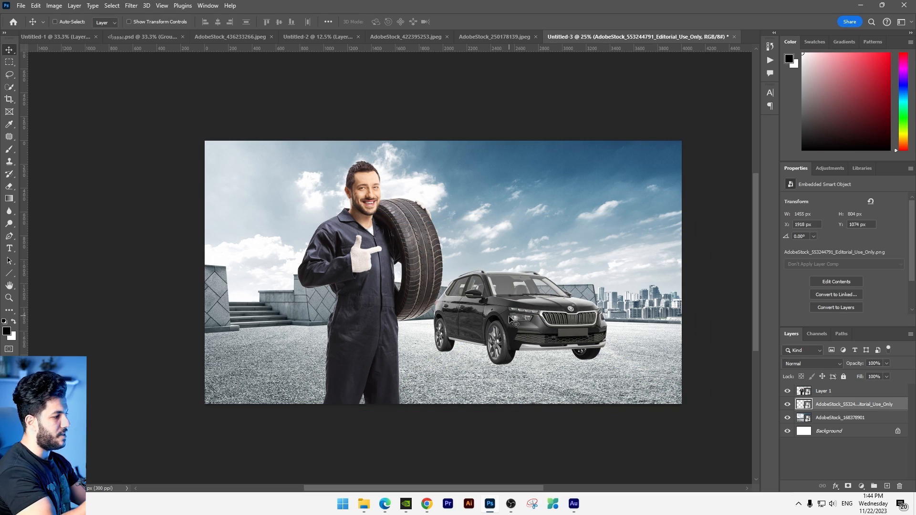
- Shift the car slightly up and right, to about X 1996 px and Y 1038 px
left_click_drag(527, 328, 535, 324)
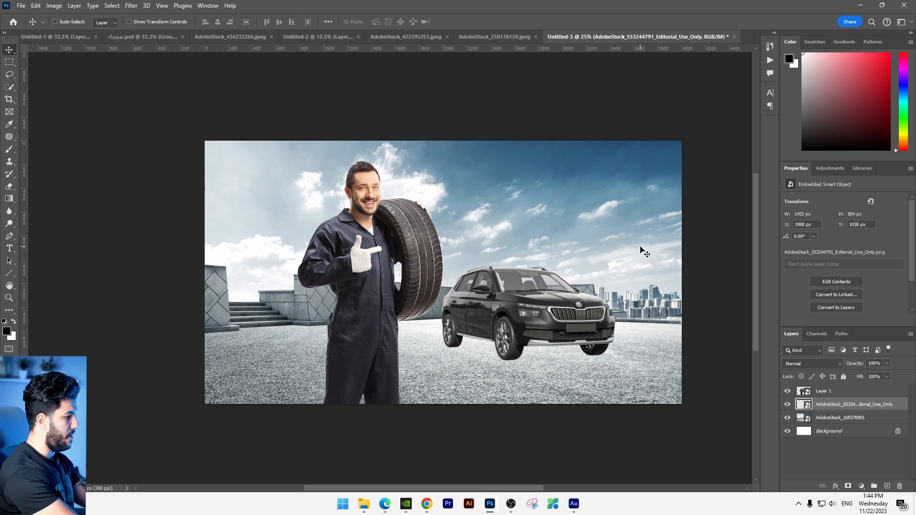
key("Right")
key("Right")
key("Right")
key("Right")
key("Right")
key("Right")
key("Right")
key("Right")
- Duplicate the car layer, then flip and flatten the lower copy into a ground shadow about 2009 x 293 px, rotated about 1.05°
key("ctrl+j")
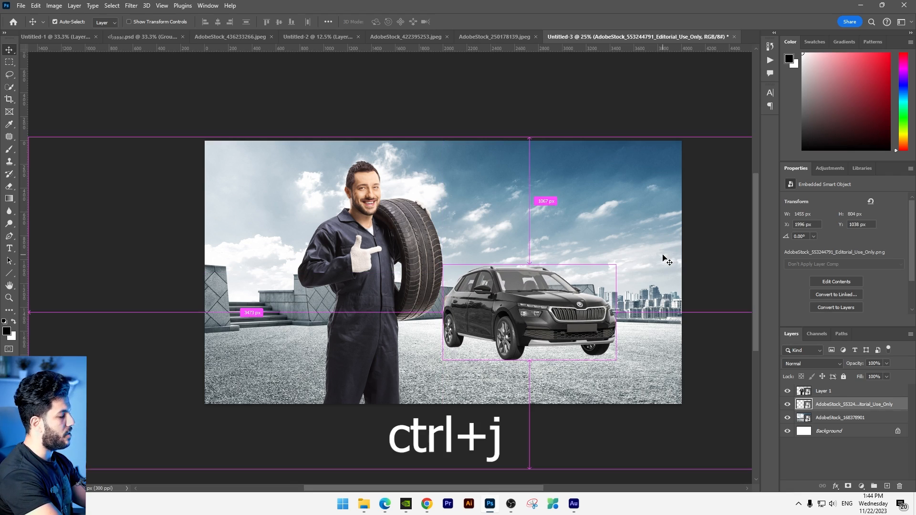
left_click(840, 419)
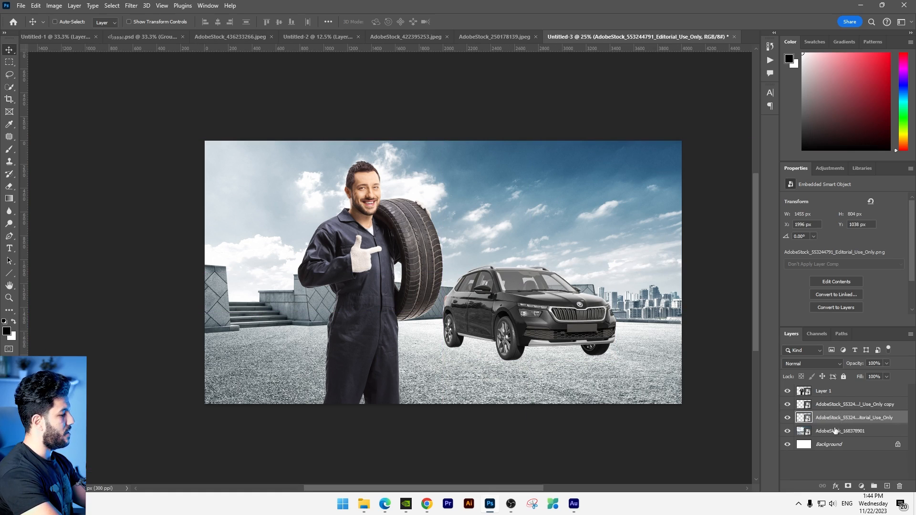
key("ctrl+t")
left_click_drag(533, 212, 503, 322)
left_click_drag(606, 359, 632, 347)
left_click_drag(527, 291, 549, 297)
left_click_drag(343, 328, 338, 329)
left_click_drag(550, 299, 558, 293)
key("Return")
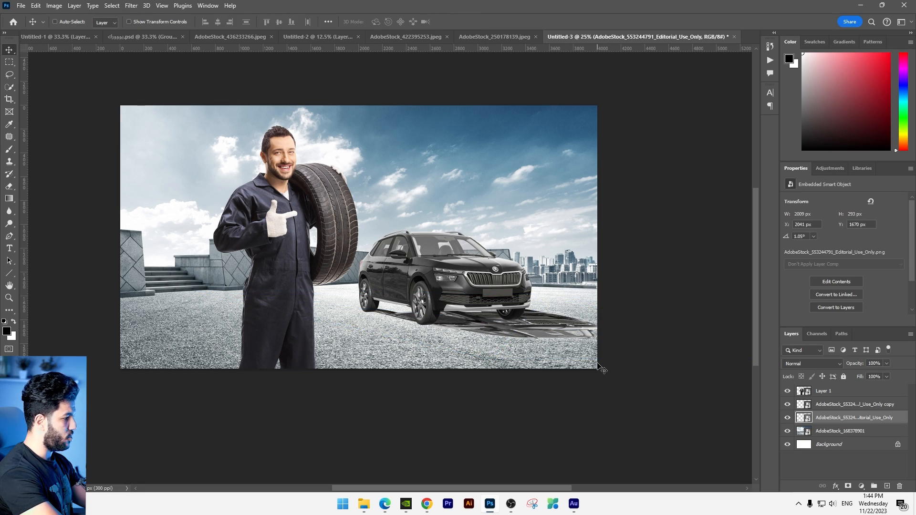
- Turn the flattened car copy solid black with Hue/Saturation by lowering Lightness to its minimum
key("ctrl+u")
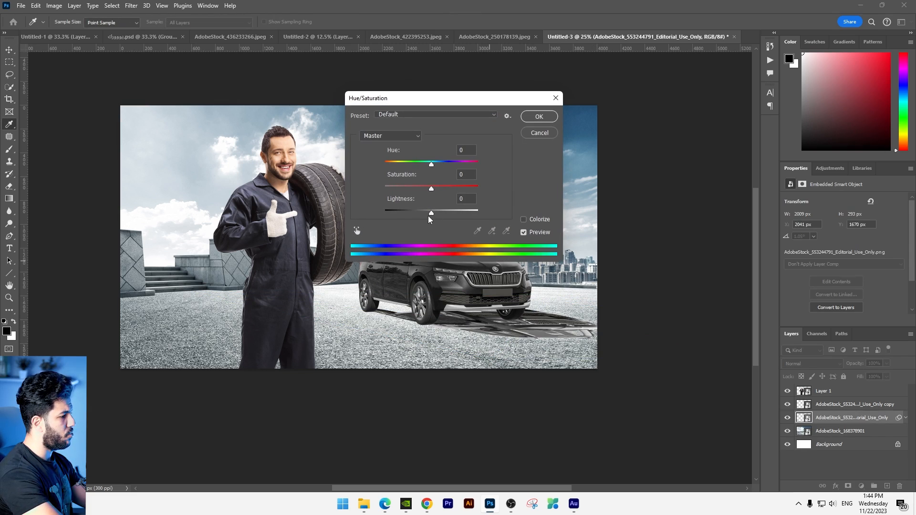
left_click_drag(430, 213, 272, 204)
key("Return")
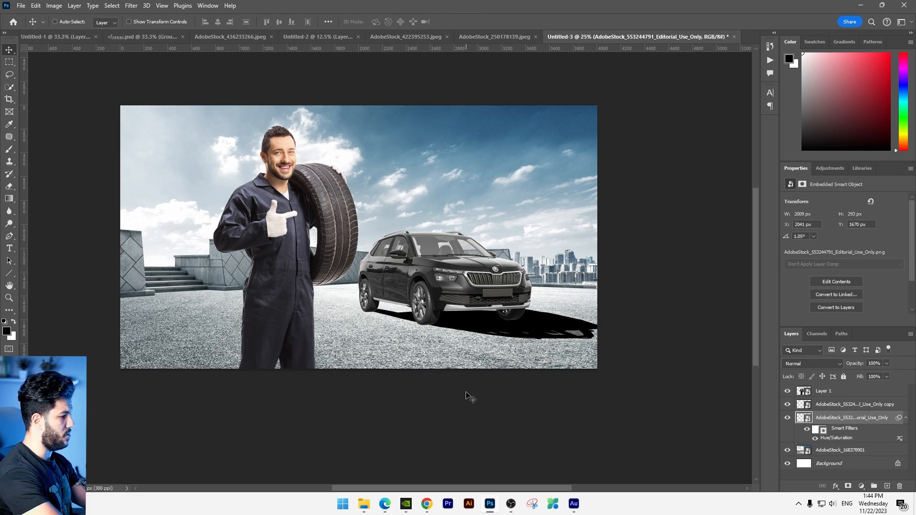
- Apply Motion Blur to the car shadow with an angle of 0° and a distance of 82 pixels
left_click(131, 6)
mouse_move(143, 134)
left_click(270, 183)
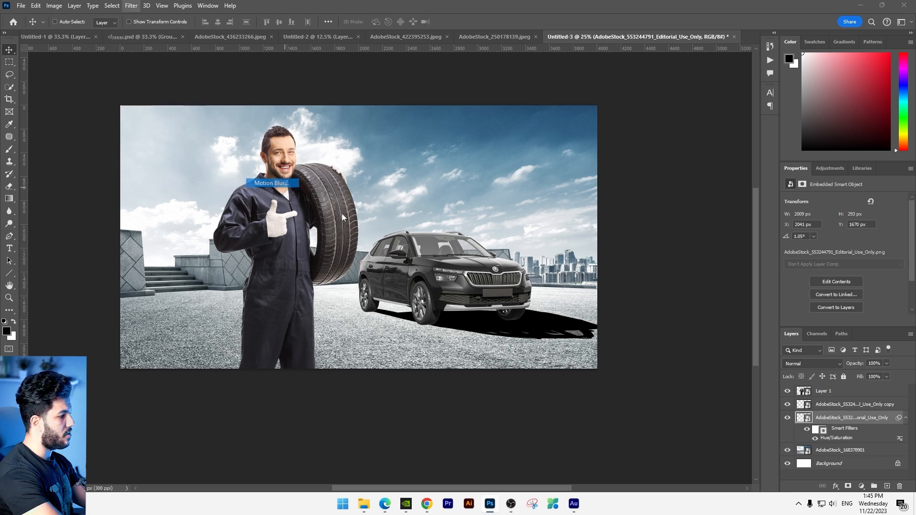
left_click(402, 264)
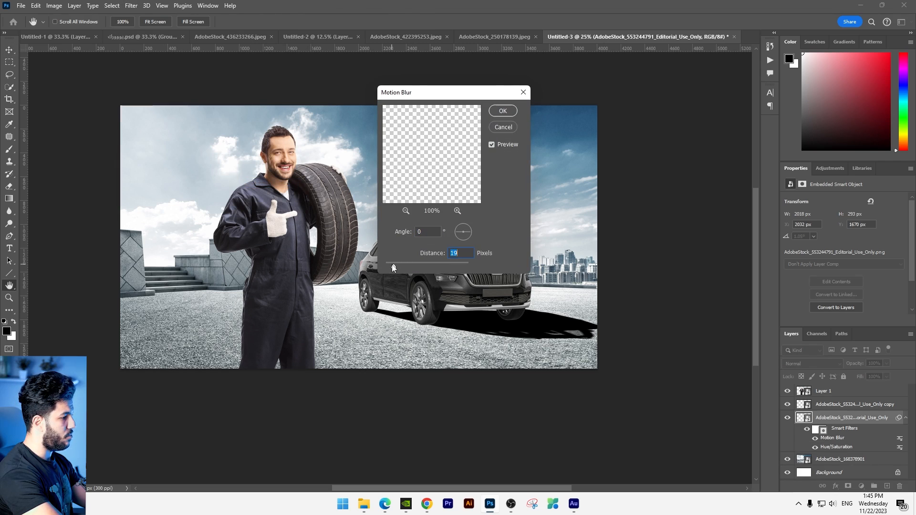
mouse_move(403, 265)
left_mouse_down()
mouse_move(420, 268)
mouse_move(412, 268)
left_mouse_up()
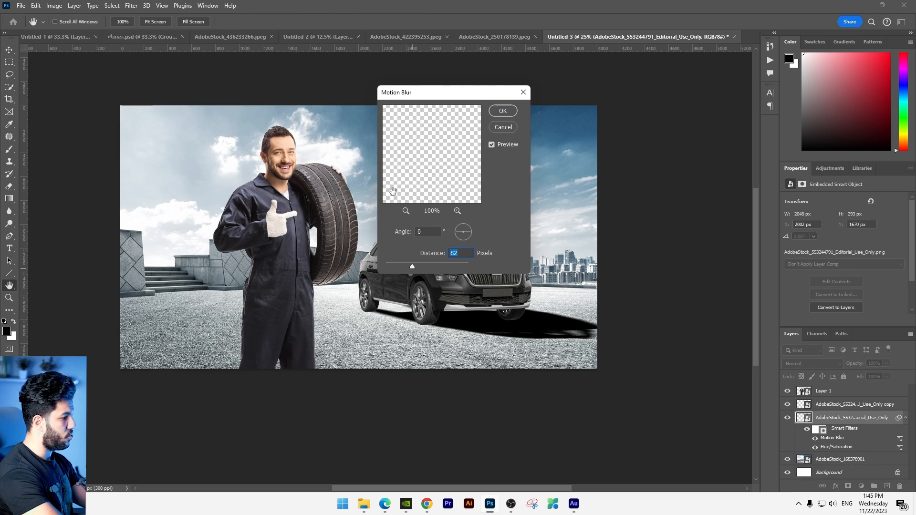
key("Return")
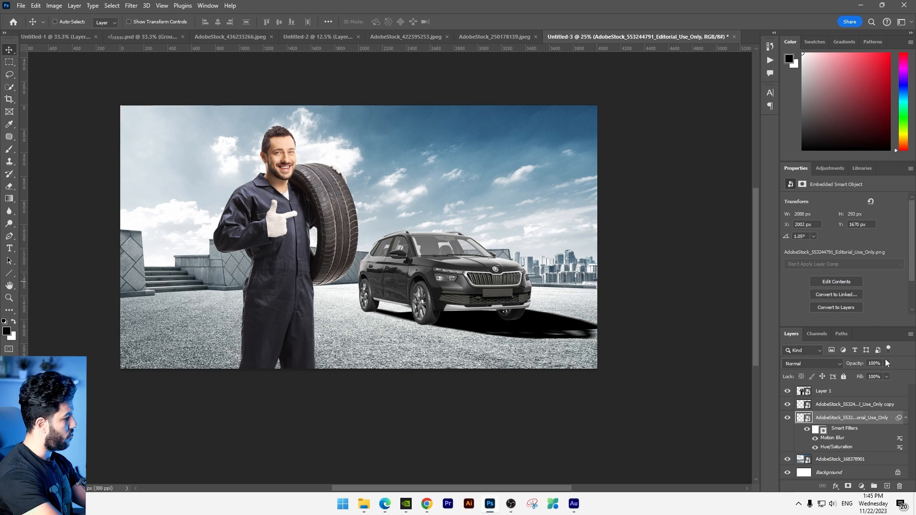
- Lower the car shadow's opacity to 72% and nudge it slightly left to meet the wheels
left_click_drag(880, 372, 876, 372)
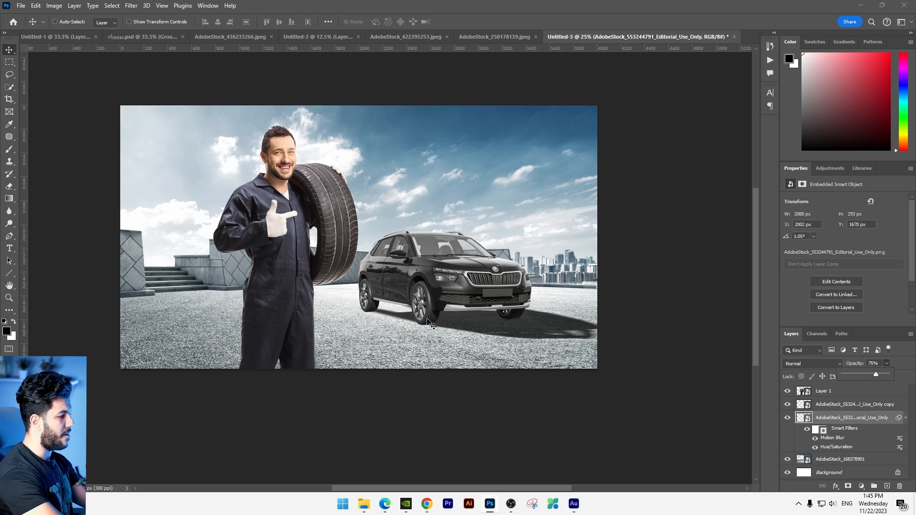
left_click_drag(515, 320, 513, 321)
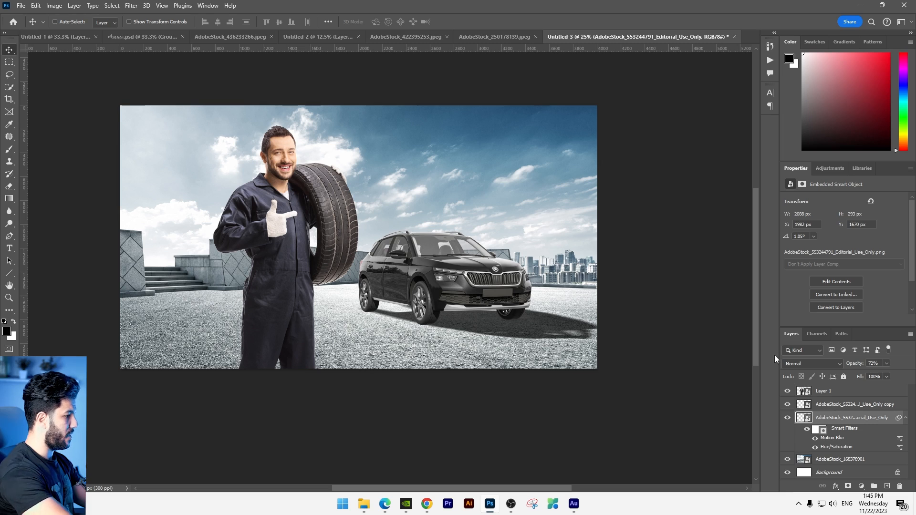
- Add a new layer above the upright car copy and clip it to the car
right_click(467, 285)
left_click(488, 290)
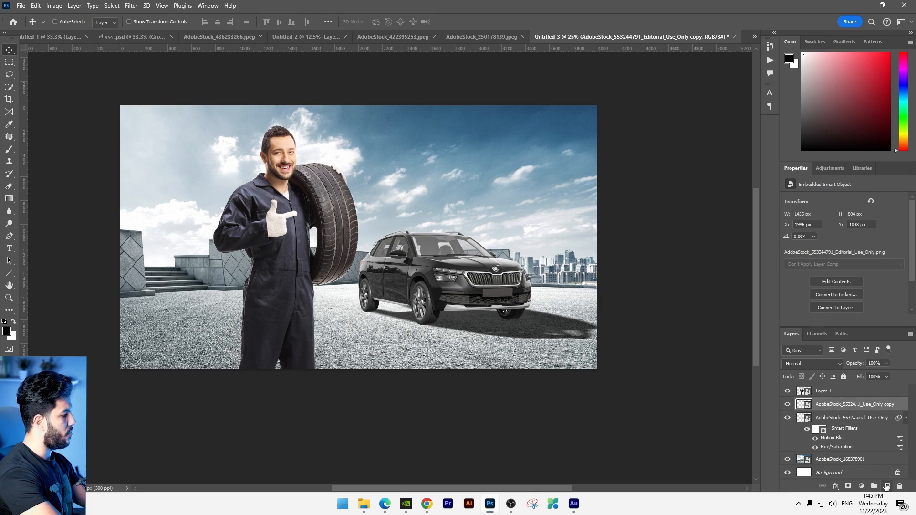
left_click(886, 485)
key("ctrl+alt+g")
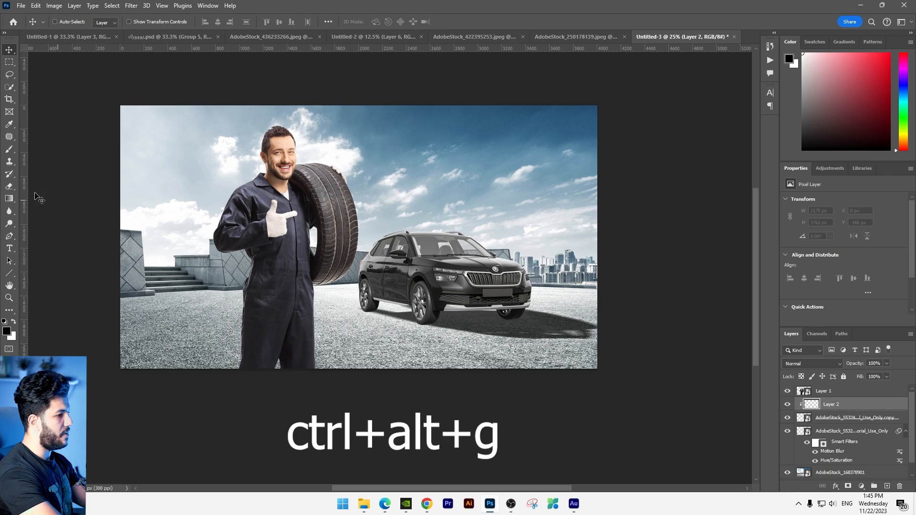
- Darken the car's lower part on the clipped layer with an upward black Foreground to Transparent gradient, and compare it hidden and shown
left_click(10, 199)
left_click(131, 21)
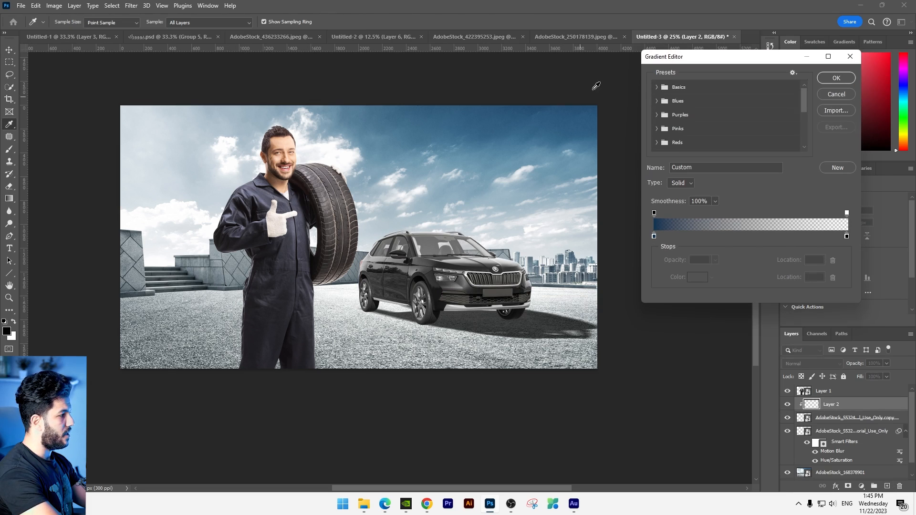
left_click(656, 87)
left_click(684, 102)
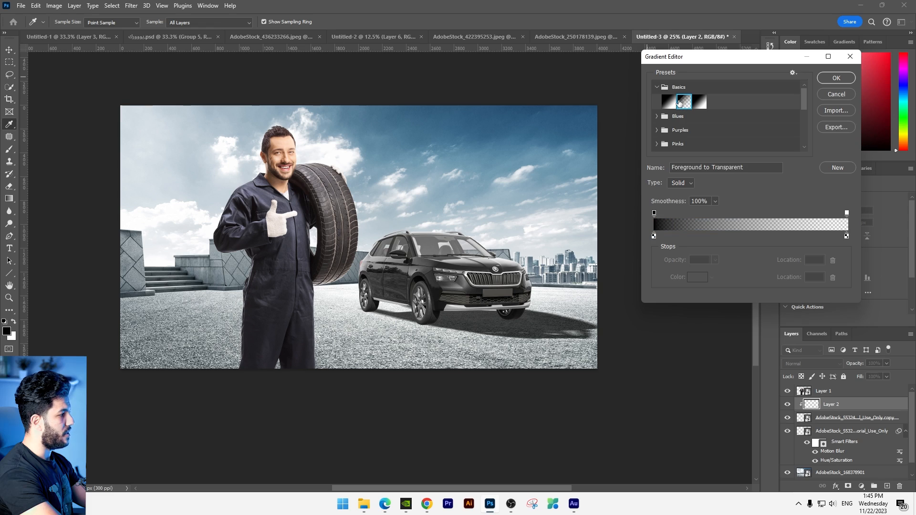
left_click(831, 79)
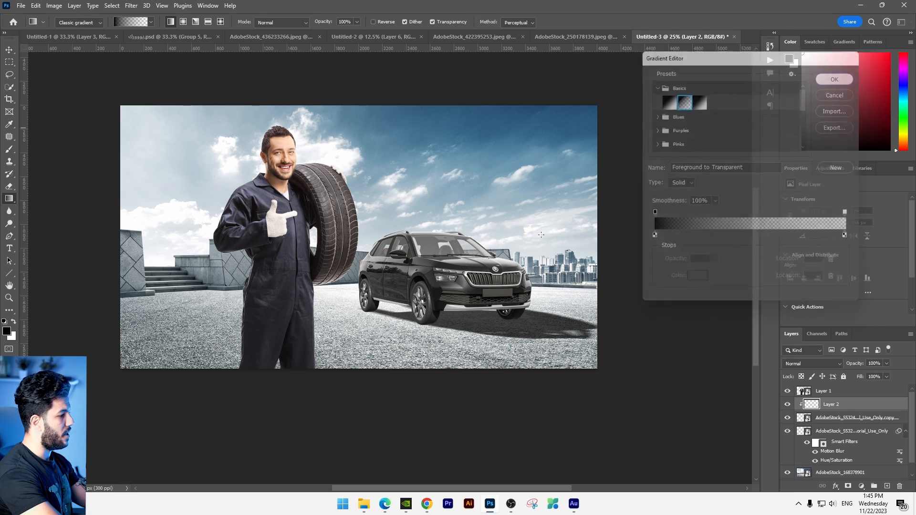
left_click_drag(434, 339, 436, 284)
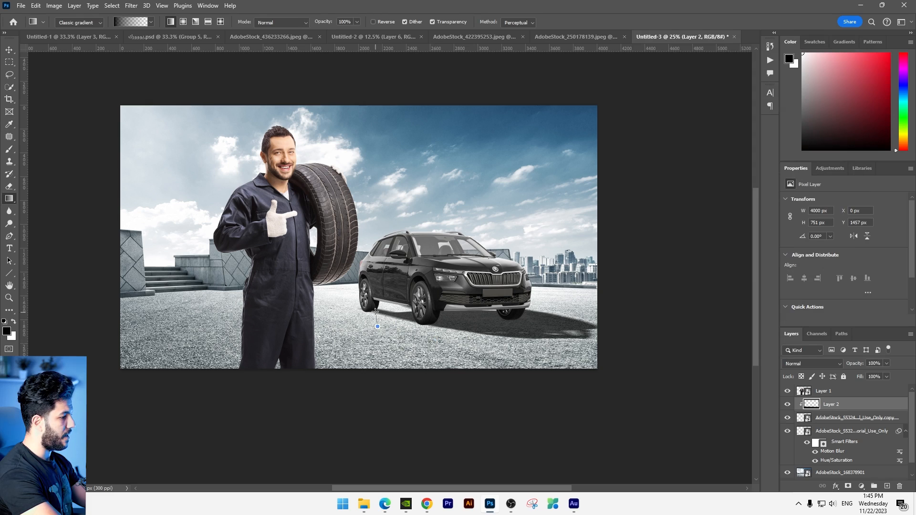
key("ctrl+z")
left_click_drag(482, 323, 463, 326)
left_click(786, 406)
left_click(785, 405)
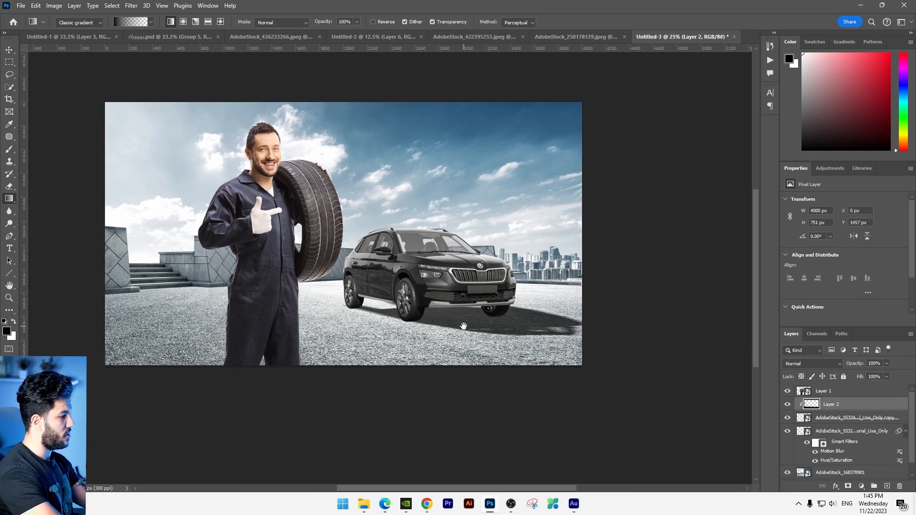
- Create a layer directly above the car shadow and paint one soft round black dab on the ground under the front bumper
key("ctrl+plus")
key("ctrl+plus")
key("ctrl+plus")
key("ctrl+plus")
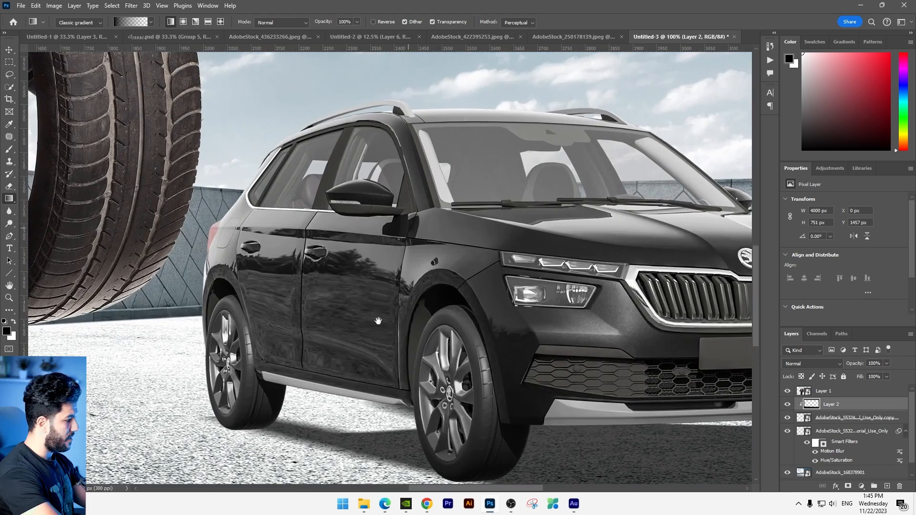
left_click_drag(310, 347, 41, 256)
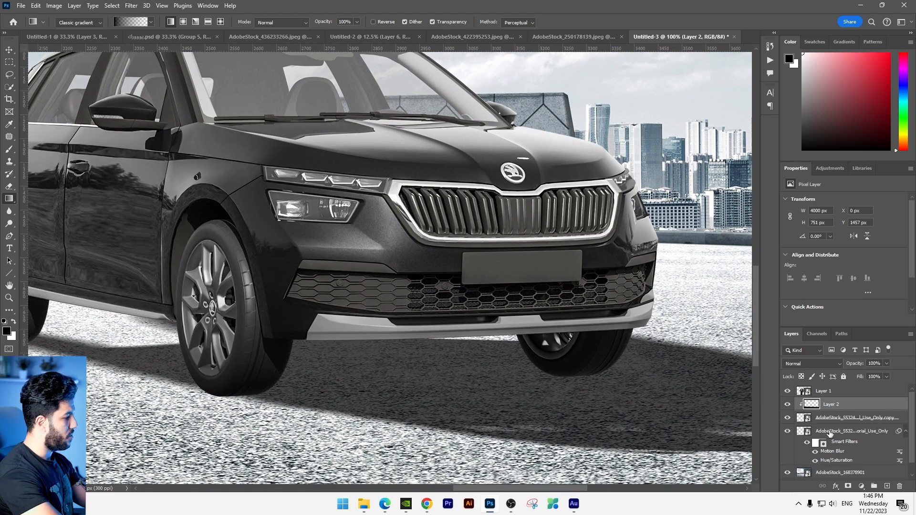
left_click(830, 432)
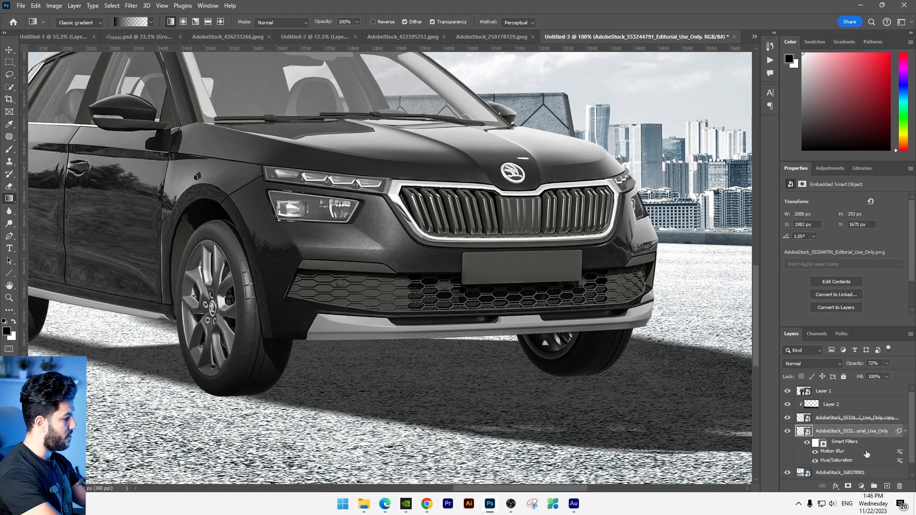
key("ctrl+shift+alt+n")
left_click(9, 149)
right_click(547, 361)
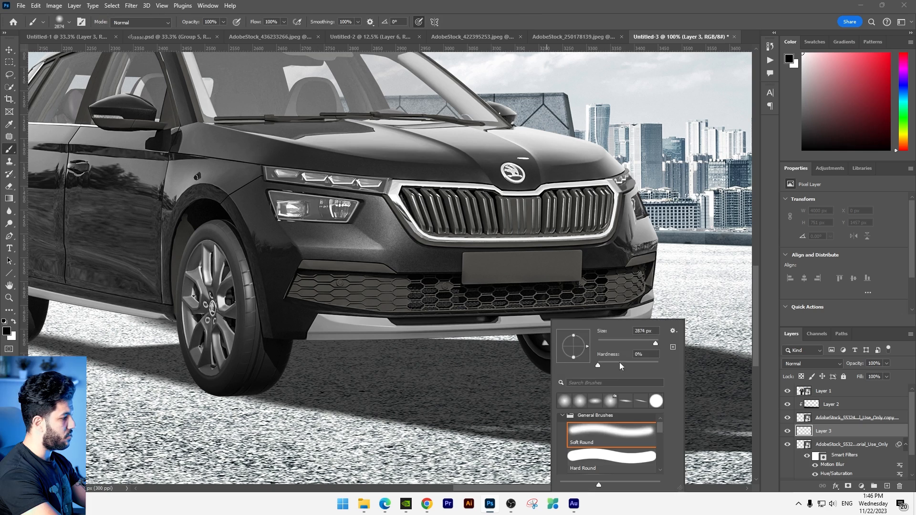
left_click(639, 343)
left_click(452, 375)
- Transform the black dab to about 167% width and 19% height beneath the far front wheel, and set its layer opacity to 64%
key("ctrl+t")
left_click_drag(524, 448, 598, 393)
left_click_drag(546, 378, 664, 371)
left_click_drag(715, 352, 689, 361)
left_click_drag(666, 368, 664, 371)
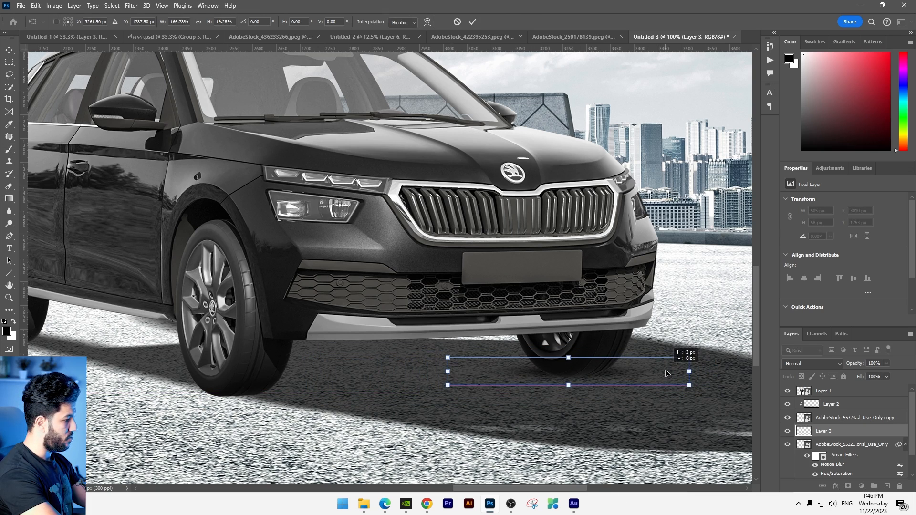
key("Return")
left_click_drag(885, 365, 869, 378)
- Duplicate the wheel contact shadow and move the copy beneath the near front wheel, to about X 2319 px and Y 1803 px
left_click_drag(420, 368, 471, 370)
left_click_drag(631, 391, 323, 413)
left_click_drag(411, 420, 369, 433)
key("Left")
key("Left")
key("Left")
key("Left")
key("Left")
key("Left")
key("Left")
key("Left")
key("Left")
key("Left")
key("Left")
key("Left")
key("Left")
key("Left")
key("Left")
key("Left")
key("Left")
key("Left")
key("Left")
key("Left")
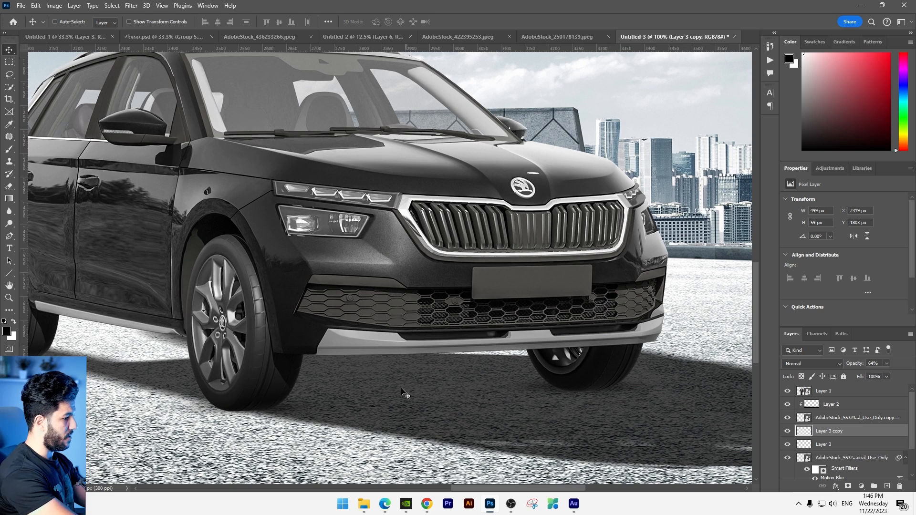
- Duplicate the wheel contact shadow, stretch the copy under the car to about 1409 px wide and 108 px high, and set its opacity to 22%
mouse_move(305, 422)
left_mouse_down()
mouse_move(416, 414)
mouse_move(433, 426)
left_mouse_up()
key("ctrl+t")
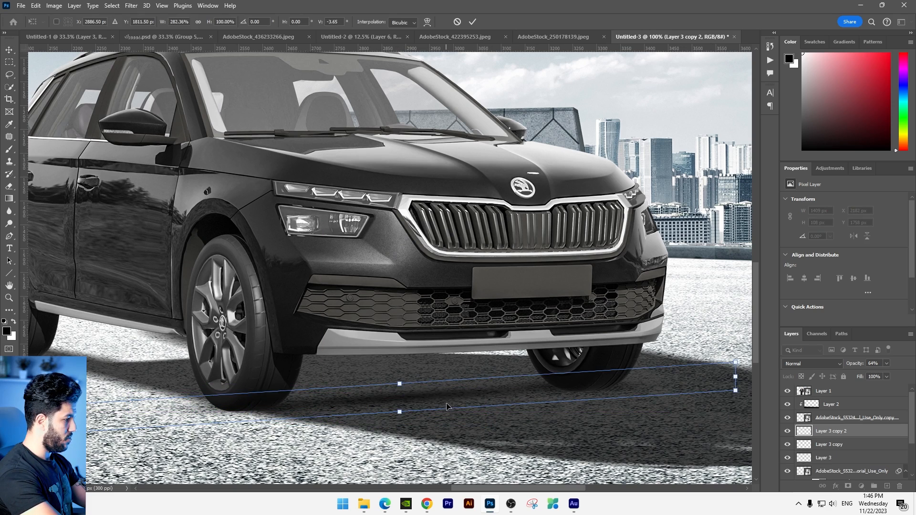
key("Return")
left_click_drag(486, 393, 527, 394)
left_click_drag(875, 376, 865, 371)
key("ctrl+minus")
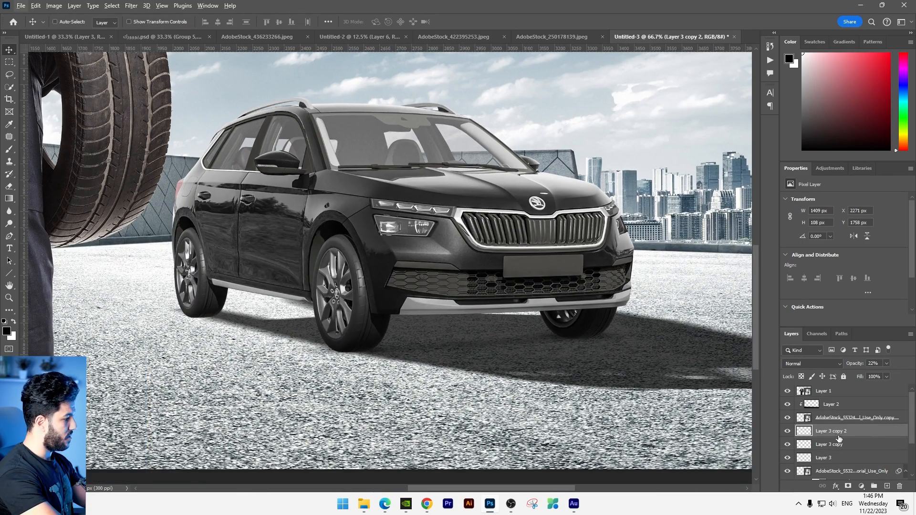
- Duplicate the Layer 3 copy contact shadow and move the duplicate beneath the rear wheel, to about X 1852 px and Y 1691 px
left_click(837, 440)
left_click_drag(186, 310, 336, 342)
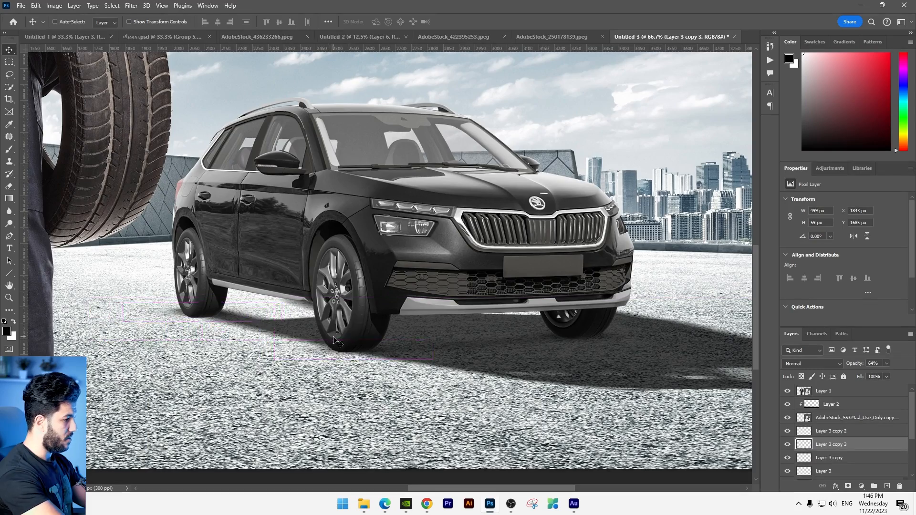
key("ctrl+minus")
key("ctrl+minus")
- Place the tire stack image AdobeStock_587950789.png from Downloads on the ground beside the standing mechanic, scaled to about 560 by 452 px
key("alt+Tab")
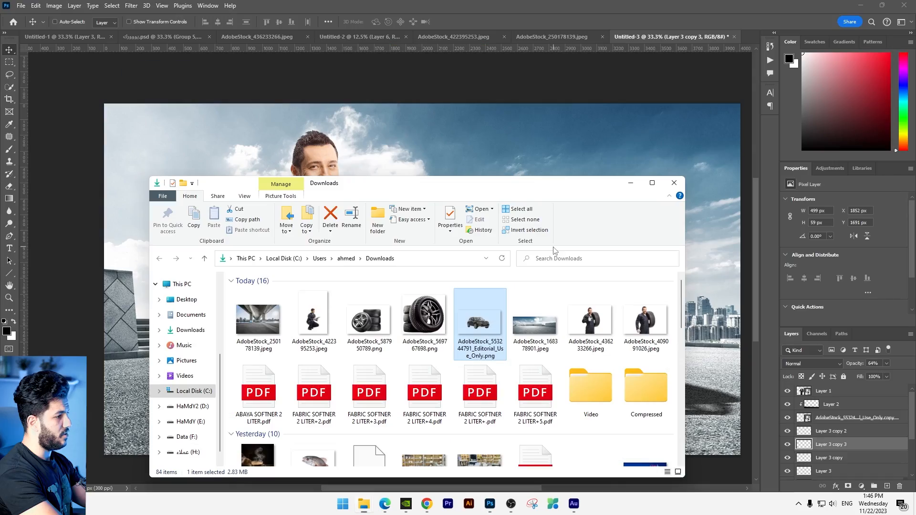
left_click_drag(367, 320, 277, 221)
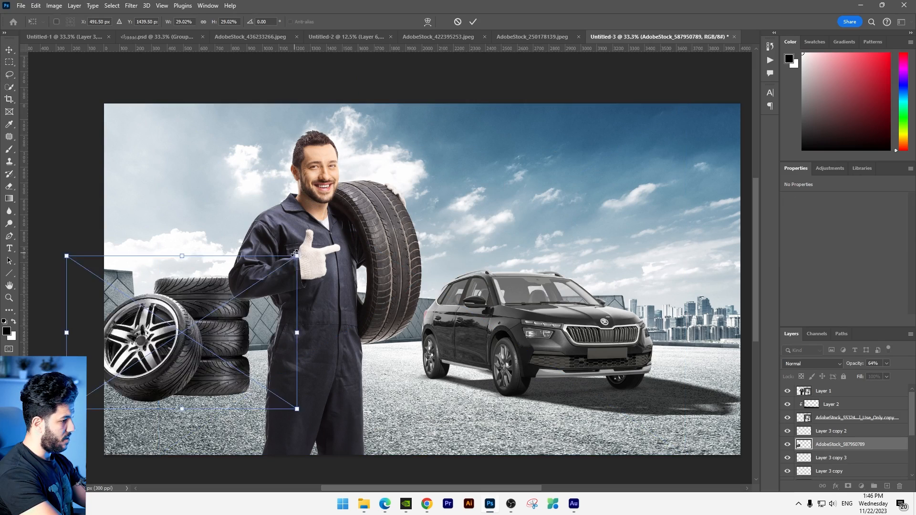
left_click_drag(296, 255, 243, 313)
key("Return")
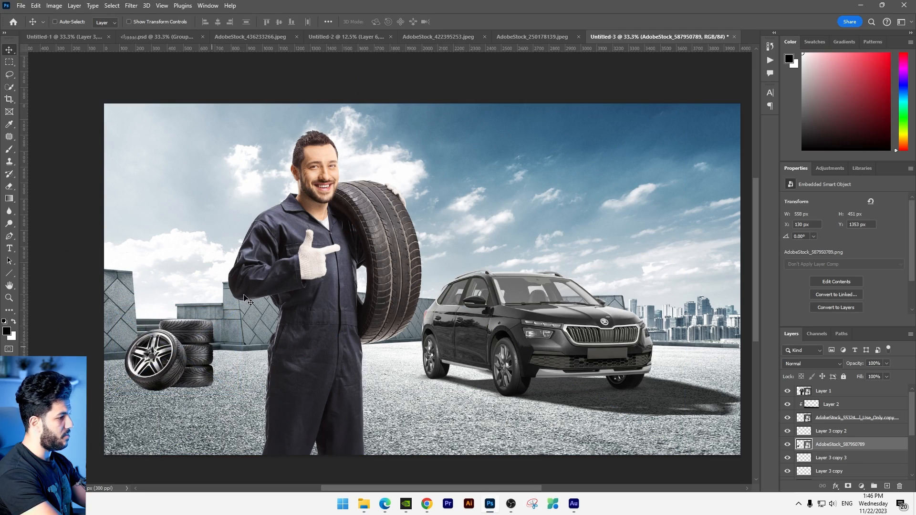
key("ctrl+t")
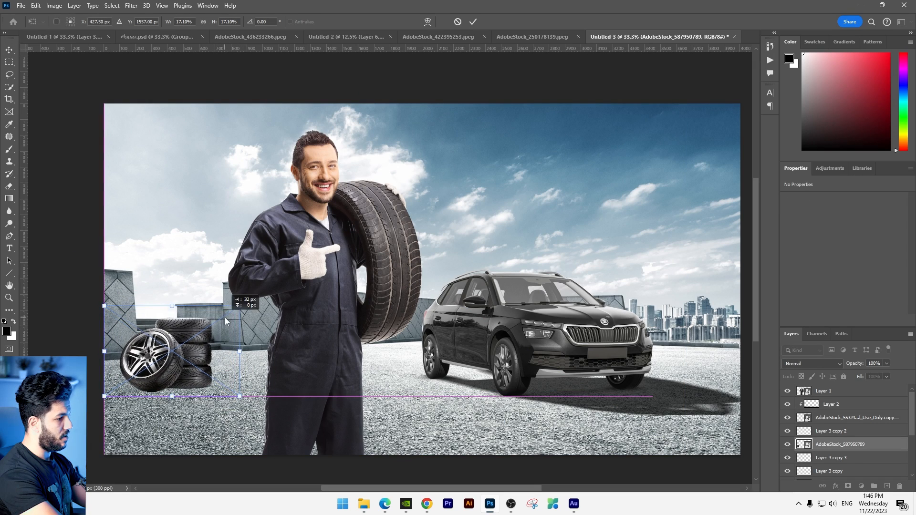
left_click_drag(240, 310, 225, 326)
key("Return")
left_click_drag(692, 365, 666, 361)
- Duplicate the tire stack layer and distort the lower original into a flat ground shadow about 1146 px wide and 131 px high
key("ctrl+j")
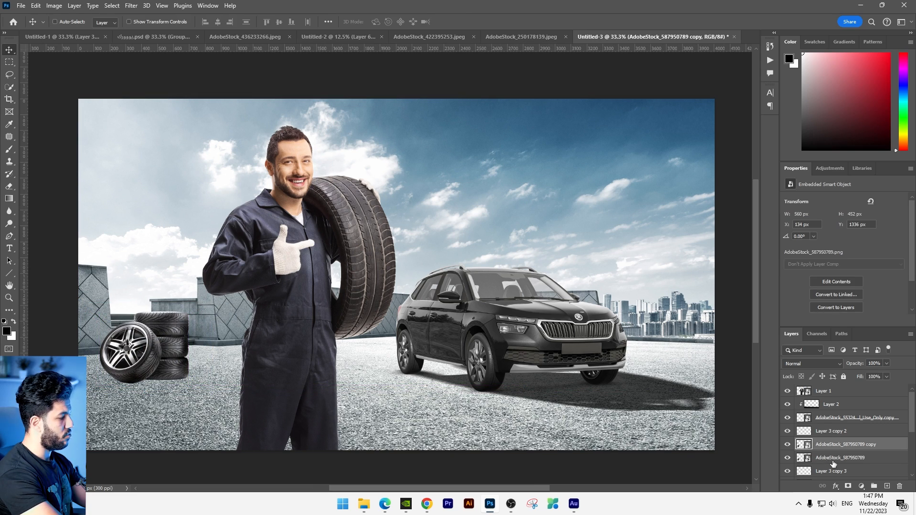
left_click(832, 461)
left_click_drag(405, 358, 448, 311)
key("ctrl+t")
left_click_drag(193, 253, 289, 341)
key("Return")
scroll(145, 321, "up", 5)
scroll(204, 226, "down", 3)
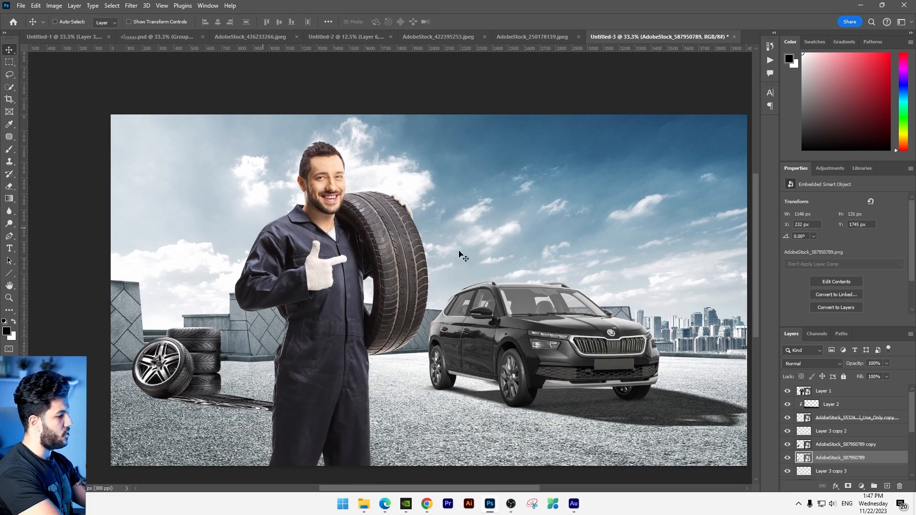
- Turn the distorted tire stack layer black with Hue/Saturation at Lightness -100
key("ctrl+u")
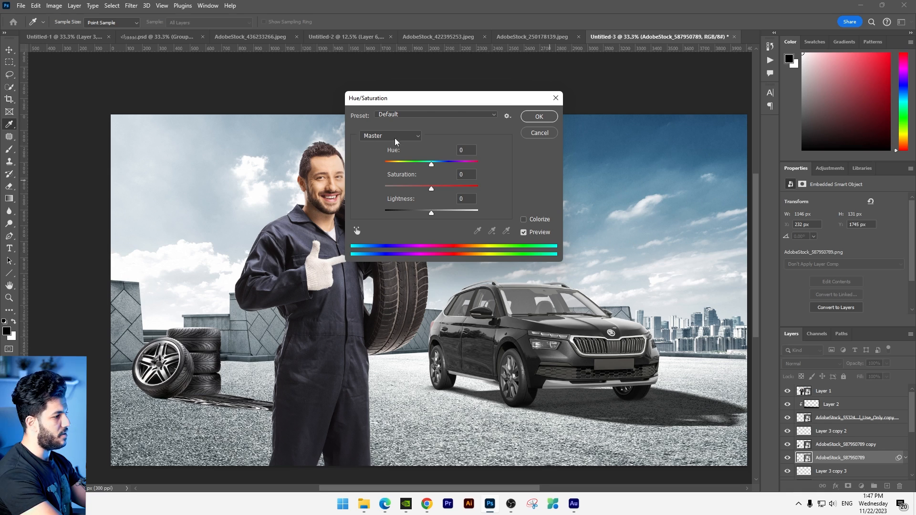
left_click_drag(395, 98, 469, 111)
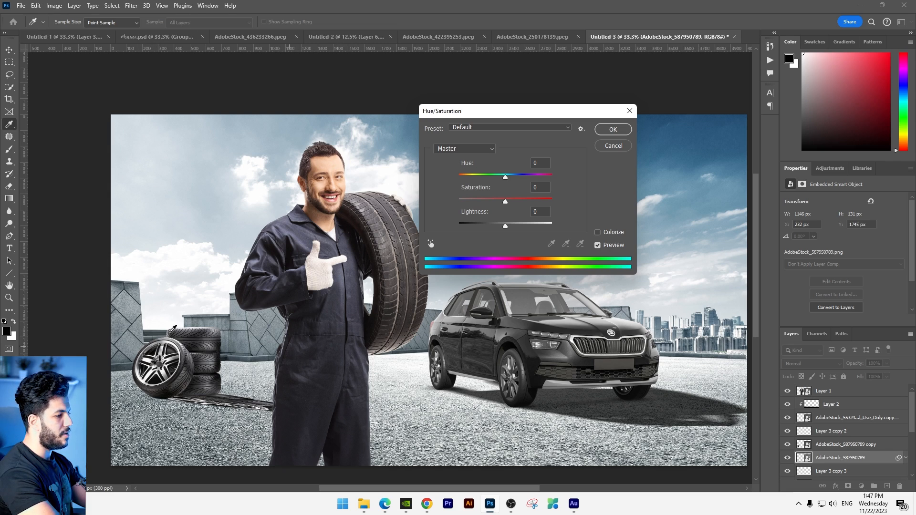
left_click(613, 138)
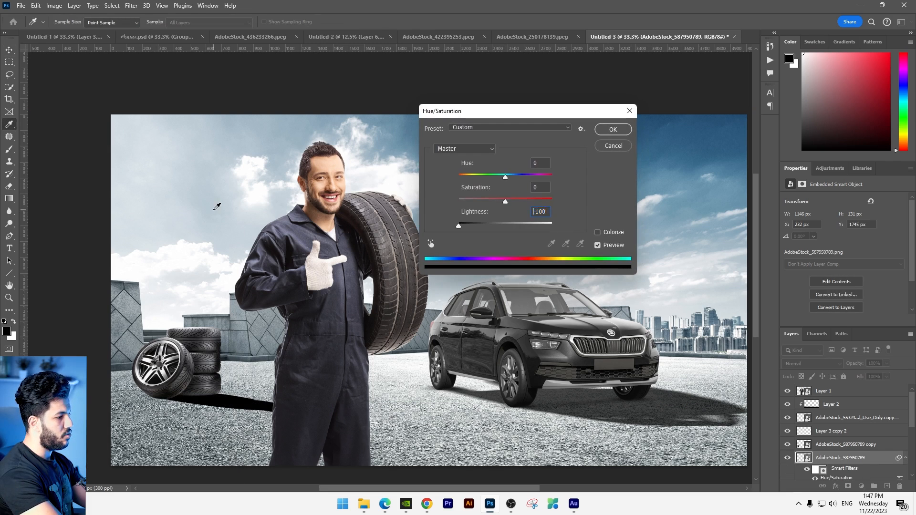
key("Return")
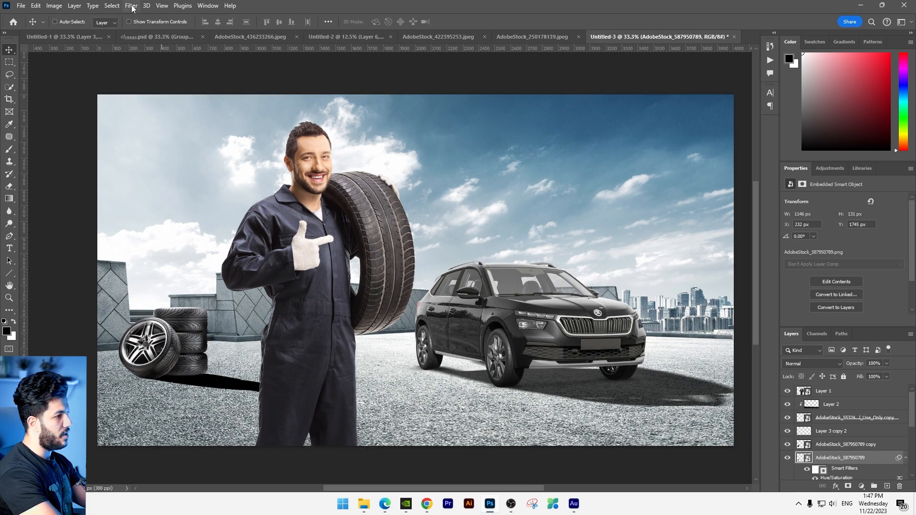
- Apply a Motion Blur with angle 0° and distance 82 pixels to the tire stack shadow and lower its layer opacity
left_click(132, 5)
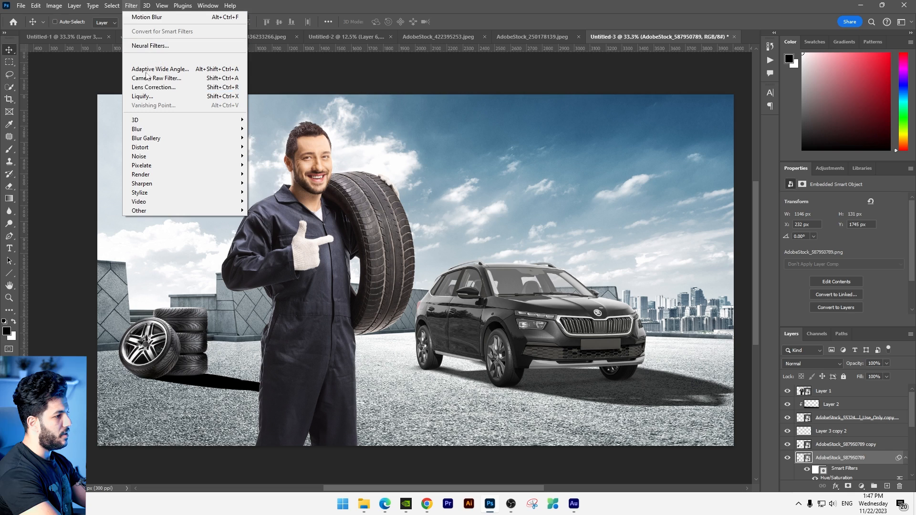
mouse_move(143, 116)
left_click(270, 182)
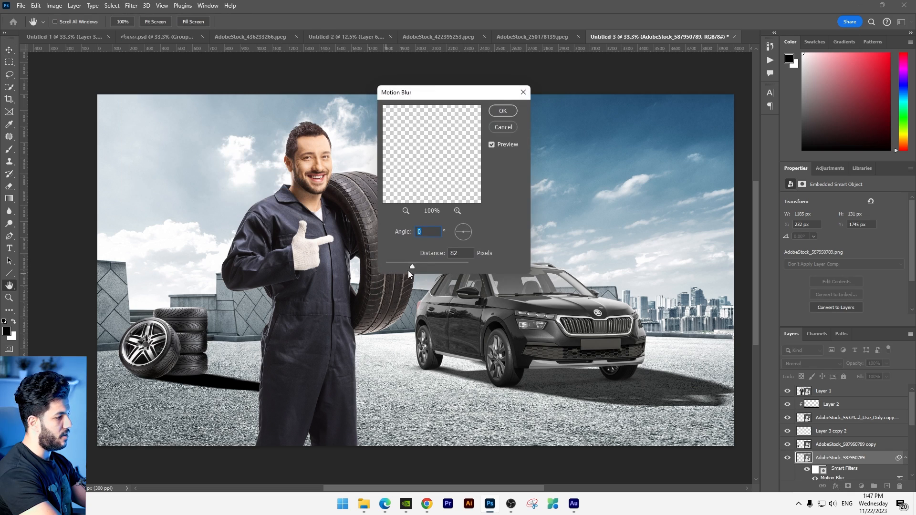
key("Return")
left_click_drag(881, 370, 872, 374)
- Create a layer clipped to the upright tire stack and darken the tires with a black Foreground to Transparent gradient
left_click(201, 346, "ctrl")
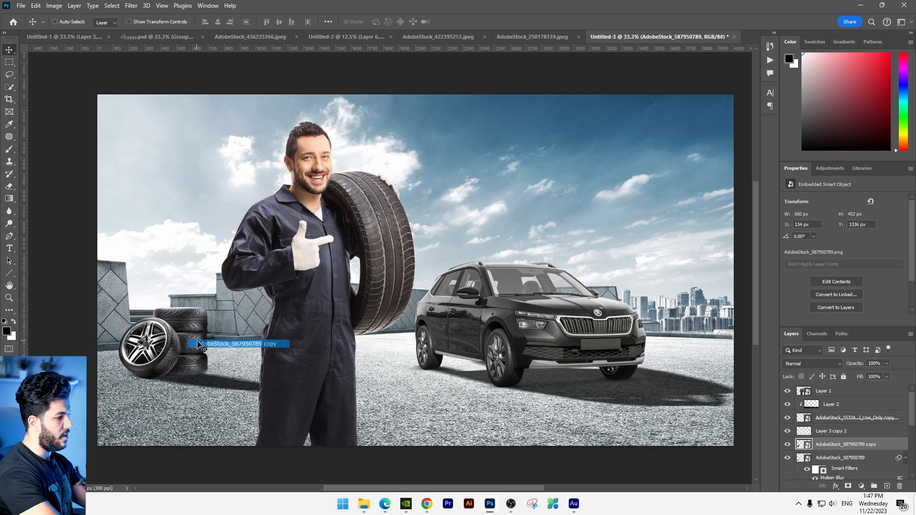
key("ctrl+shift+alt+n")
key("ctrl+alt+g")
left_click(9, 200)
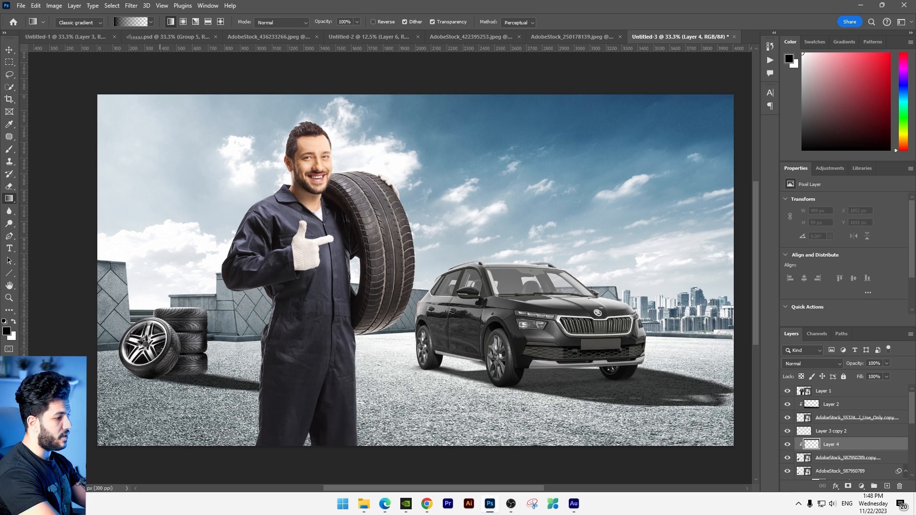
left_click_drag(173, 334, 173, 334)
left_click_drag(347, 330, 538, 5)
left_click(9, 50)
- Bring the crouching mechanic cutout into the composite, scale it down, flip it horizontally and place it in front of the car
key("Tab")
key("alt+Tab")
key("Tab")
left_click_drag(357, 258, 333, 38)
left_click_drag(562, 267, 655, 350)
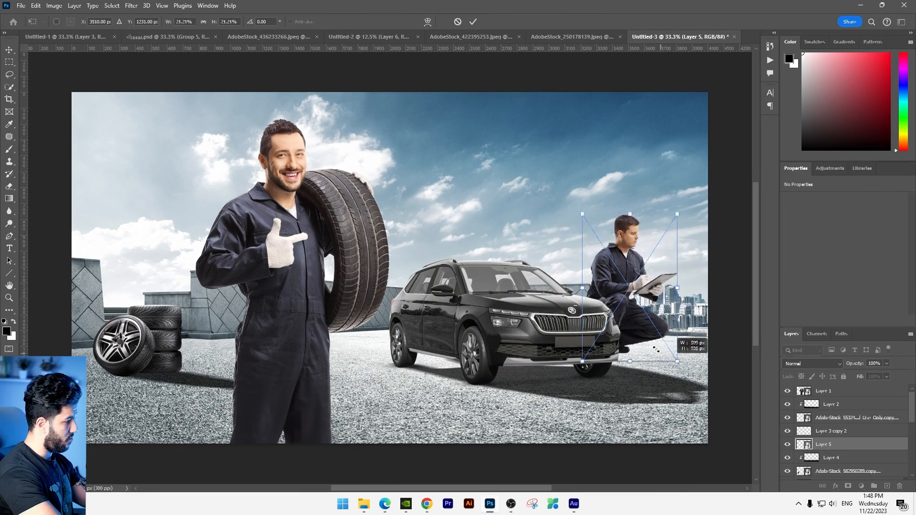
right_click(662, 335)
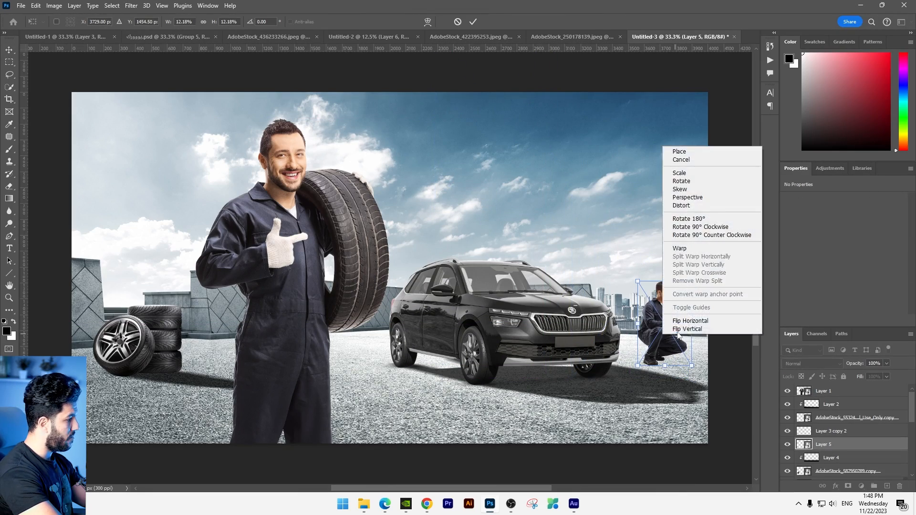
left_click(674, 320)
left_click_drag(667, 333, 650, 344)
mouse_move(679, 293)
left_mouse_down()
mouse_move(691, 270)
mouse_move(679, 281)
left_mouse_up()
key("Return")
- Fine-tune the crouching mechanic's position and size beside the car's front bumper, ending about 372 px wide
left_click_drag(589, 330, 530, 272)
key("ctrl+plus")
key("ctrl+plus")
left_click_drag(650, 344, 644, 344)
key("ctrl+t")
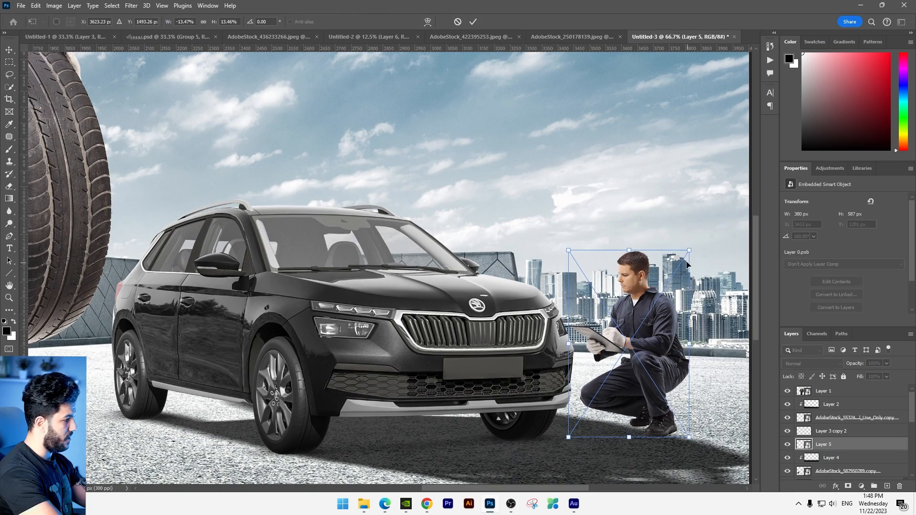
left_click_drag(689, 250, 684, 260)
key("Return")
key("ctrl+minus")
left_click_drag(580, 331, 522, 339)
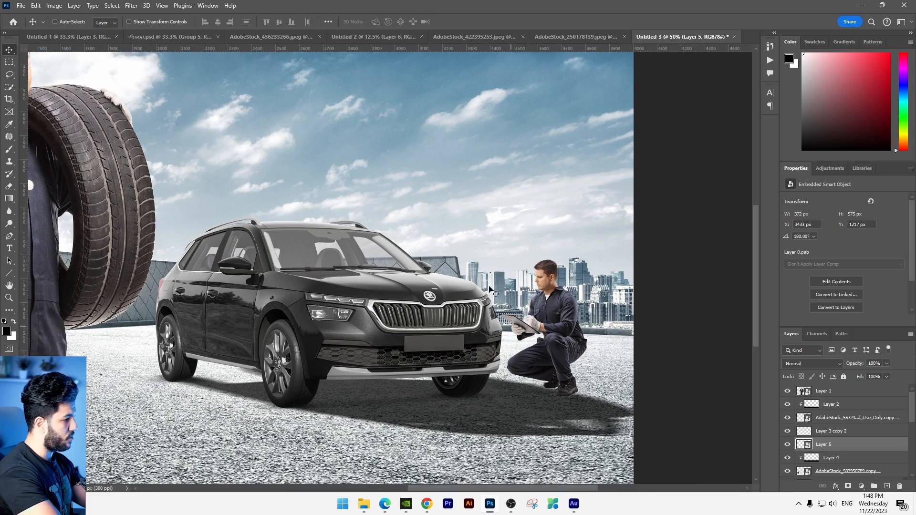
- Duplicate the crouching mechanic layer and distort the lower original into a flat ground shadow about 813 px wide and 115 px high
left_click_drag(352, 294, 325, 279)
key("ctrl+j")
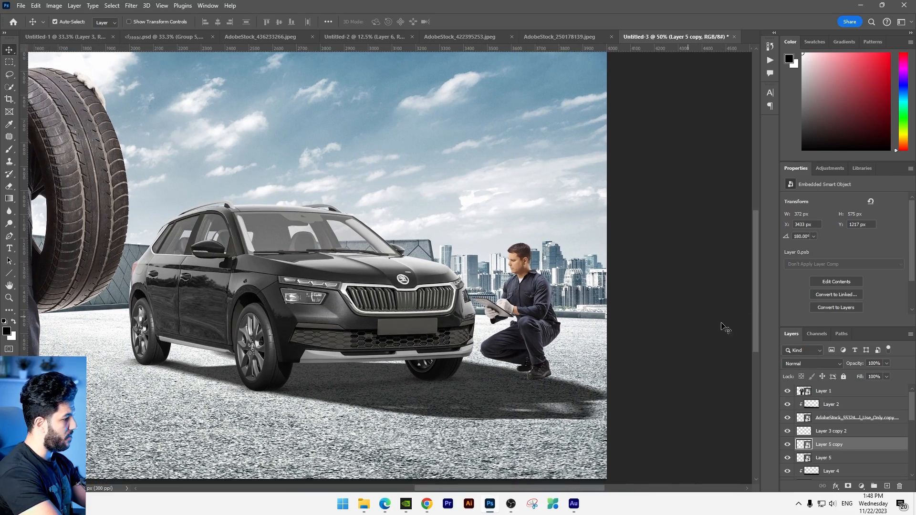
left_click(827, 461)
key("ctrl+minus")
key("ctrl+t")
left_click_drag(475, 251, 618, 361)
key("Return")
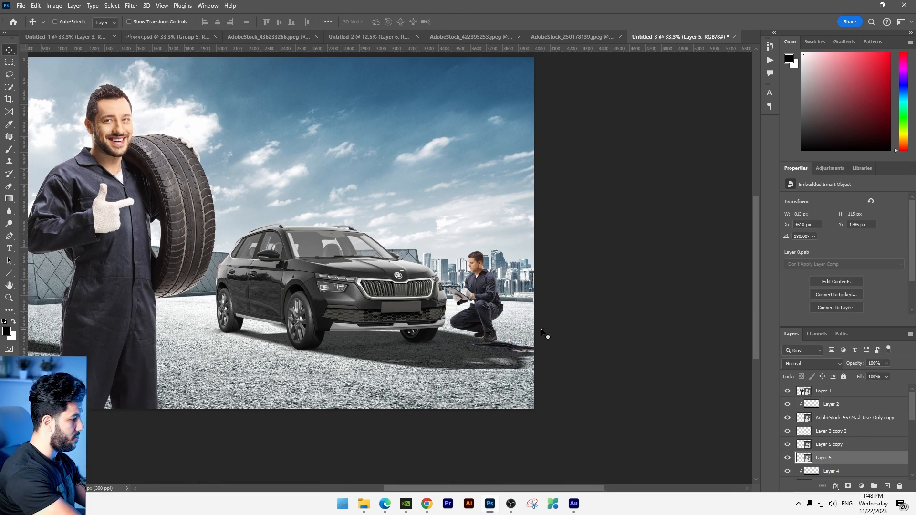
- Blacken the crouching mechanic's distorted shadow with Hue/Saturation and soften it with a Motion Blur at angle 0° and a lower layer opacity
key("ctrl+u")
key("Return")
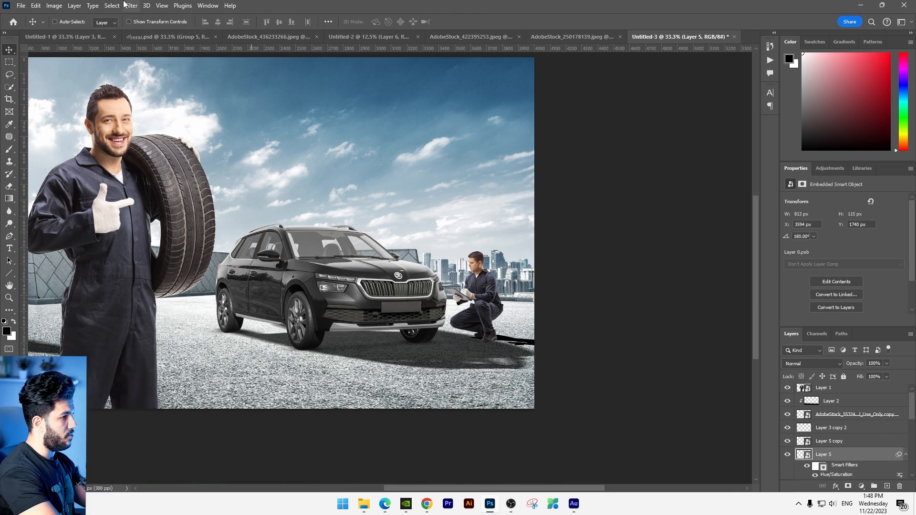
left_click(131, 6)
mouse_move(143, 129)
left_click(270, 183)
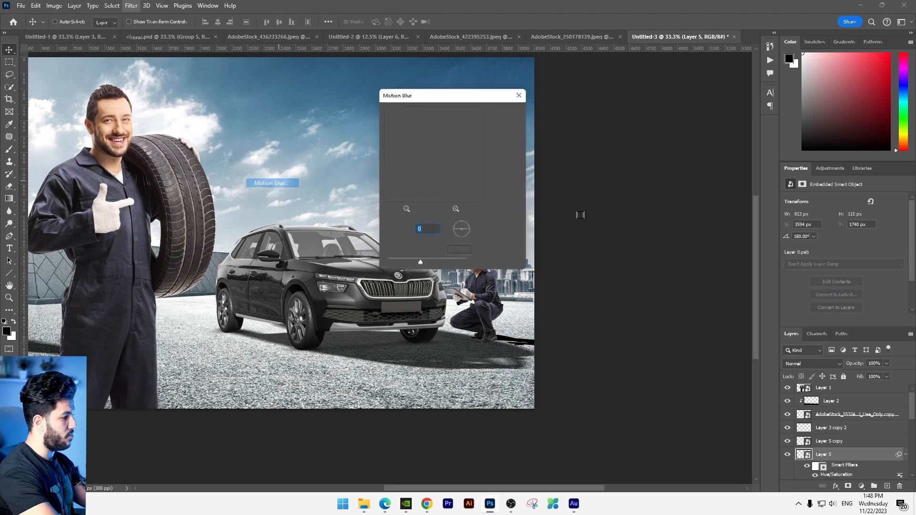
key("Return")
left_click(886, 364)
left_click(869, 374)
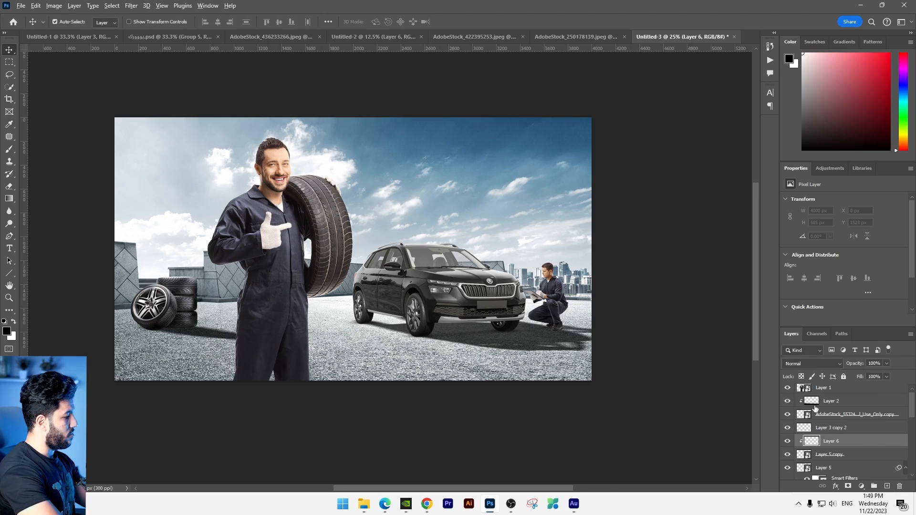
- Darken the crouching mechanic's lower part with a black gradient on the clipped layer, and set that layer's opacity to 75%
left_click(9, 200)
left_click_drag(553, 296, 553, 296)
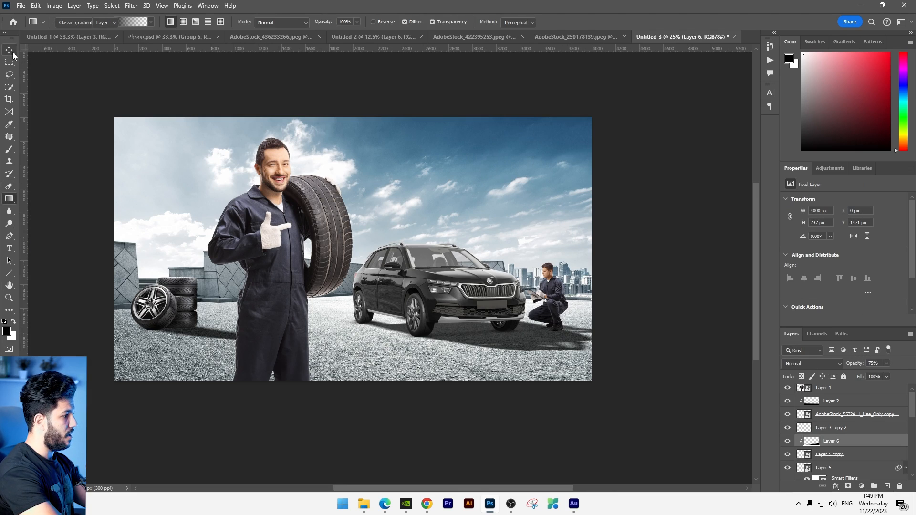
left_click(12, 52)
key("ctrl+plus")
key("ctrl+minus")
left_click_drag(385, 301, 398, 328)
scroll(840, 435, "up", 1)
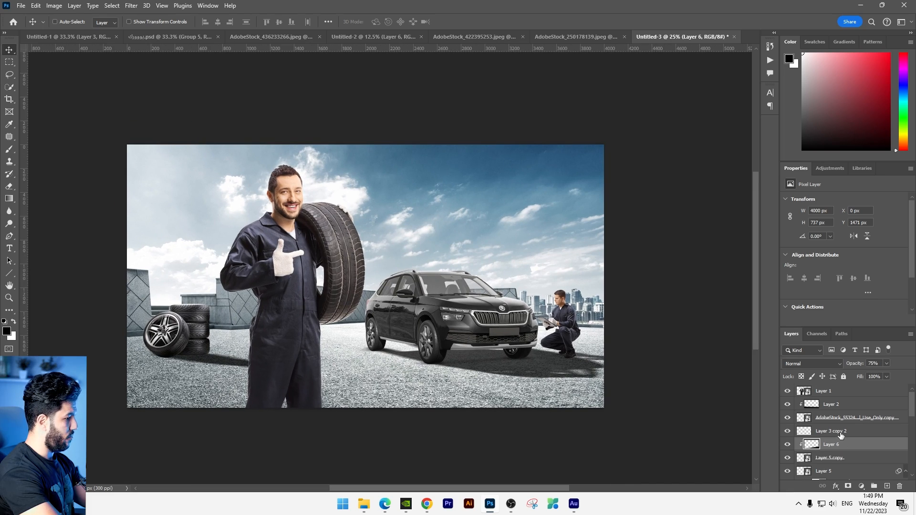
- Create a layer above all others and draw a black Foreground to Transparent gradient upward from below the canvas to darken the foreground
left_click(827, 395)
left_click(887, 486)
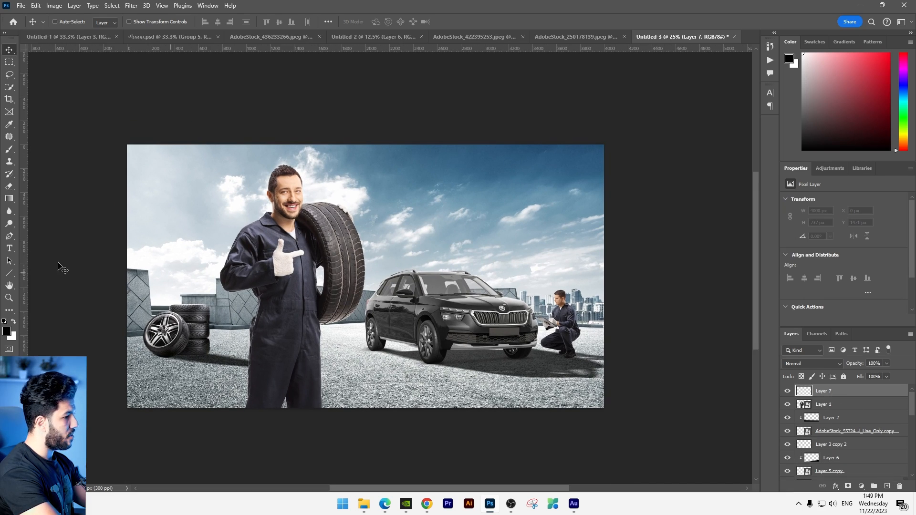
left_click(9, 199)
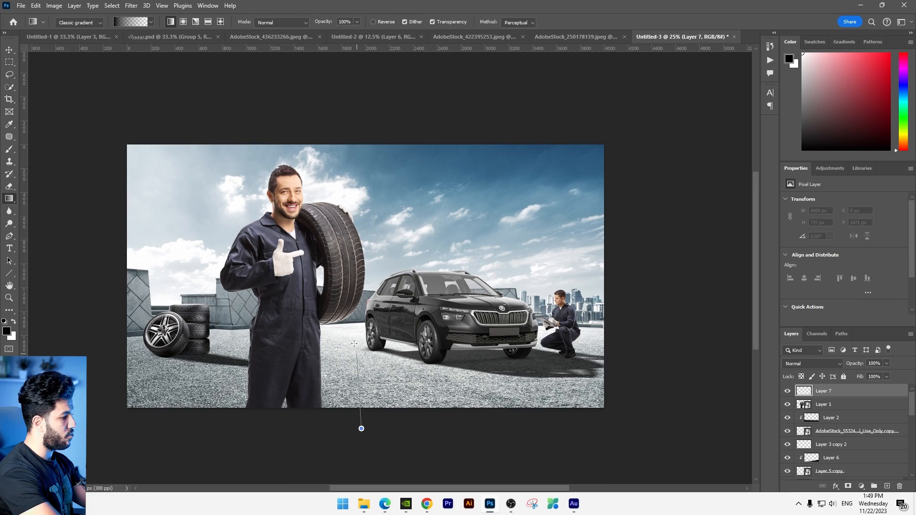
left_click_drag(360, 322, 371, 271)
- Transform the foreground gradient layer to extend below the canvas, about 1316 px high, and nudge it down to Y 1201 px
key("ctrl+t")
left_click_drag(369, 409, 369, 434)
key("Return")
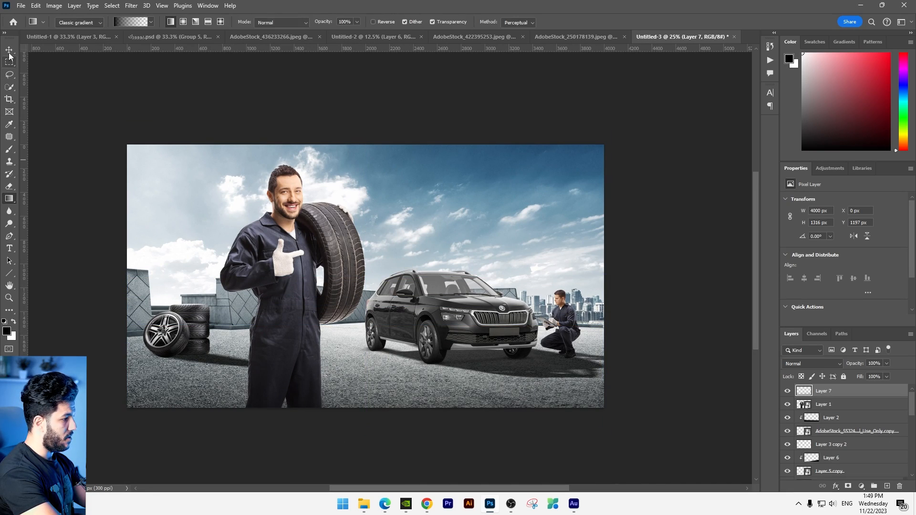
left_click(9, 50)
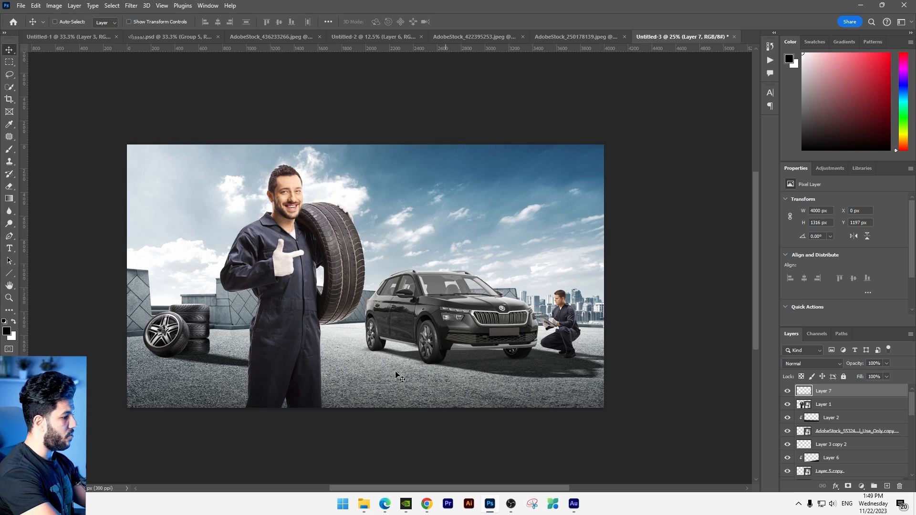
key("Down")
key("Down")
key("Down")
key("Down")
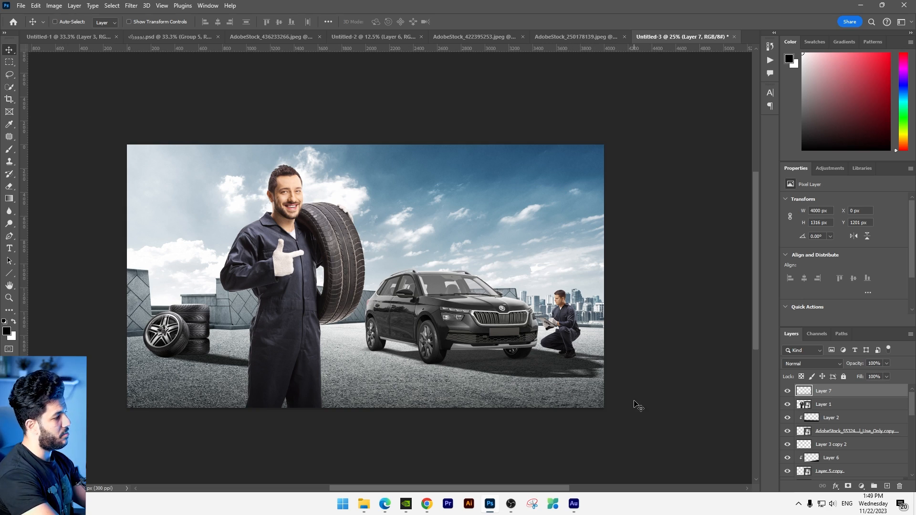
key("ctrl+plus")
left_click_drag(515, 380, 472, 379)
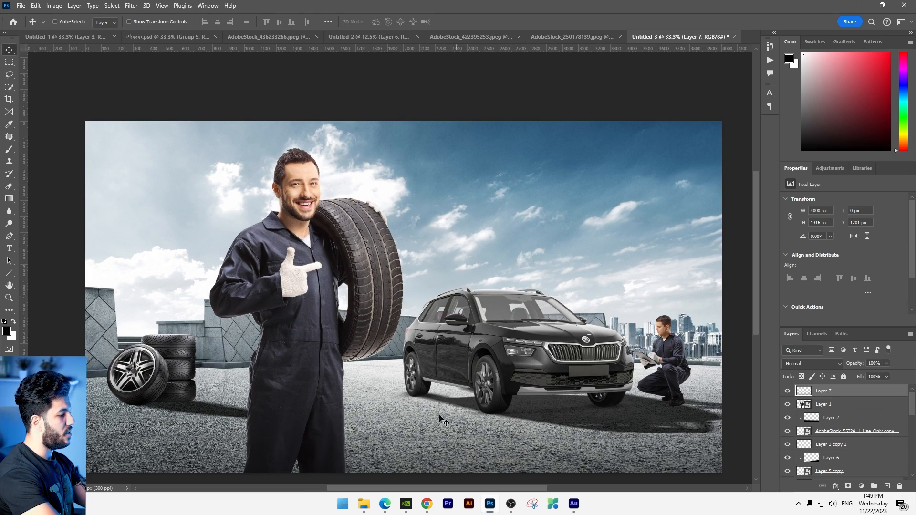
- Switch to Chrome, search Adobe Stock for "road city" and look through the results for a scene element
left_click(426, 504)
type("road city")
key("Return")
scroll(304, 116, "down", 10)
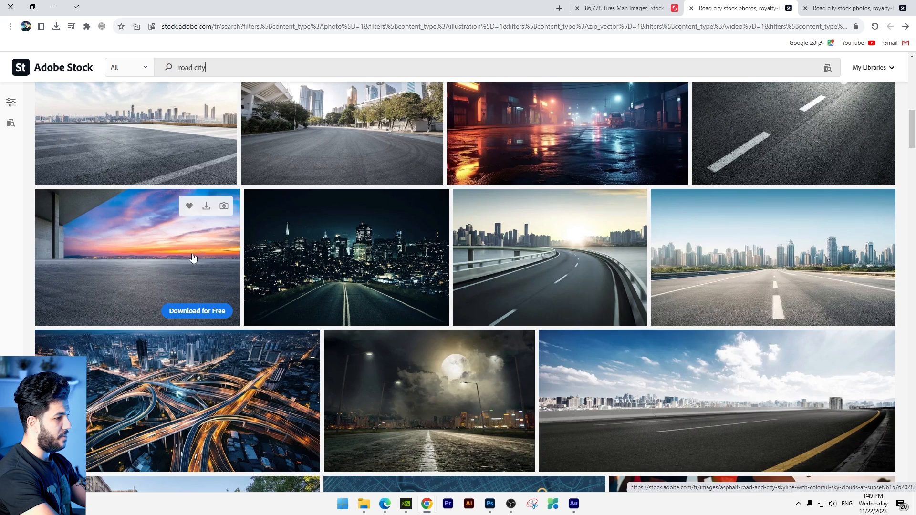
scroll(110, 283, "down", 8)
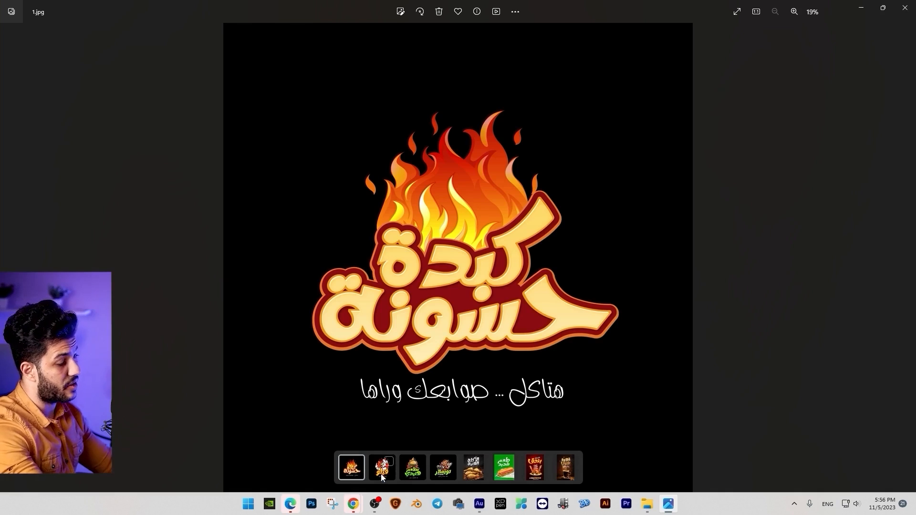
- View the sample logo images up to 3.jpg, and browse the Arabic typography files in the first part of the Font HaMdY V5 folder
left_click(382, 472)
left_click(416, 476)
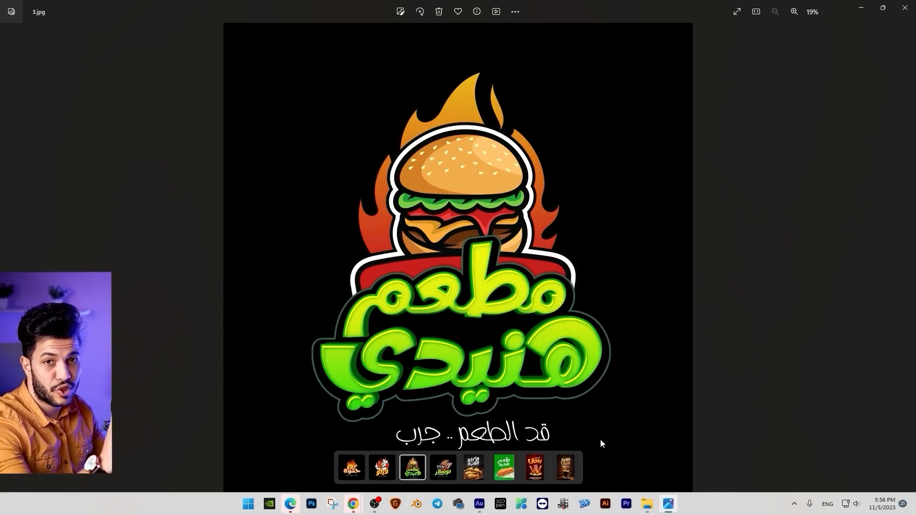
left_click(647, 504)
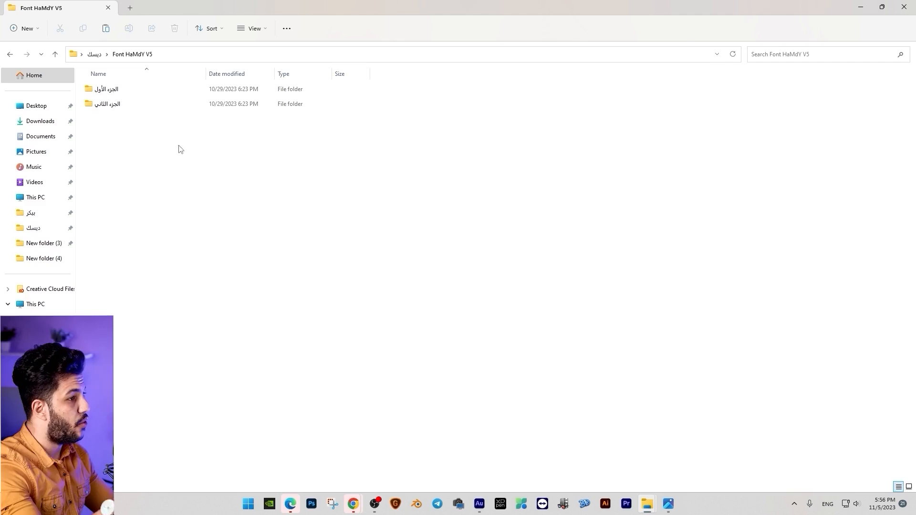
left_click_drag(146, 145, 95, 78)
left_click(109, 153)
double_click(106, 90)
scroll(172, 118, "up", 4)
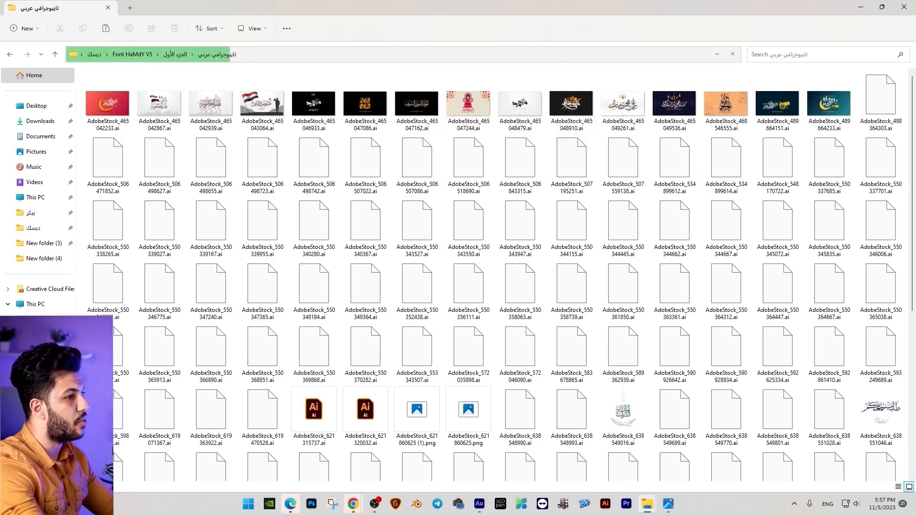
- Return to the parent folders to view the second part's resources, and look at more of the sample design images
left_click(10, 55)
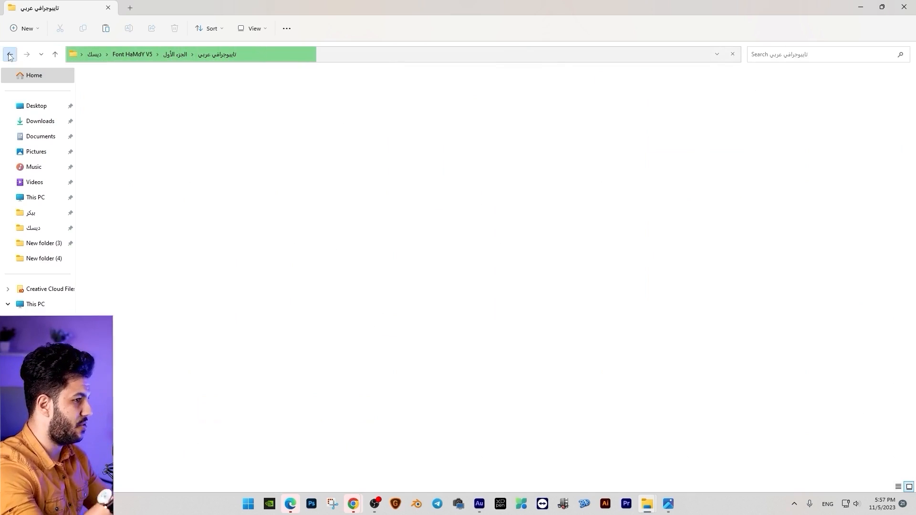
left_click(10, 55)
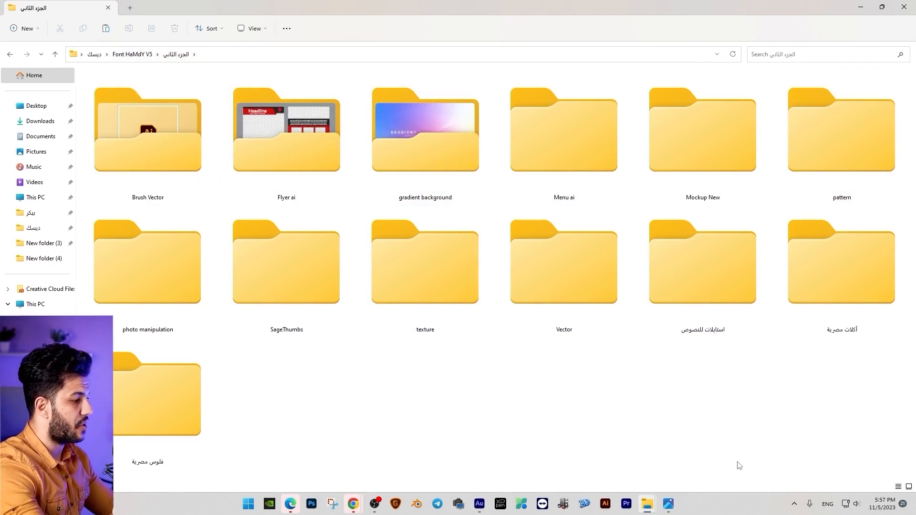
left_click(668, 504)
left_click(566, 472)
left_click(511, 471)
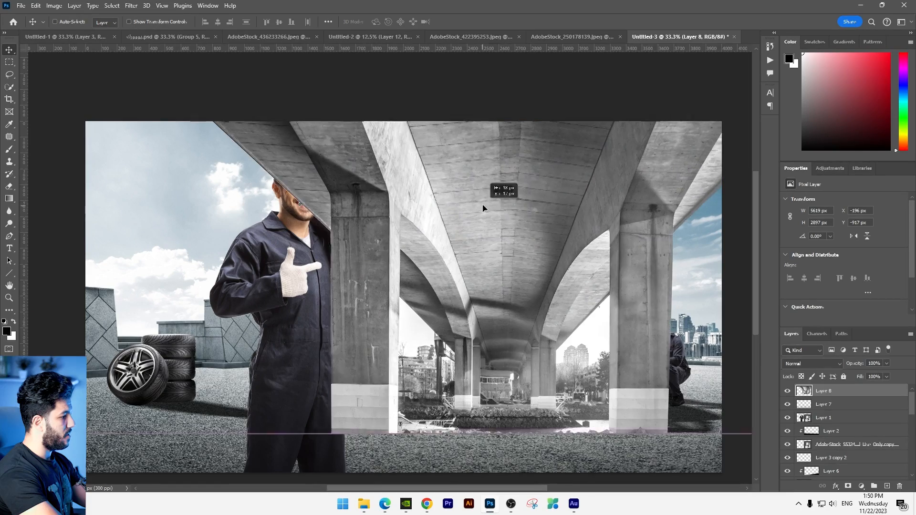
- Place the concrete bridge layer behind the mechanics and car, just above the background photo, and scale it to about 3364 × 1734 px
left_click_drag(484, 177, 544, 263)
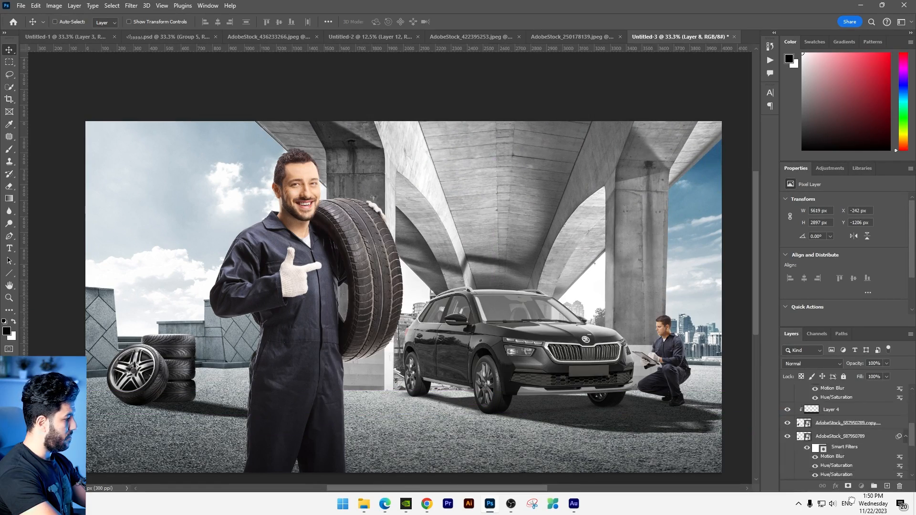
key("ctrl+minus")
key("ctrl+t")
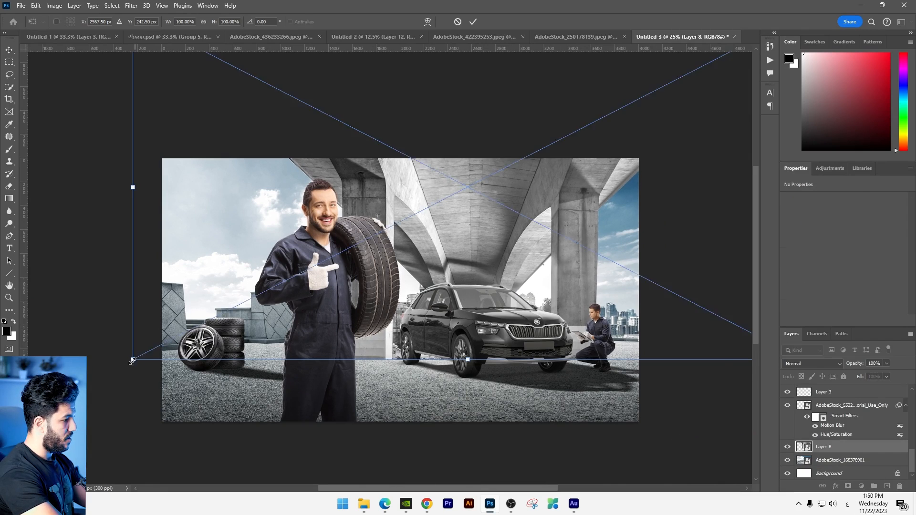
left_click_drag(133, 360, 267, 290)
left_click_drag(463, 232, 463, 244)
key("Return")
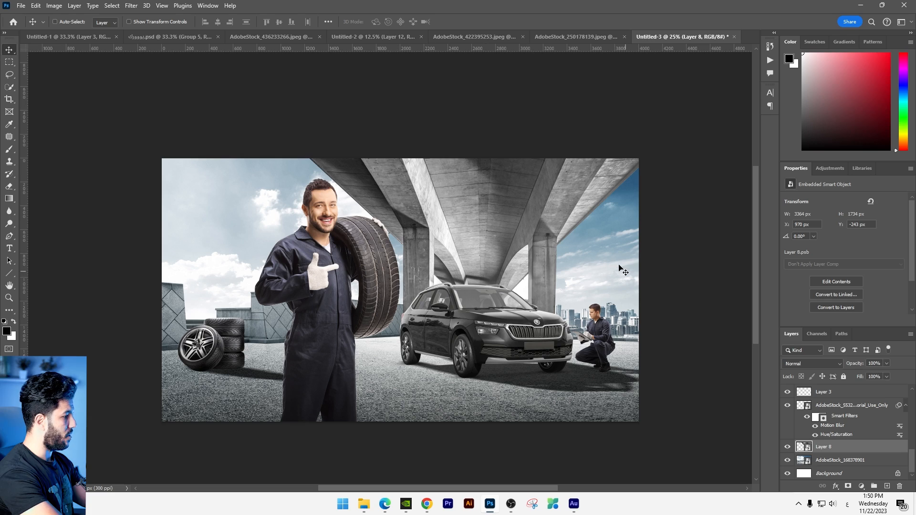
- Narrow the bridge to about 3112 px wide while keeping its height, and nudge it into position above the car
key("ctrl+t")
left_click_drag(678, 232, 659, 234)
key("Return")
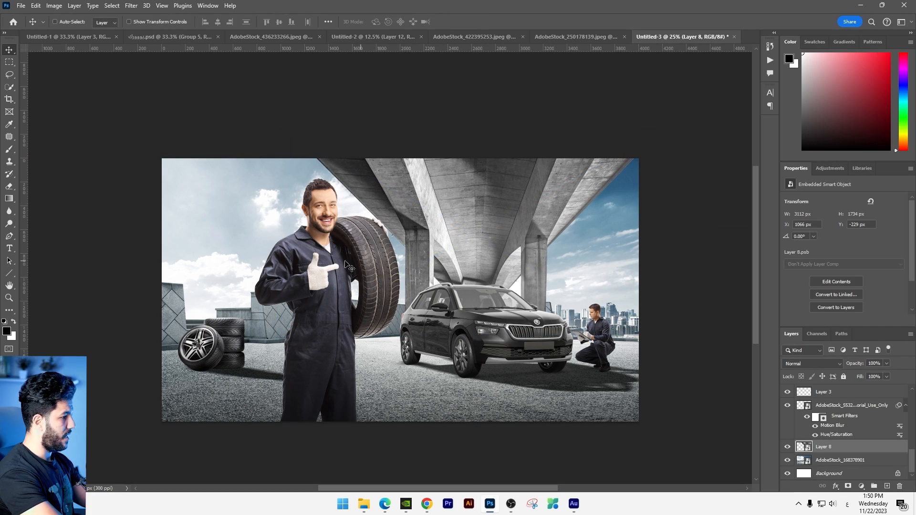
left_click_drag(321, 265, 316, 266)
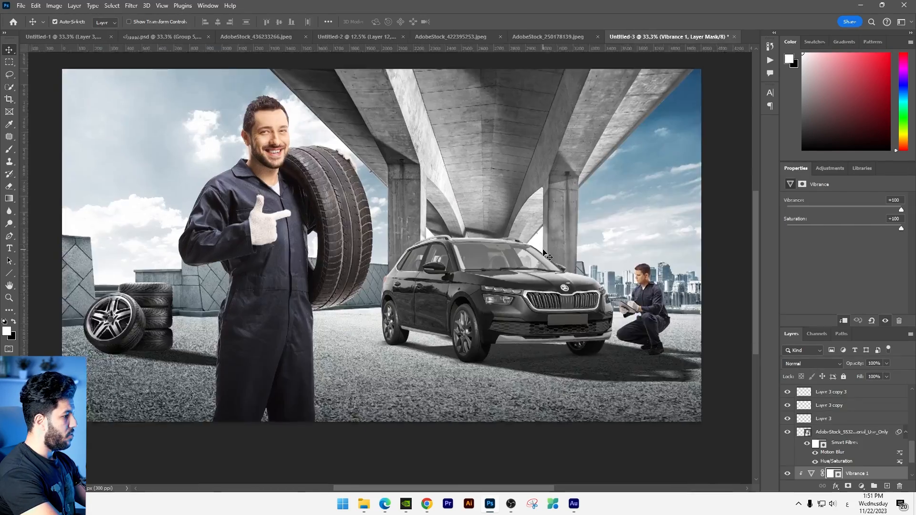
- Add the word "معاك" in Qatar2022 Arabic Heavy on the bridge's underside, enlarge it to about 59.48 pt and skew it vertically about -5.35°
scroll(334, 456, "up", 5)
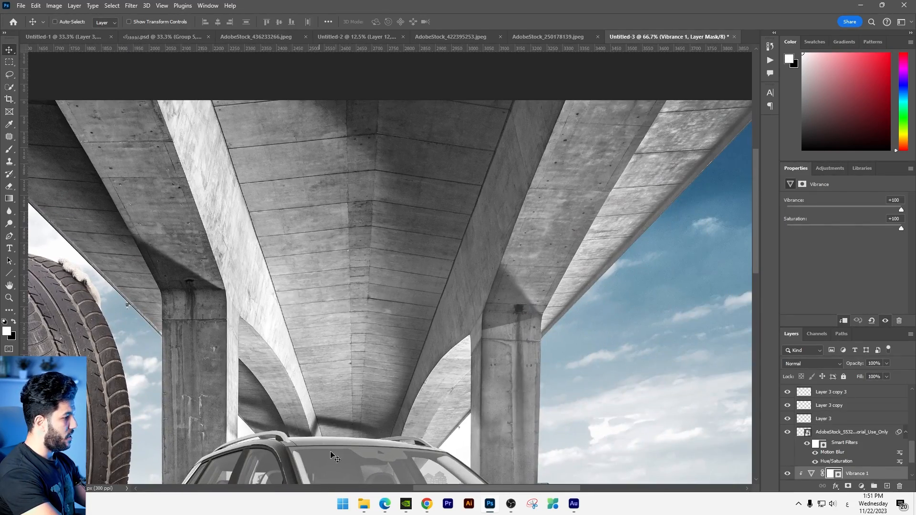
key("t")
left_click(388, 223)
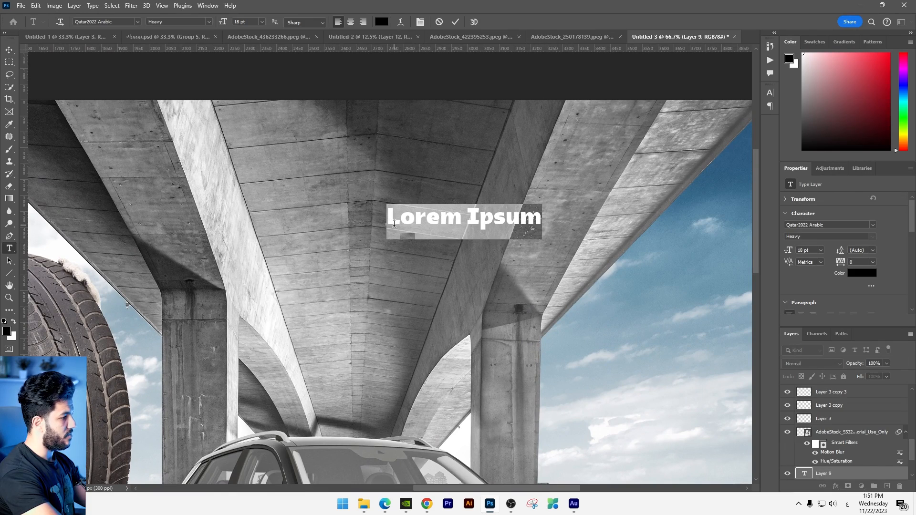
type("معاك")
key("ctrl+t")
mouse_move(450, 200)
left_mouse_down()
mouse_move(517, 160)
mouse_move(446, 191)
left_mouse_up()
key("Return")
key("ctrl+t")
left_click_drag(463, 225, 463, 206)
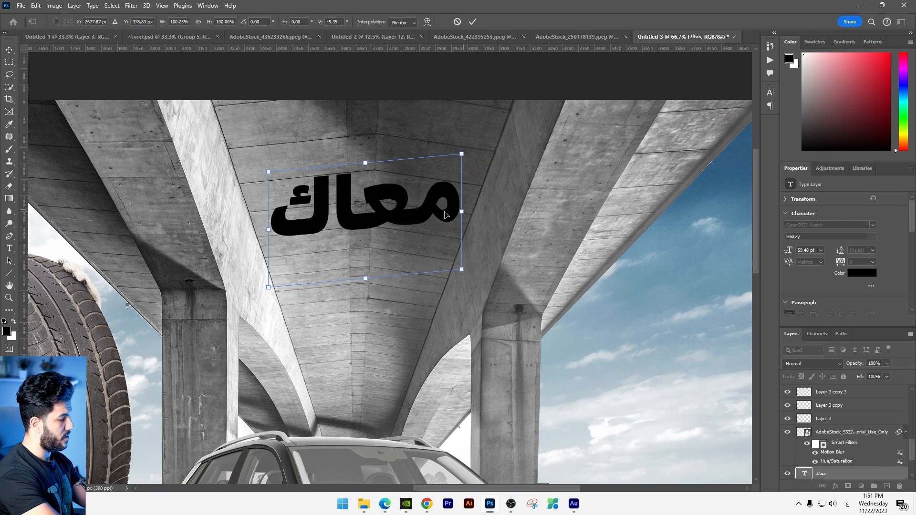
key("Return")
- Change the color of the word "معاك" to white
left_click(8, 329)
left_click(578, 193)
left_click(783, 188)
left_click(9, 49)
- Duplicate the white word directly below itself and replace the copy's text with "على كل"
left_click_drag(407, 199, 407, 282)
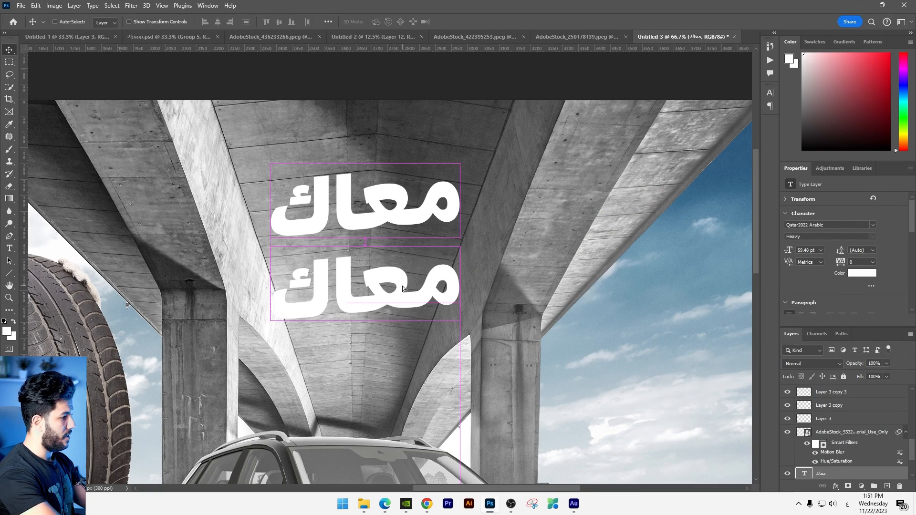
double_click(407, 283)
key("ctrl+a")
type("عل")
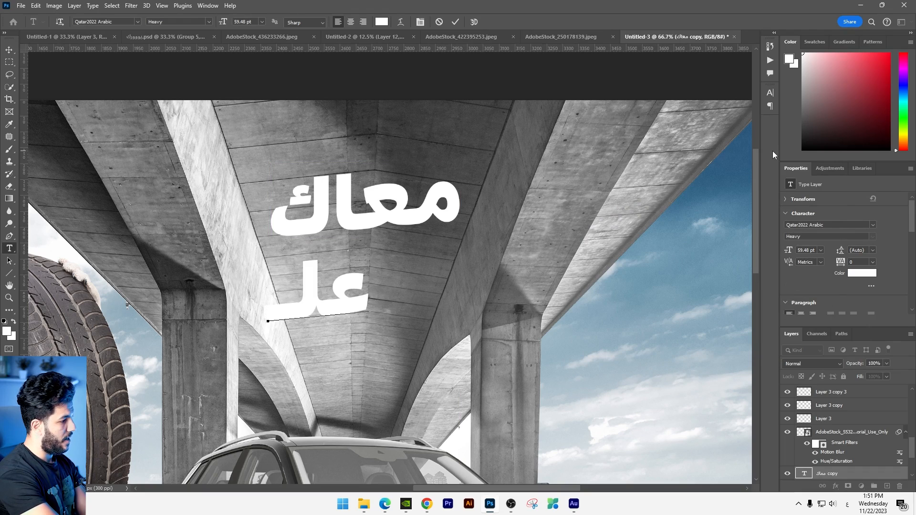
type("ى كل")
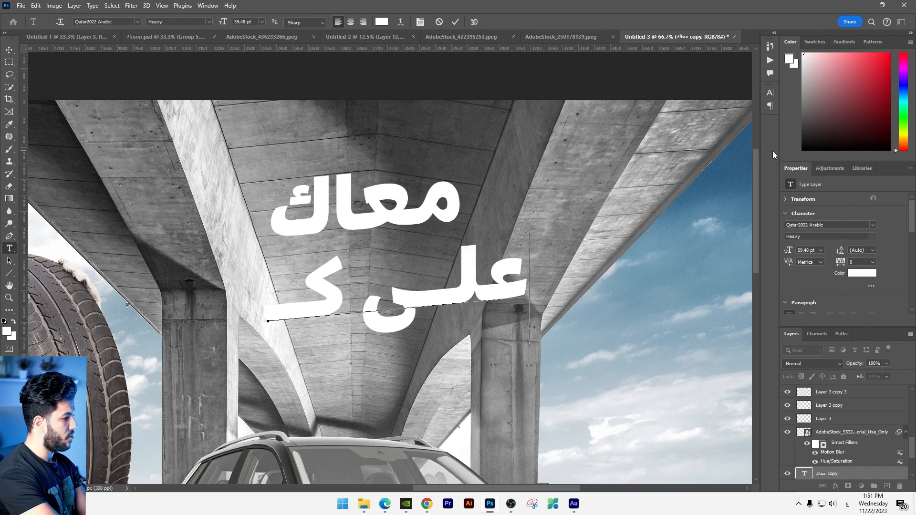
- Scale the "على كل" line to about 34.03 pt to fit the width of "معاك" and tuck it directly beneath that word
left_click(9, 49)
key("ctrl+t")
left_click_drag(592, 369, 422, 282)
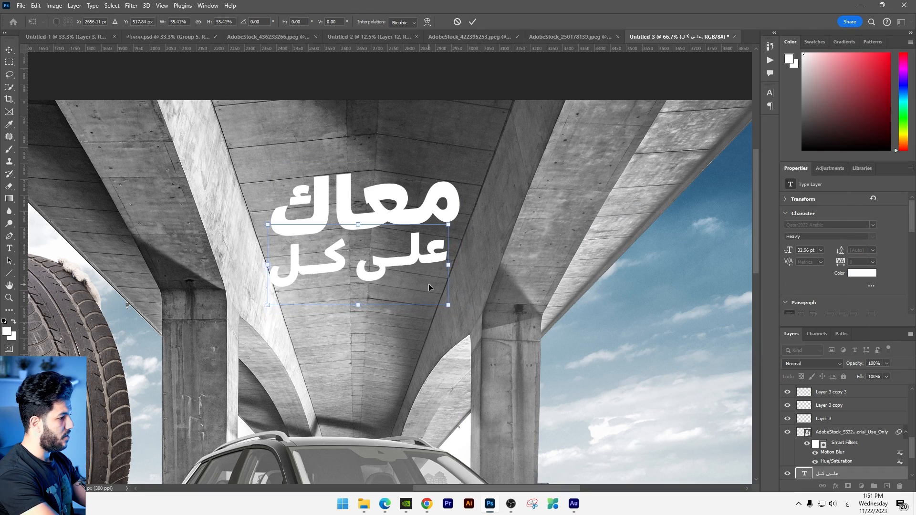
key("Return")
key("ctrl+t")
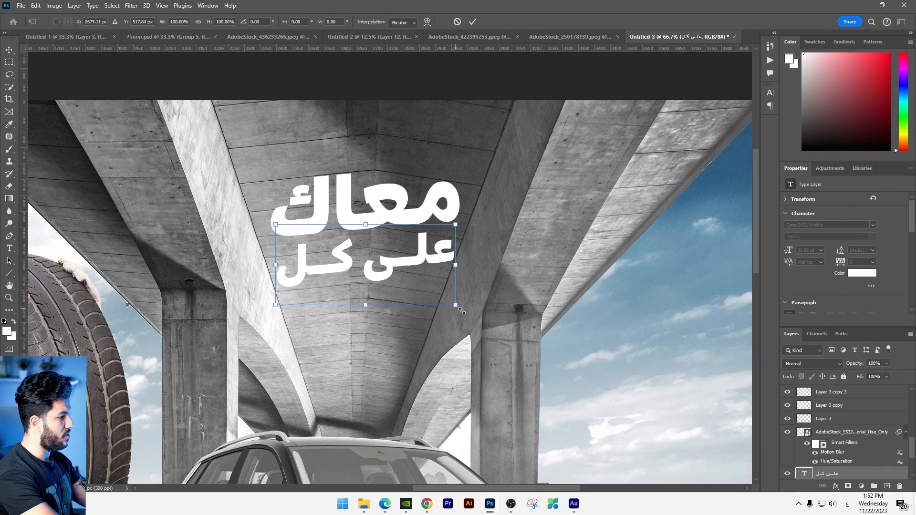
left_click_drag(459, 310, 465, 313)
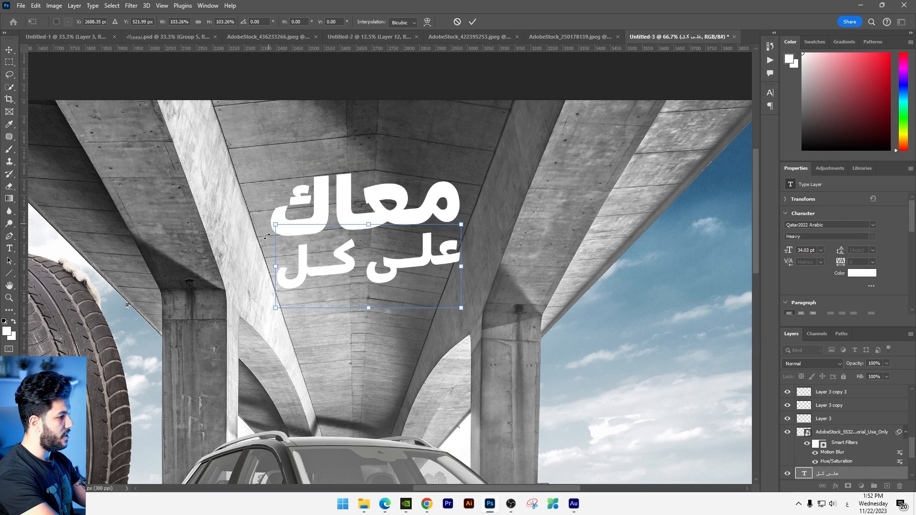
key("Return")
- Duplicate the "على كل" line below itself and replace the copy's text with "طريق"
left_click_drag(438, 276, 438, 325)
key("t")
left_click(425, 303)
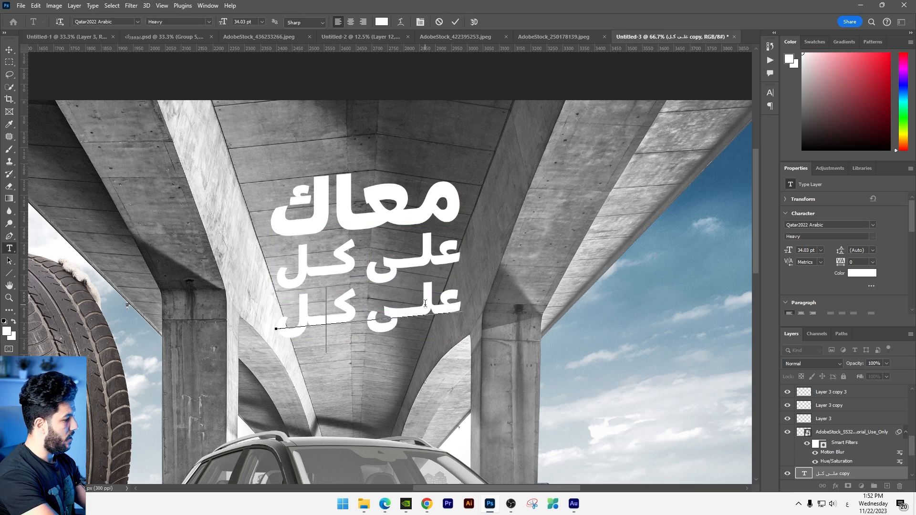
key("ctrl+a")
type("طريق")
key("ctrl+Return")
- Enlarge the word "طريق" to about 48.32 pt and align it beneath the "على كل" line
key("ctrl+t")
left_click_drag(408, 358, 475, 372)
key("Return")
left_click_drag(388, 309, 432, 274)
- Draw a thin tapered stroke about 180 × 23 px with the Pen tool beside the upper dots of "طريق" and fill it with white Solid Color
key("ctrl+minus")
key("ctrl+plus")
key("ctrl+plus")
key("ctrl+plus")
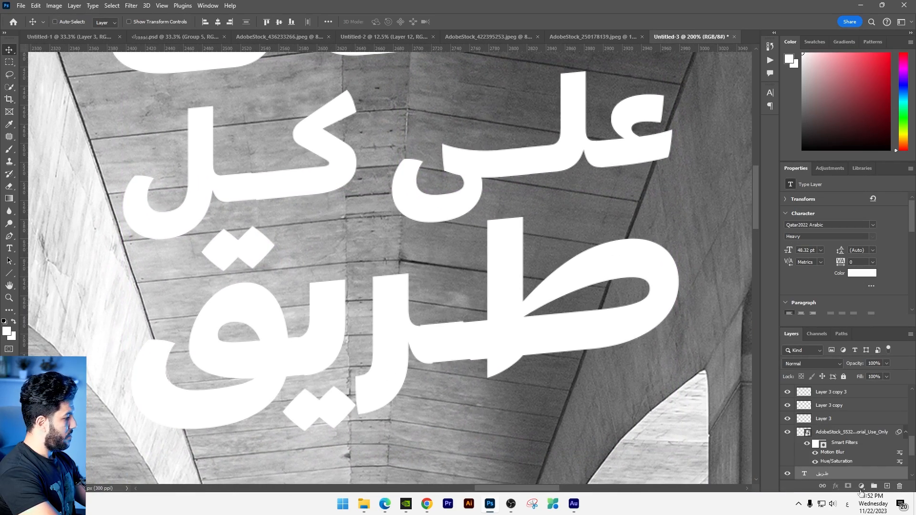
left_click(887, 486)
left_click(10, 237)
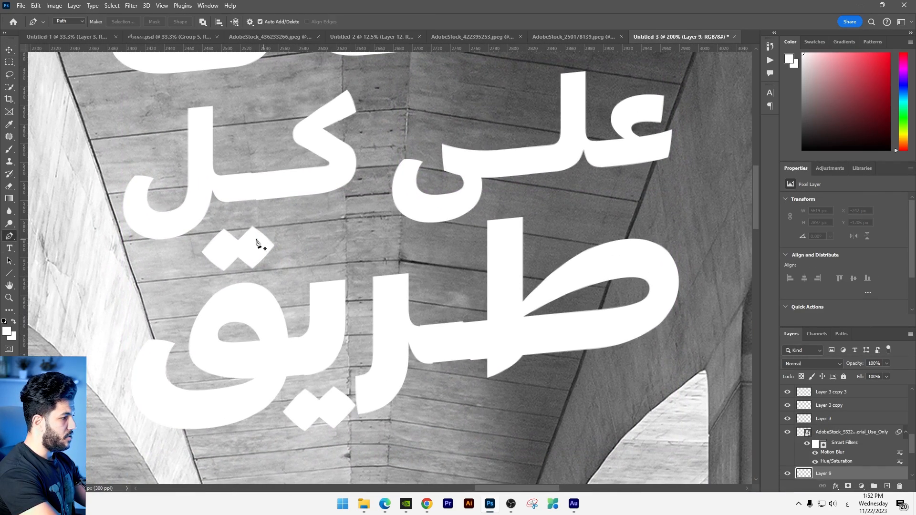
left_click(455, 231)
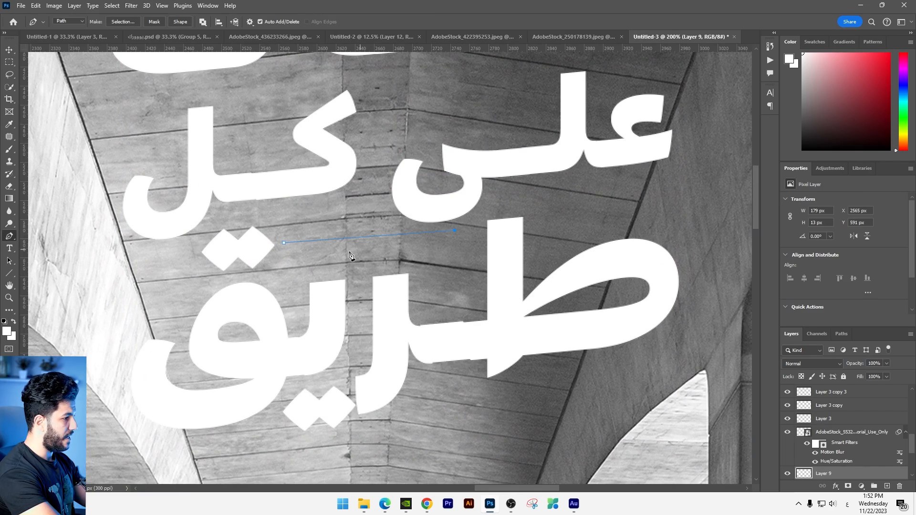
key("ctrl+Return")
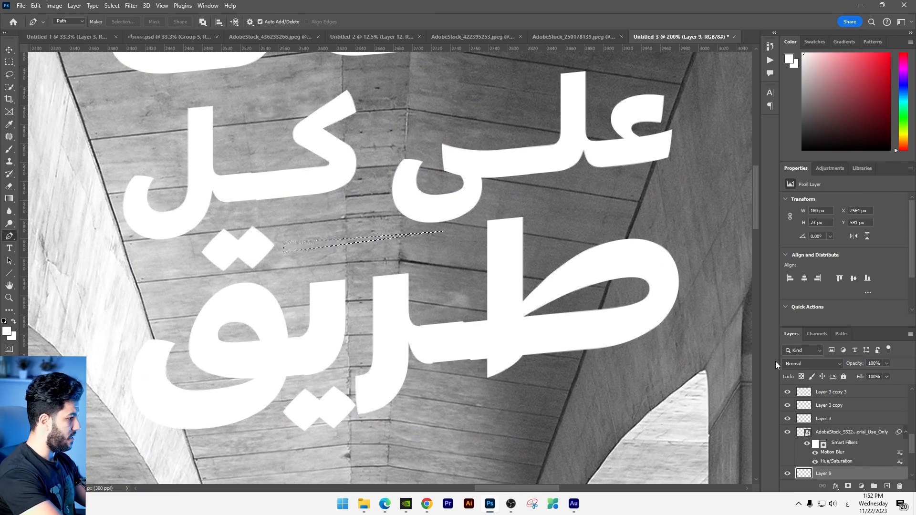
left_click(861, 486)
left_click(861, 321)
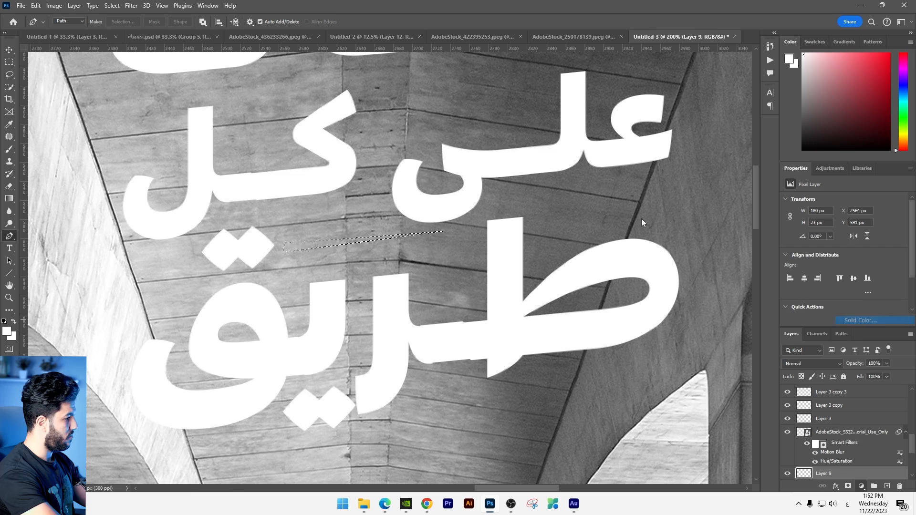
- Draw a second, shorter tapered stroke on the opposite side of the upper dots of "طريق" and fill it with white Solid Color
left_click(370, 255)
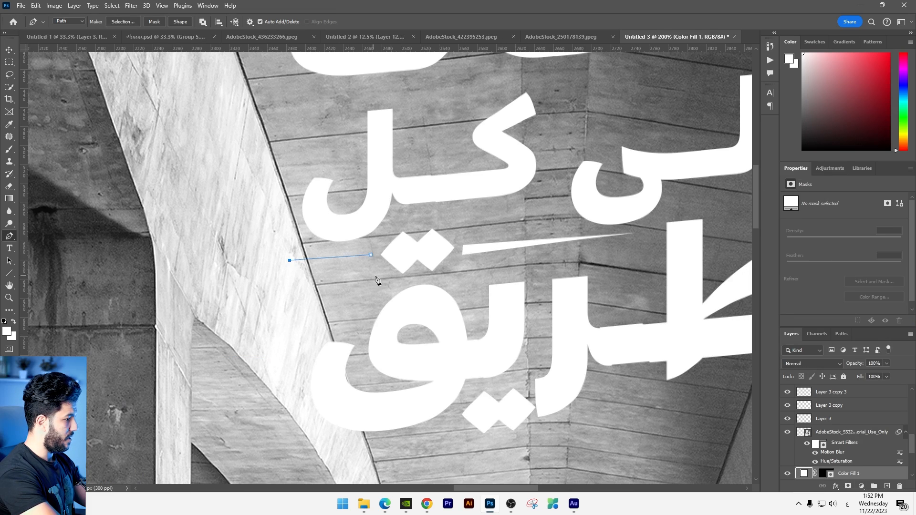
left_click(288, 268)
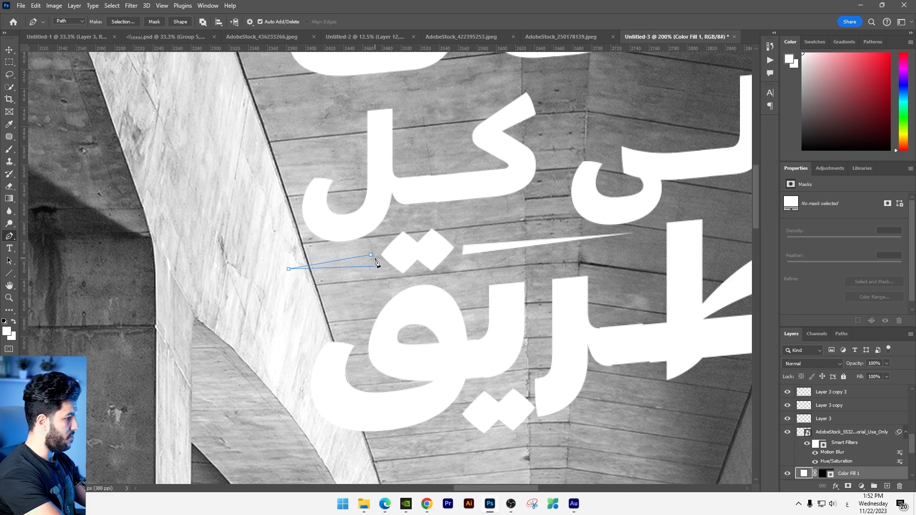
key("ctrl+Return")
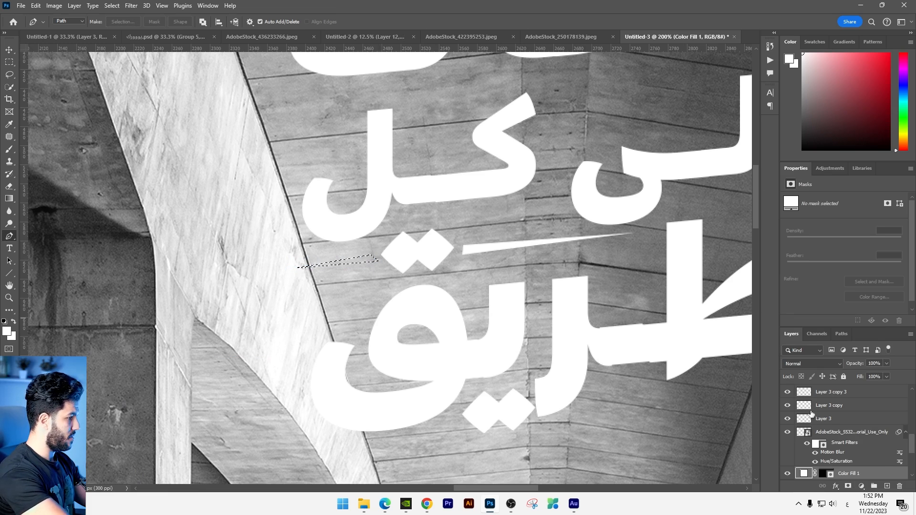
left_click(861, 486)
left_click(859, 318)
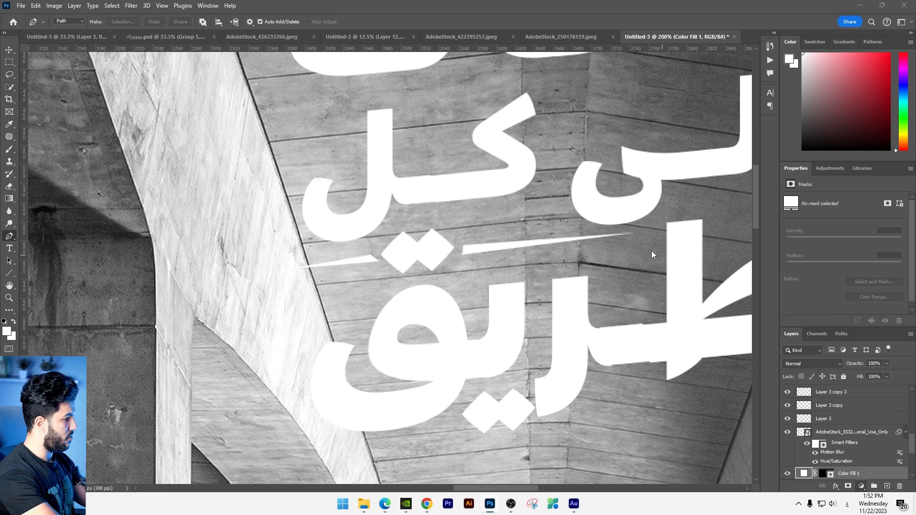
key("Return")
- Group the three headline text layers together with the two tapered-stroke color fill layers
key("ctrl+minus")
key("ctrl+minus")
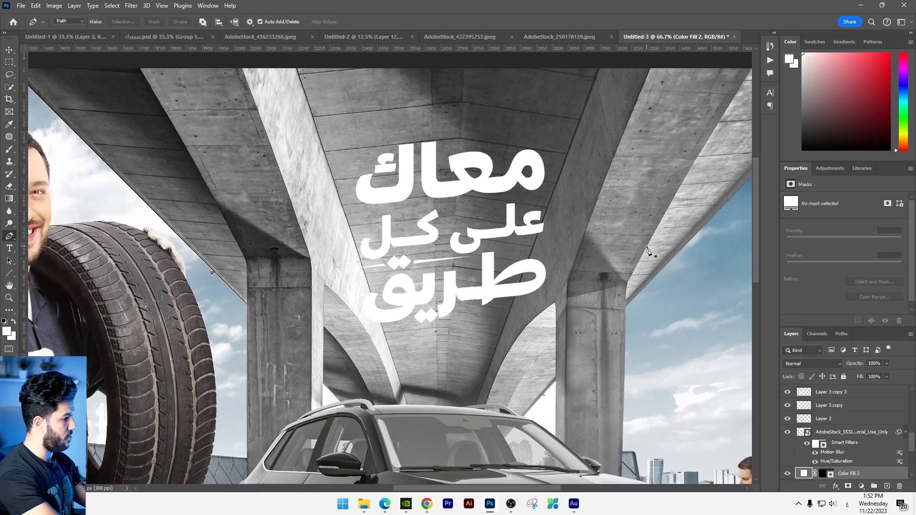
left_click_drag(598, 231, 545, 210)
left_click(5, 51)
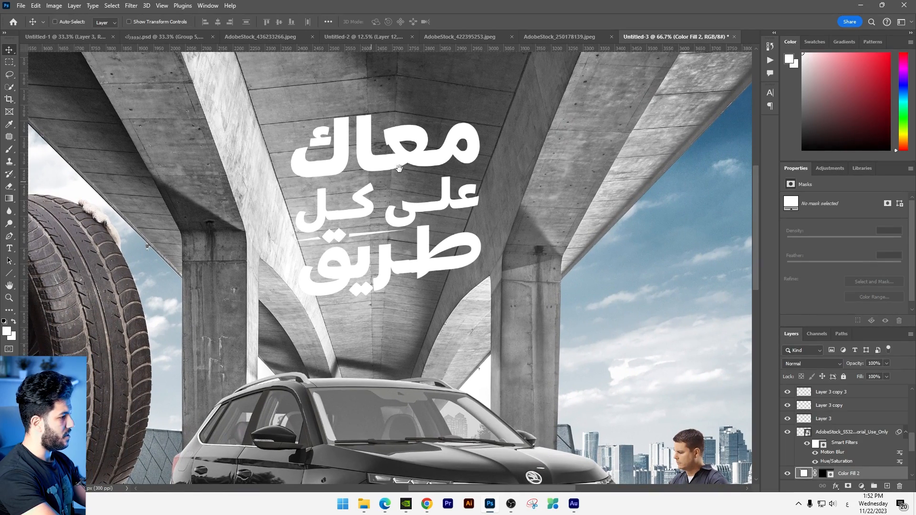
right_click(420, 161)
left_click(857, 472)
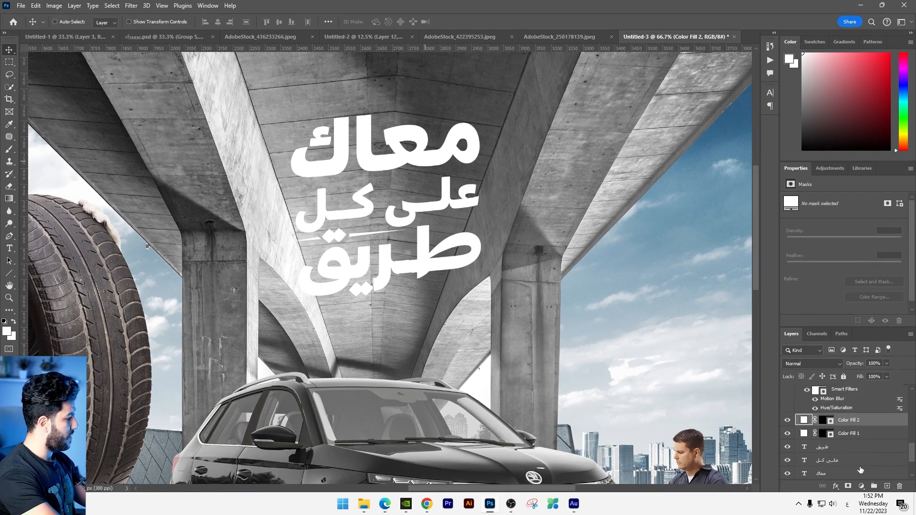
scroll(873, 479, "down", 3)
left_click(840, 447, "shift")
left_click_drag(472, 259, 496, 253)
key("ctrl+z")
key("ctrl+g")
key("ctrl+minus")
key("ctrl+minus")
key("ctrl+minus")
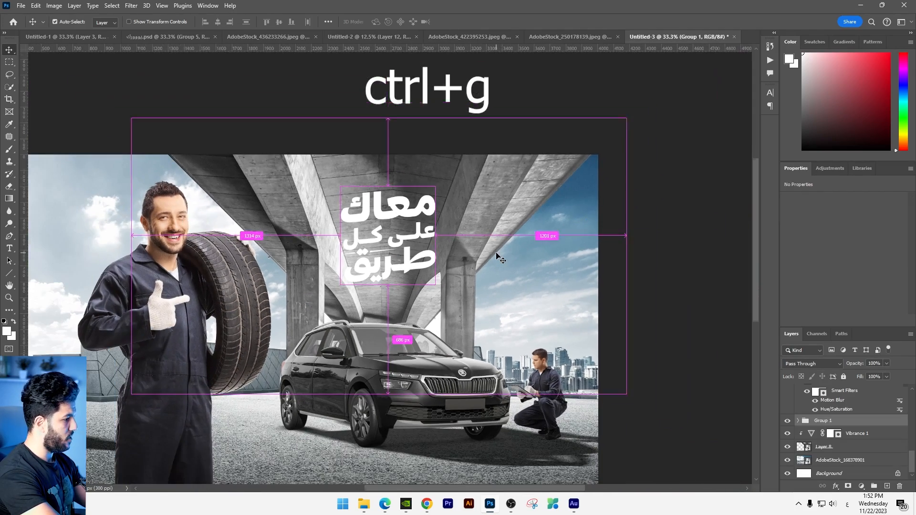
- Duplicate the headline group and merge the lower group into a single pixel layer
left_click_drag(460, 241, 503, 227)
key("ctrl+j")
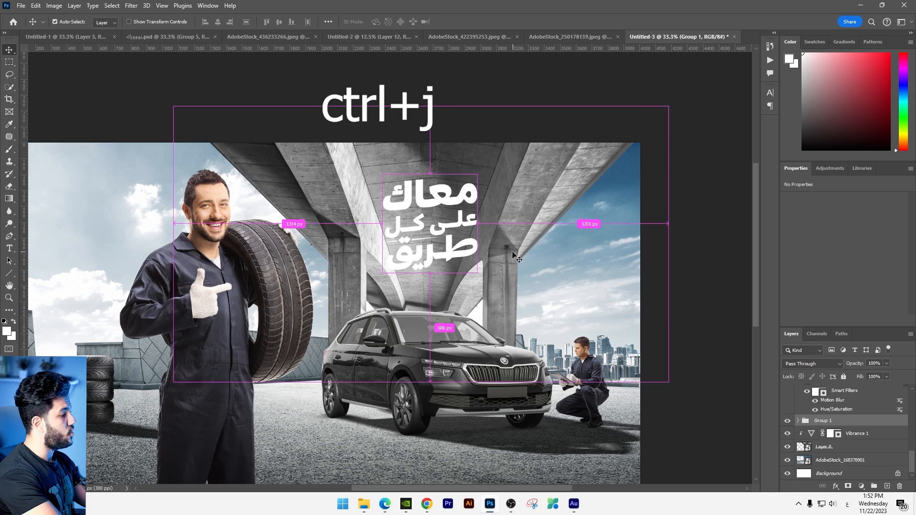
left_click(829, 433)
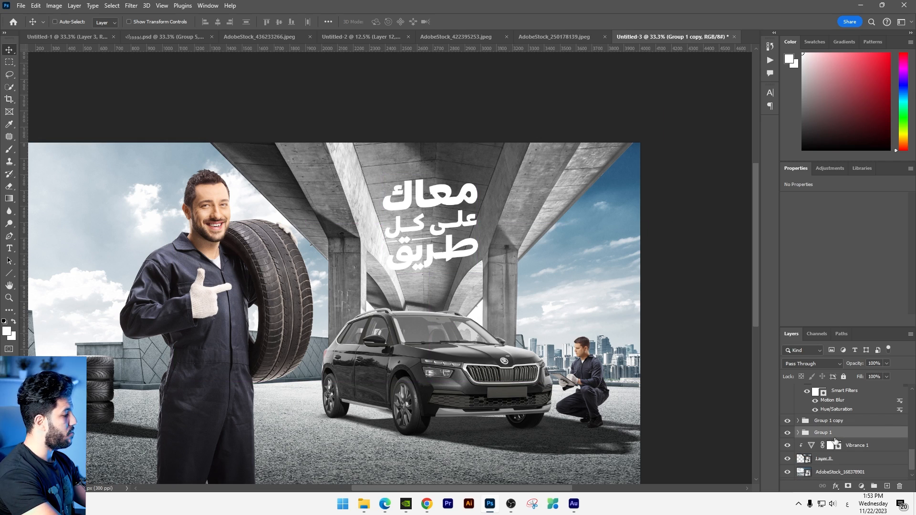
key("ctrl+e")
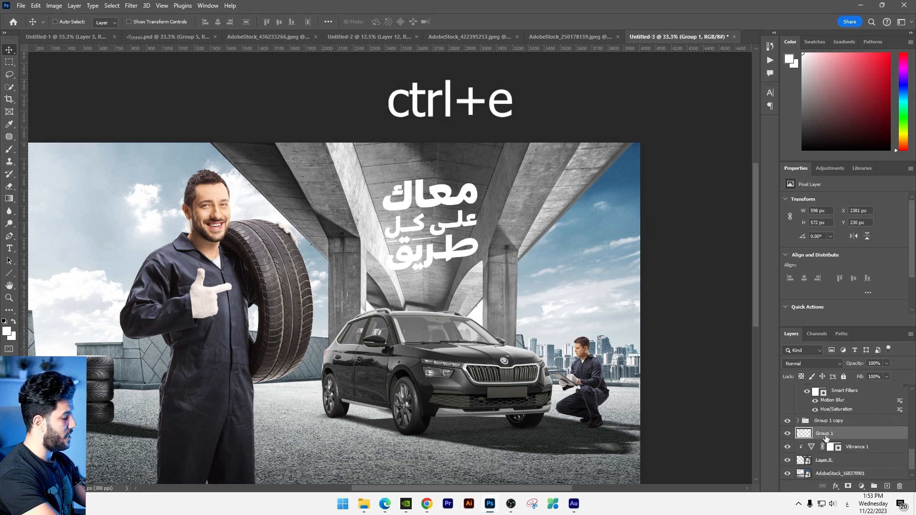
- Darken the merged headline to black with Hue/Saturation and skew it vertically by about -2.71° at 99% width to form an offset shadow
key("ctrl+u")
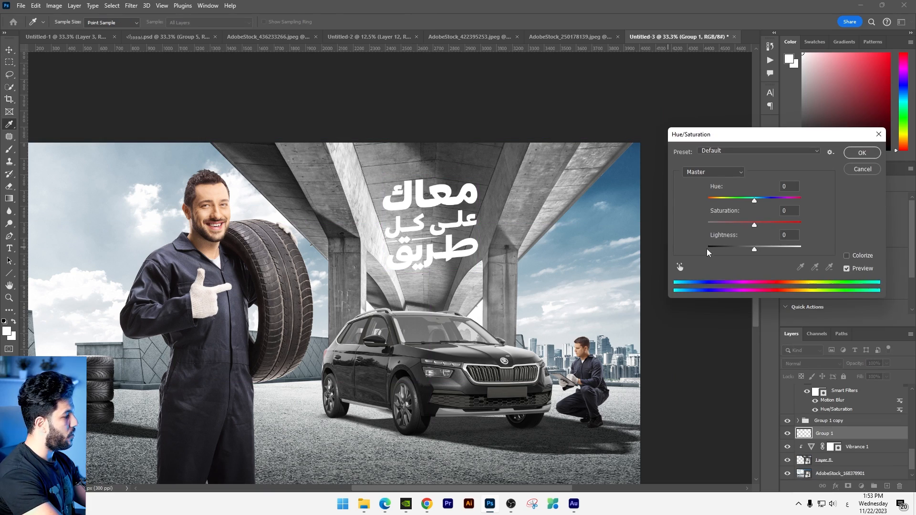
key("Return")
key("ctrl+plus")
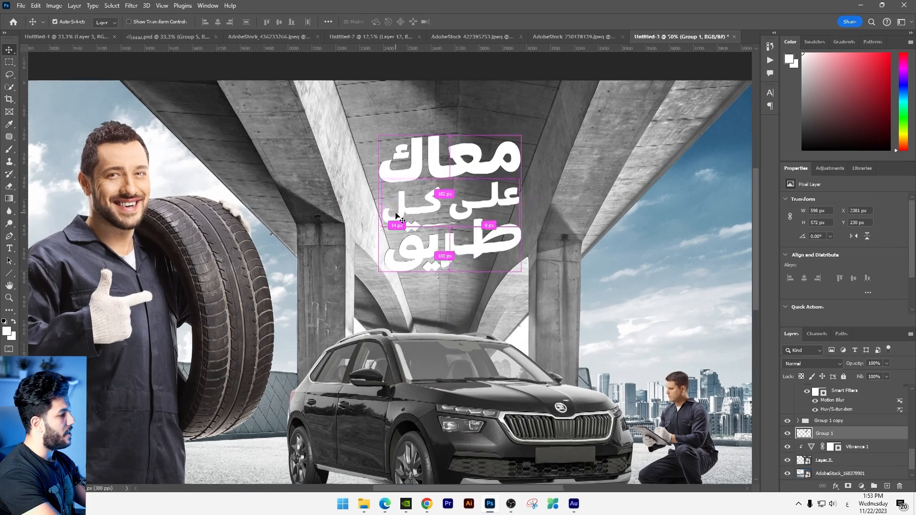
key("ctrl+t")
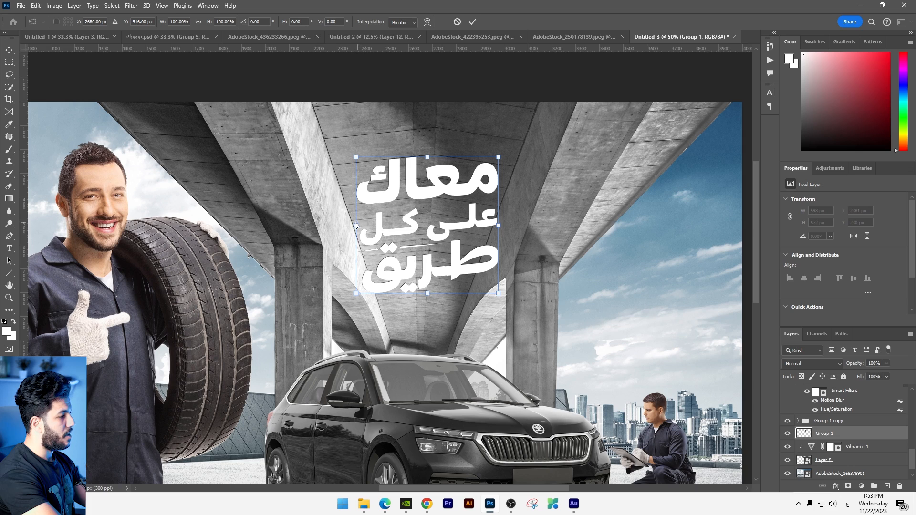
left_click_drag(356, 226, 358, 233)
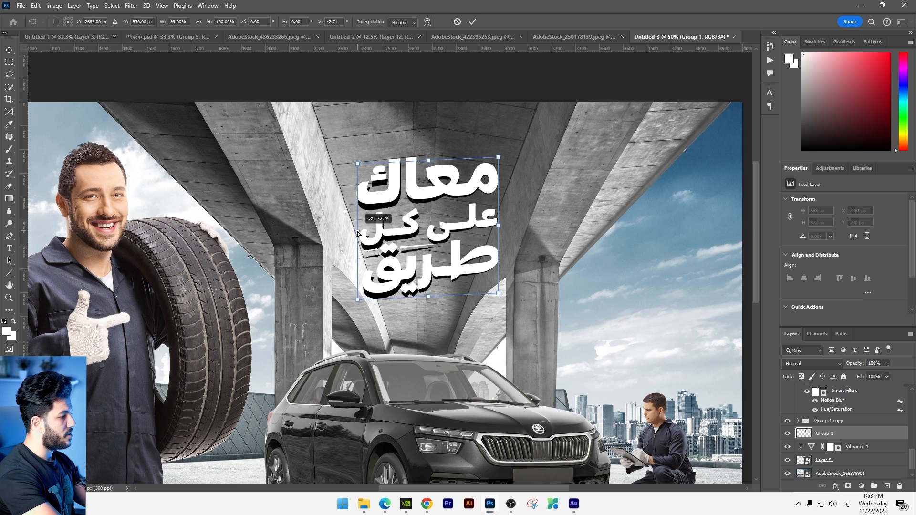
key("Return")
- Lower the black headline shadow layer's opacity to 47%
left_click(886, 363)
left_click_drag(887, 375, 865, 377)
left_click(438, 257)
key("ctrl+minus")
key("ctrl+minus")
left_click_drag(438, 257, 496, 218)
left_click_drag(558, 299, 577, 309)
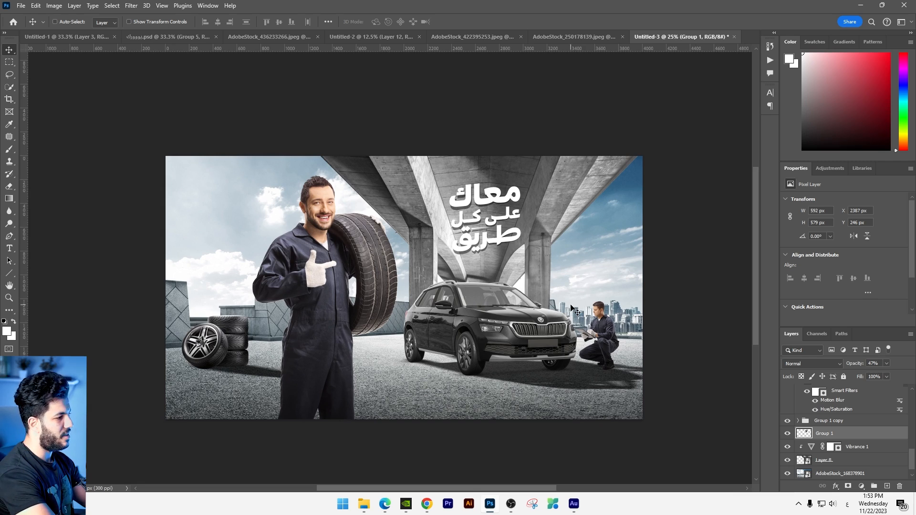
- Add a new empty layer directly above the AdobeStock_168378901 background photo
right_click(264, 190)
left_click(271, 192)
left_click_drag(274, 191, 274, 190)
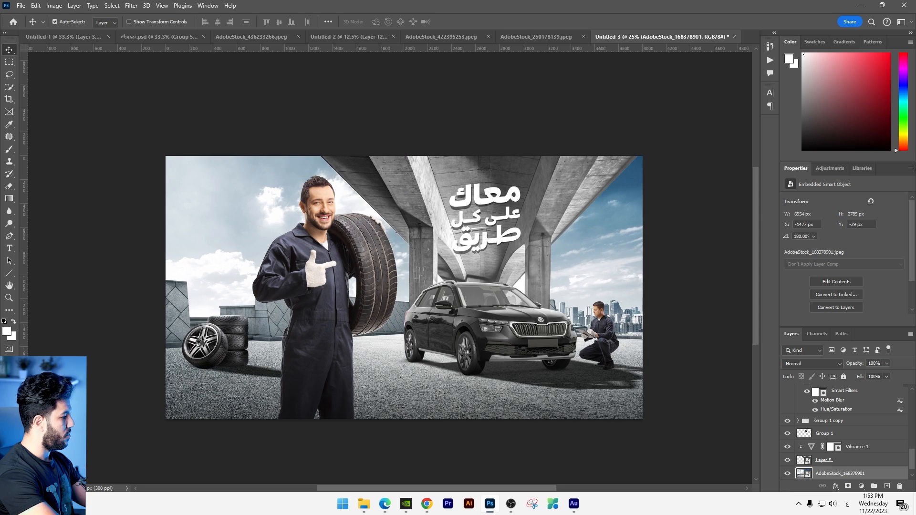
left_click(886, 487)
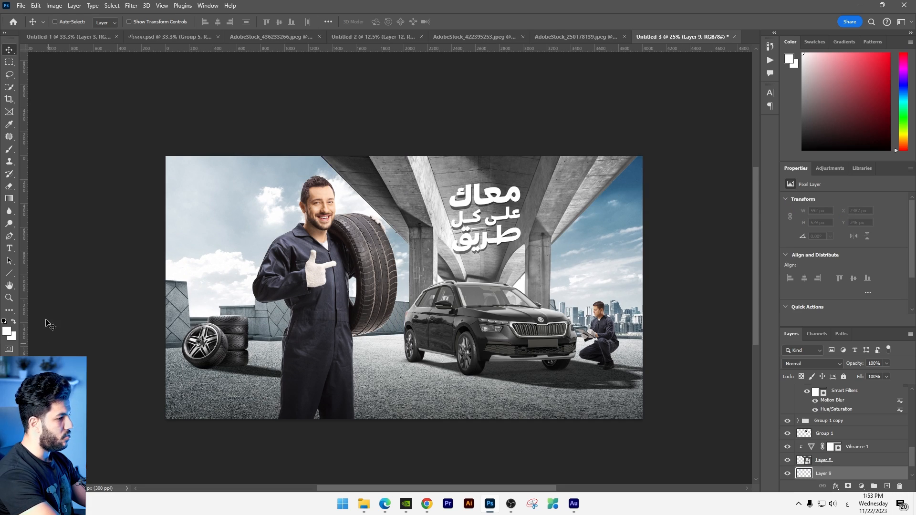
- Set the foreground color to #003452 and draw a foreground-to-transparent gradient down over the upper sky on the new layer
left_click(9, 198)
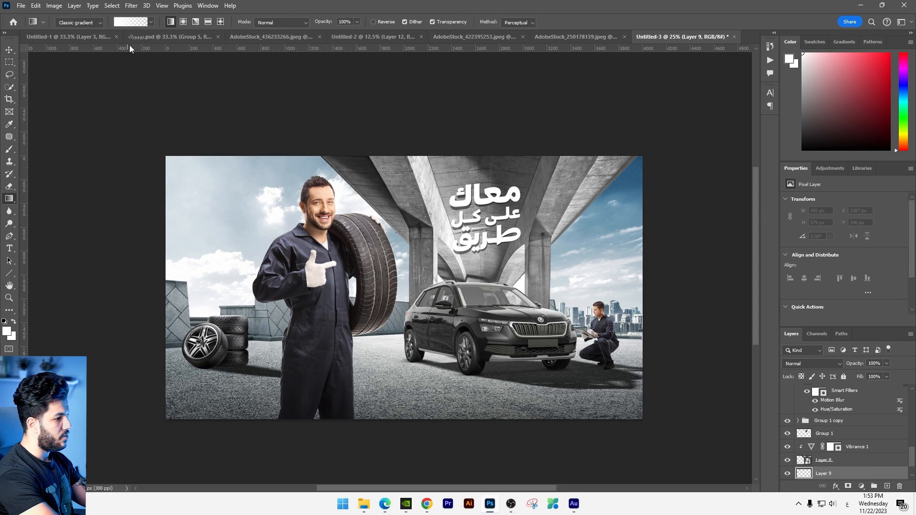
left_click(8, 331)
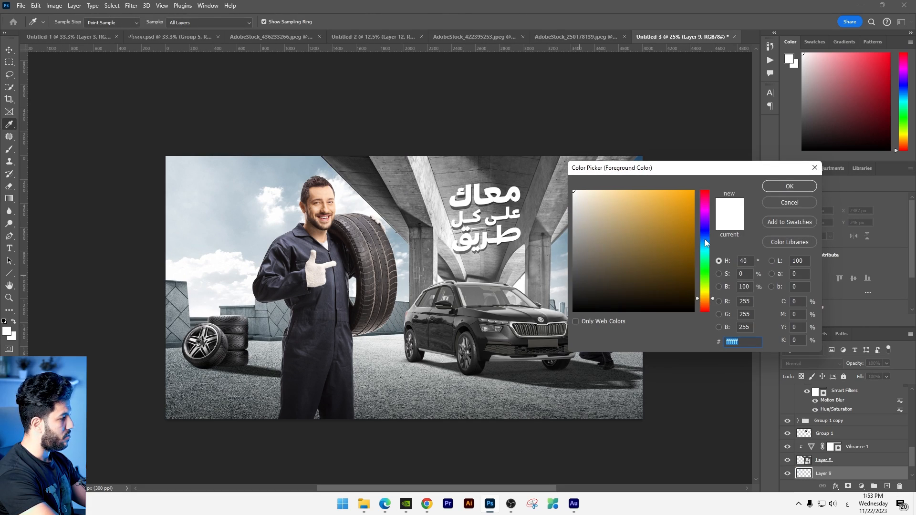
type("002353")
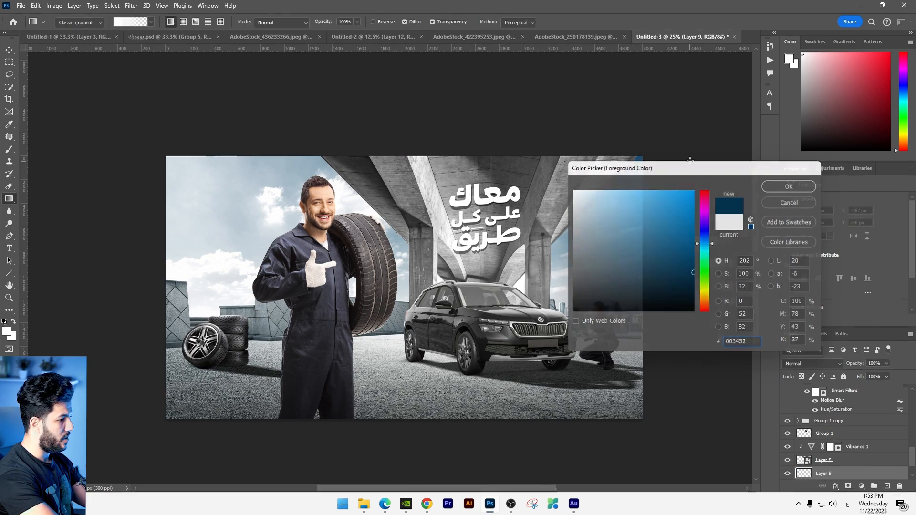
key("Return")
left_click_drag(336, 246, 338, 264)
- Transform the blue sky gradient into a larger, angled shape about 5070 × 2582 px that extends beyond the canvas
key("ctrl+t")
left_click_drag(404, 156, 387, 106)
key("ctrl+z")
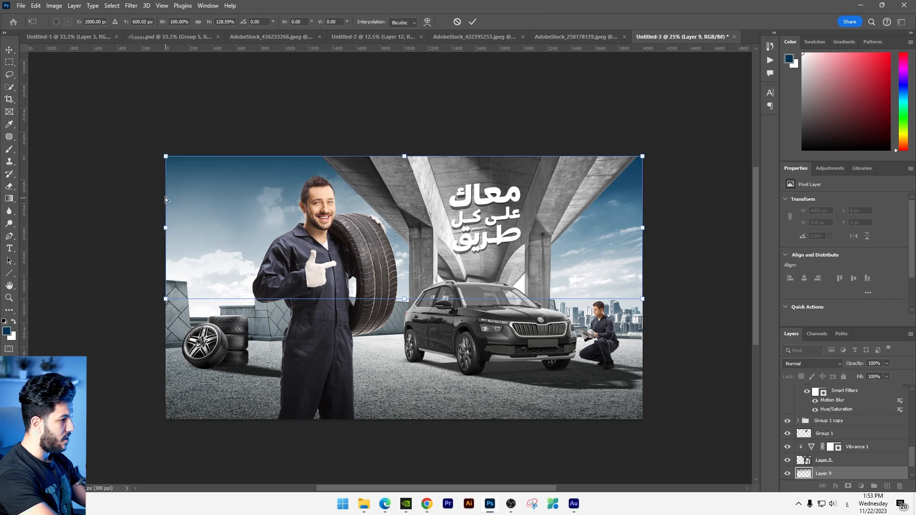
left_click_drag(402, 159, 466, 109)
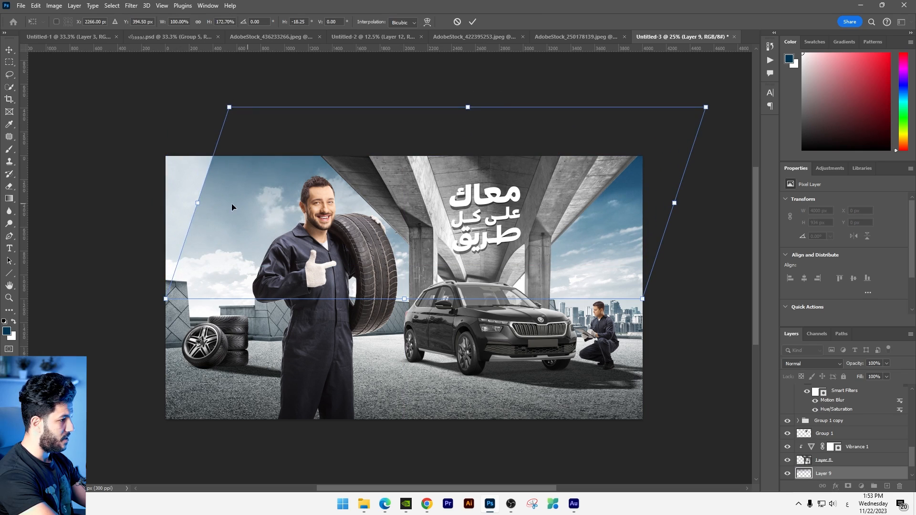
left_click_drag(188, 200, 137, 116)
left_click_drag(377, 258, 367, 347)
left_click_drag(411, 250, 387, 280)
key("Return")
key("g")
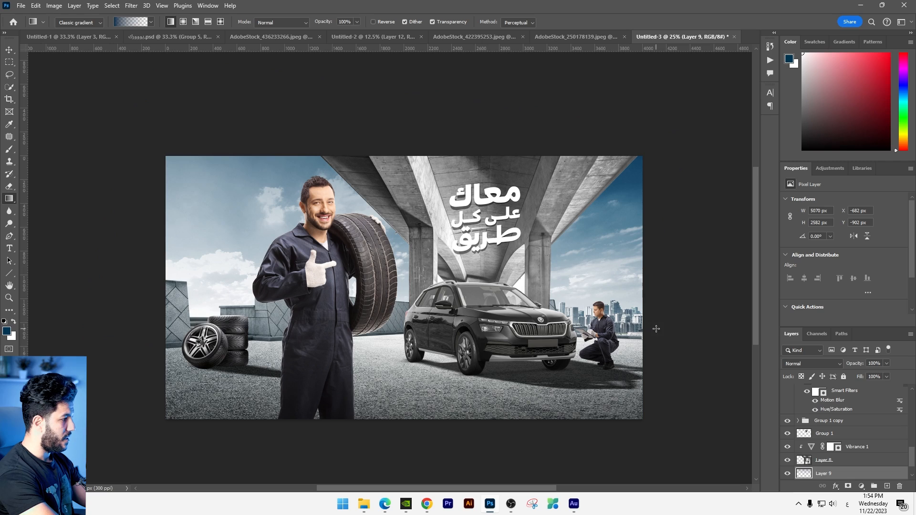
- Move the gradient layer down to about X -683 px, Y -771 px and toggle its visibility to compare the sky
mouse_move(626, 359)
left_mouse_down()
mouse_move(635, 336)
mouse_move(632, 356)
left_mouse_up()
key("v")
left_click_drag(735, 422, 735, 446)
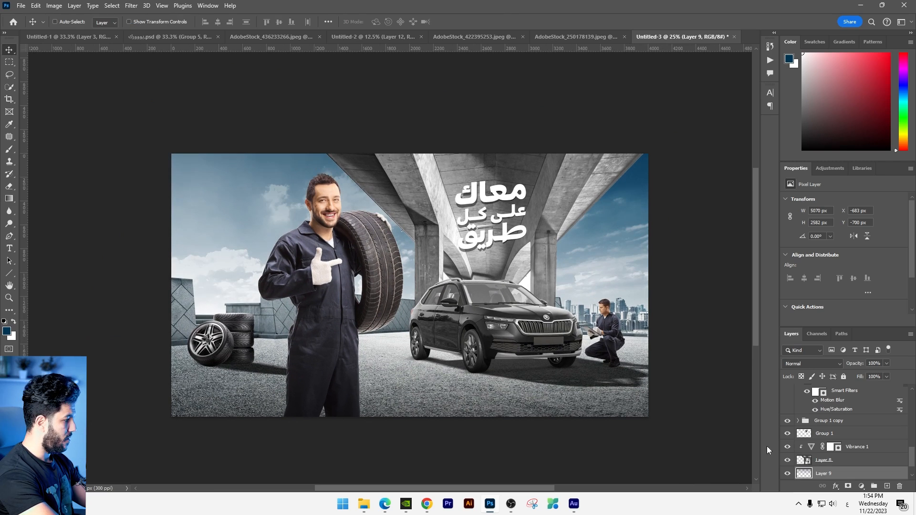
left_click(787, 475)
left_click(787, 475)
left_click_drag(450, 246, 472, 238)
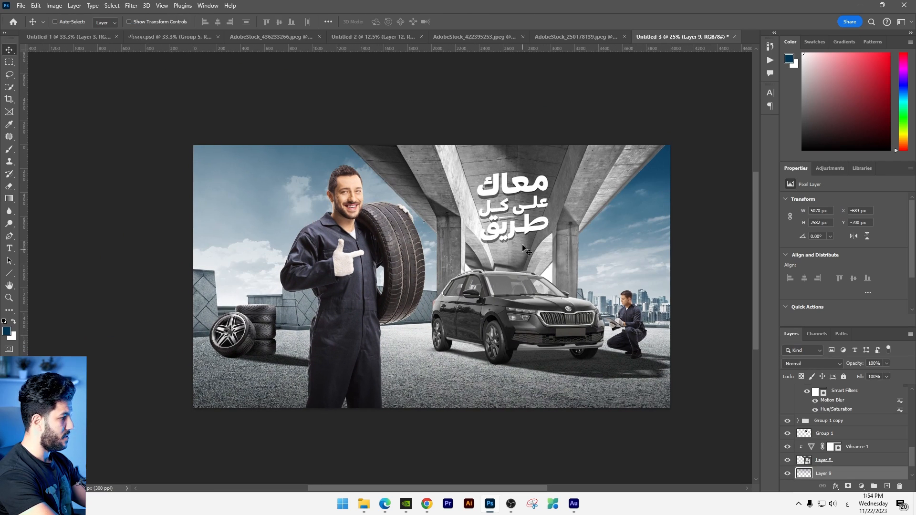
- Erase the blue gradient over the sky around the standing mechanic with a 1457 px Soft Round eraser at 51% flow
left_click(9, 188)
right_click(453, 221)
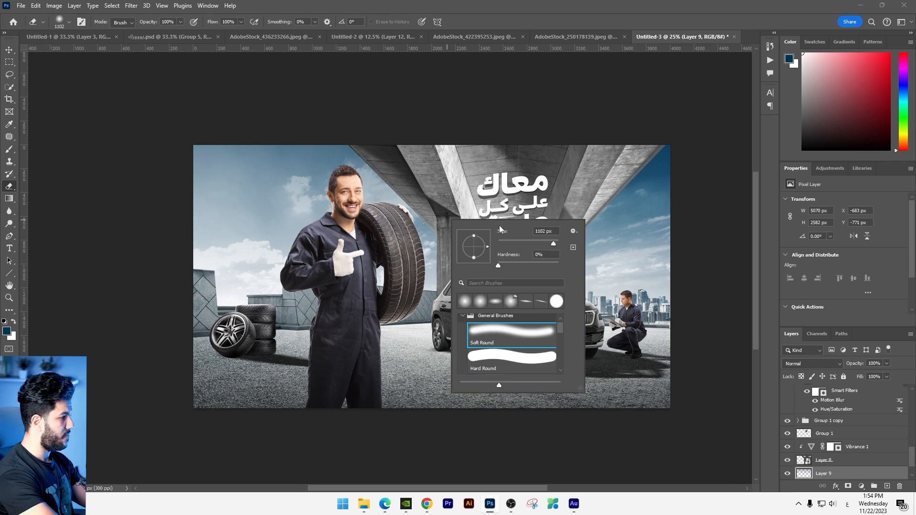
left_click(362, 213)
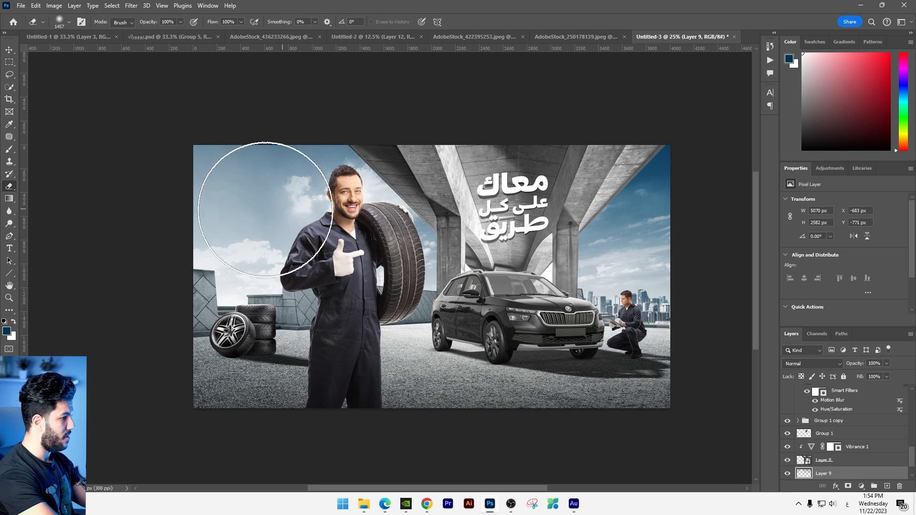
left_click(241, 23)
left_click(220, 32)
left_click_drag(328, 208, 376, 227)
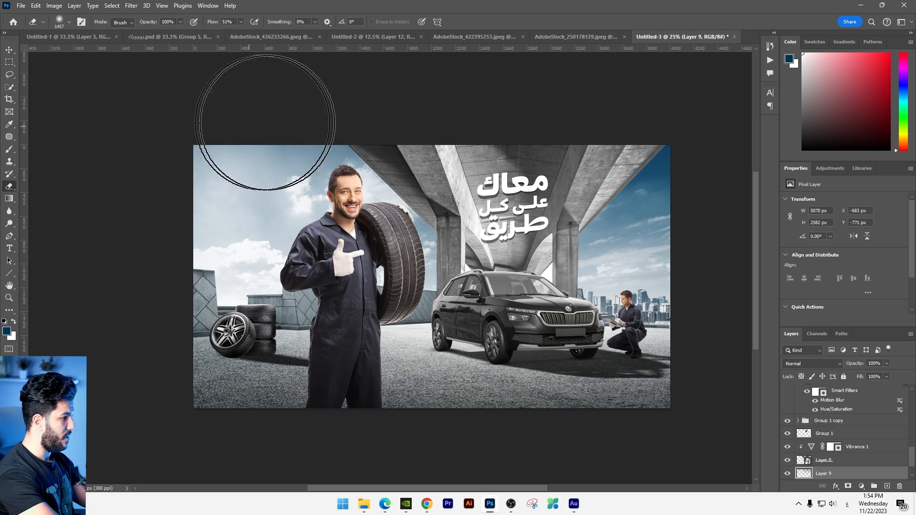
left_click_drag(462, 361, 427, 374)
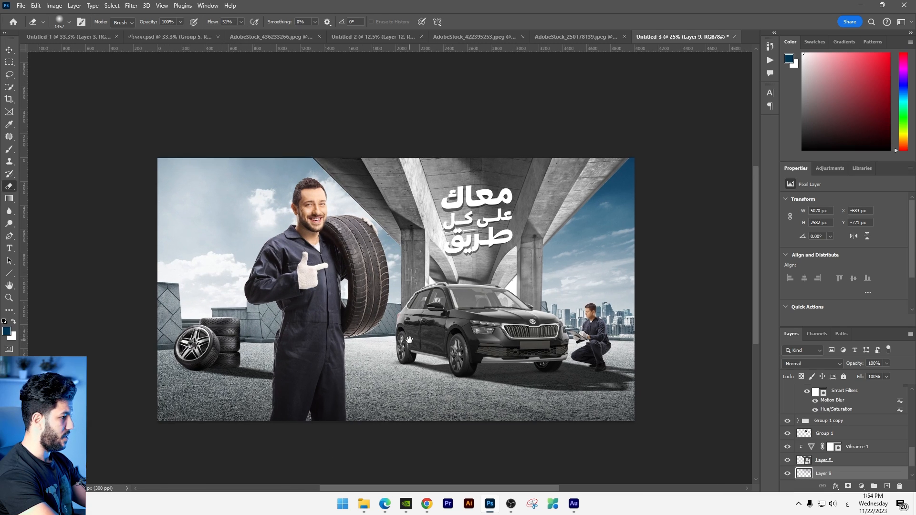
left_click_drag(428, 305, 413, 316)
- Add a Color Balance adjustment above Layer 7, shift its midtones, and set the Highlights to +2 red, -2 magenta and -4 yellow
key("v")
scroll(854, 407, "up", 10)
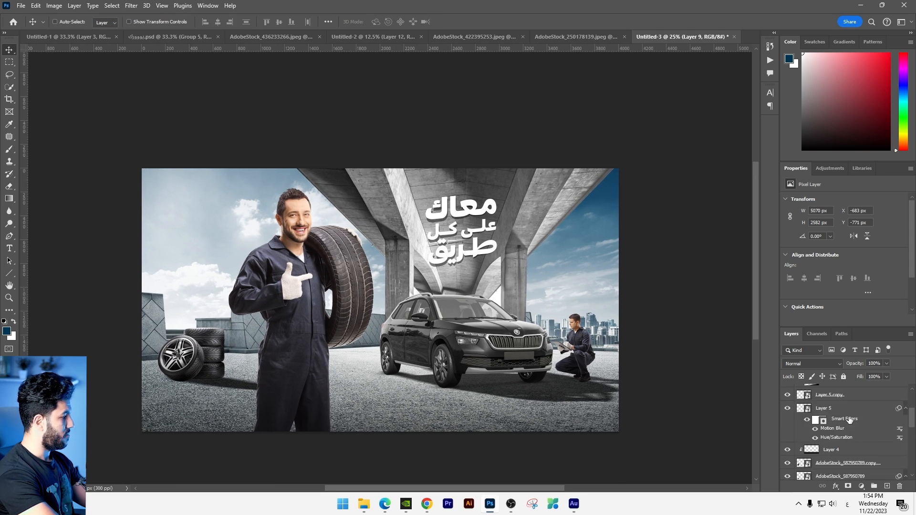
left_click(841, 392)
left_click(861, 486)
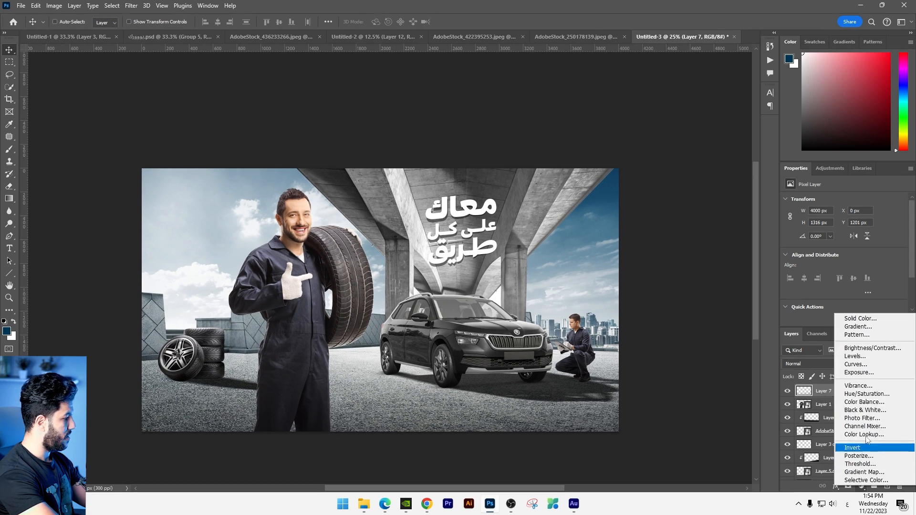
left_click(854, 405)
left_click_drag(832, 224, 828, 253)
left_click(812, 201)
left_click(838, 218)
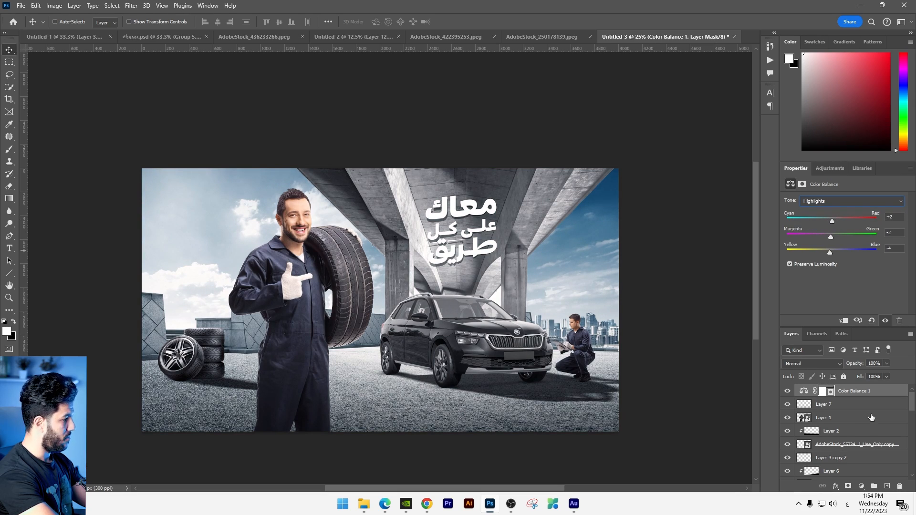
- Add a Selective Color adjustment and set its Cyans to Cyan +100, Magenta +17 and Yellow about +71
left_click(861, 485)
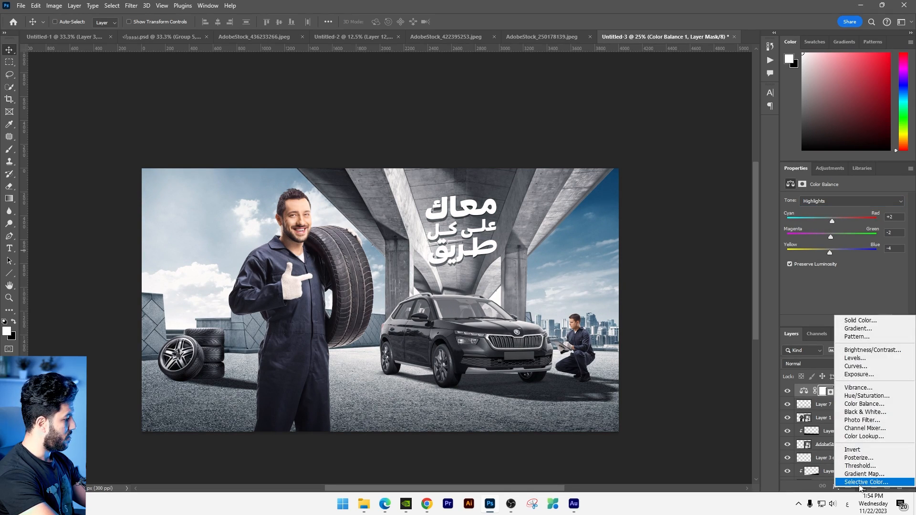
left_click(813, 484)
left_click(842, 210)
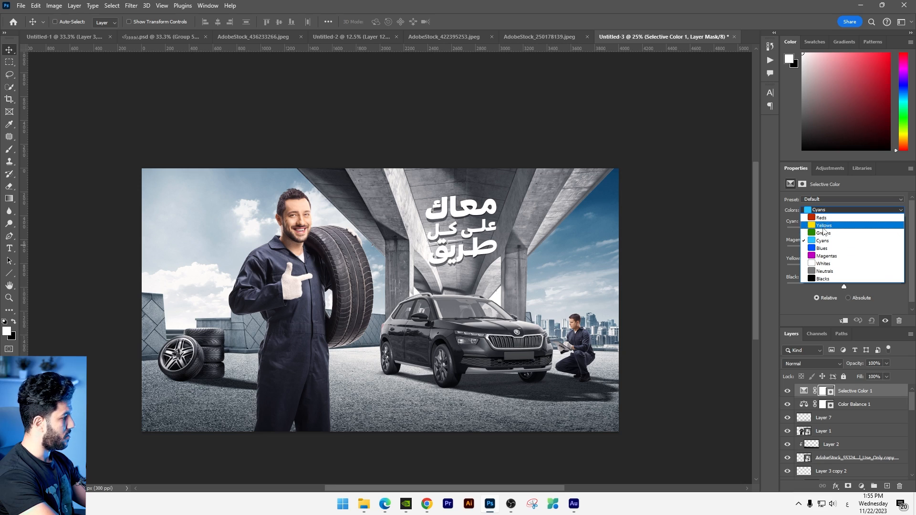
left_click(834, 244)
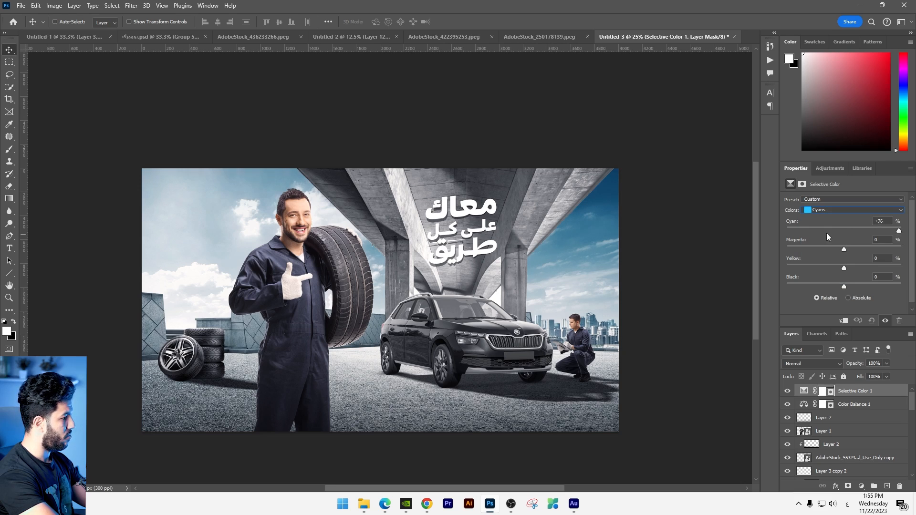
left_click_drag(857, 256, 854, 257)
left_click_drag(844, 267, 888, 258)
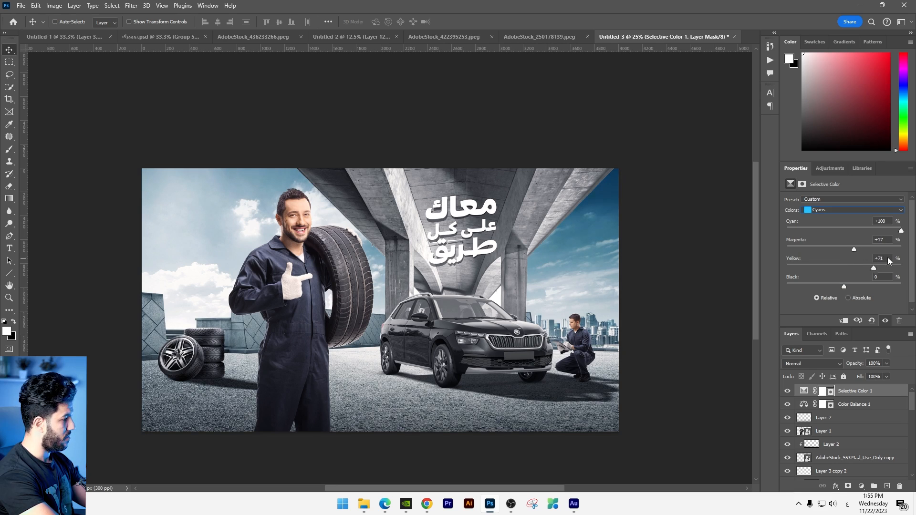
- Adjust the black amount of the Selective Color whites and set its neutrals to Magenta +7, Yellow +2 and Black +1
left_click(854, 210)
left_click(840, 233)
left_click(840, 210)
left_click(837, 250)
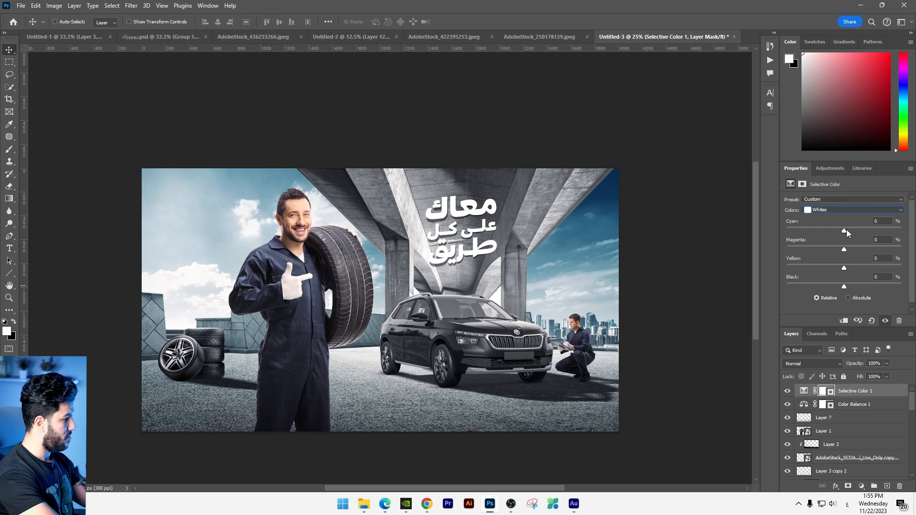
left_click(838, 209)
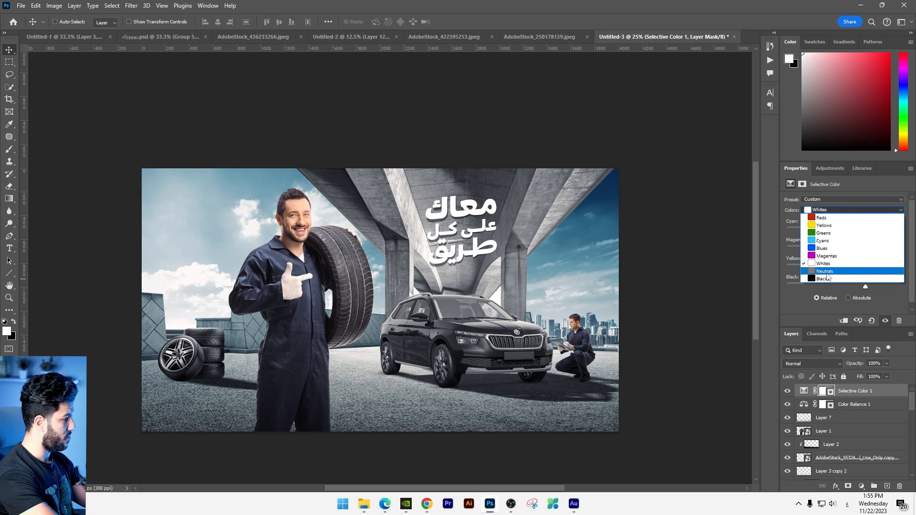
left_click(827, 273)
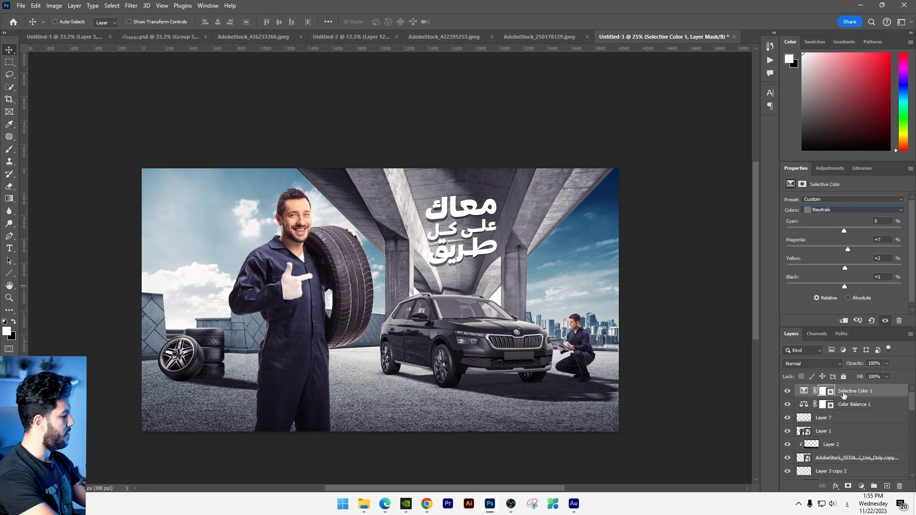
- Stamp all visible layers into a new layer above Selective Color 1 and open it in the Camera Raw Filter
left_click(859, 395)
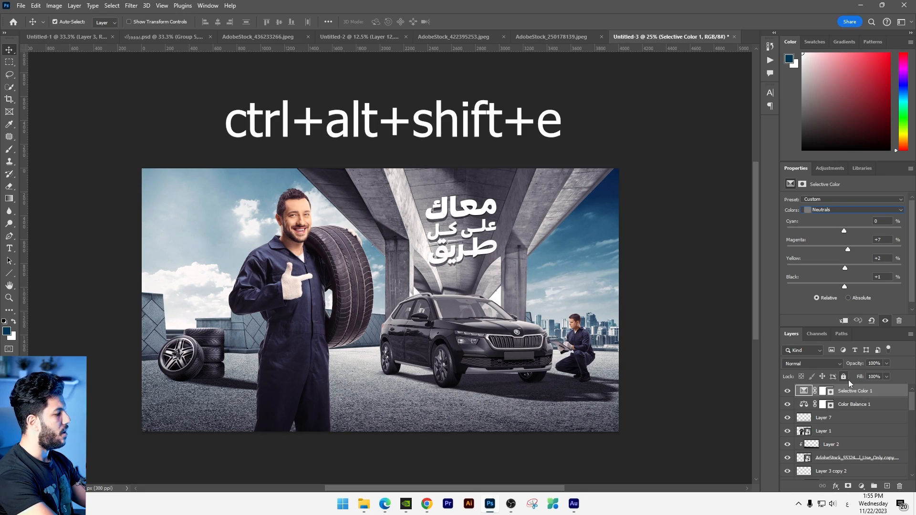
key("ctrl+alt+shift+e")
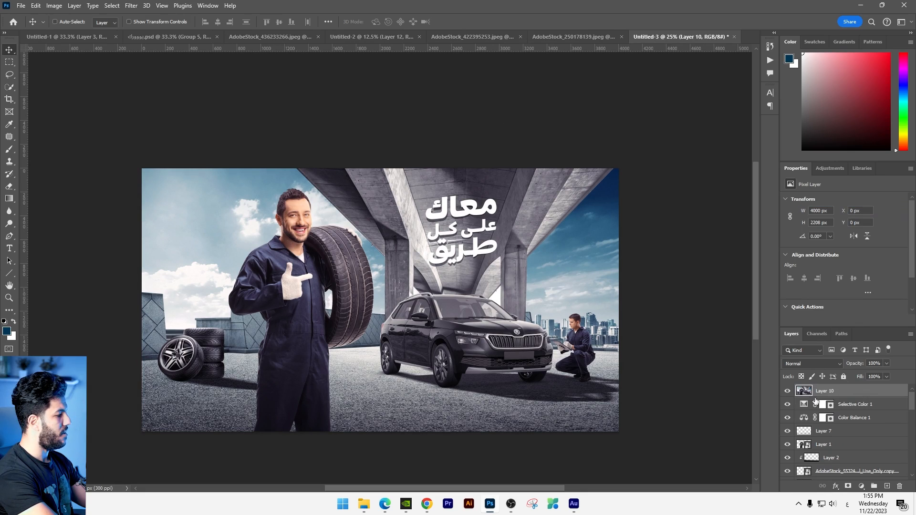
left_click(131, 5)
left_click(144, 77)
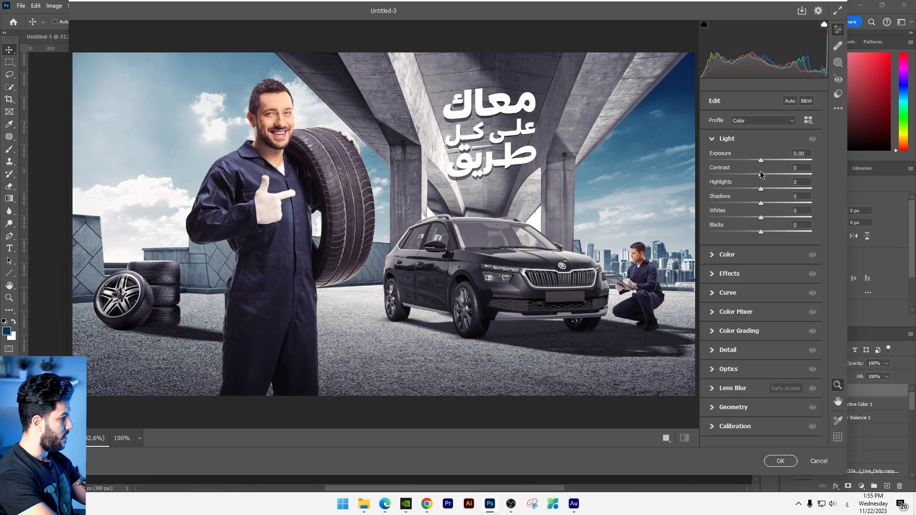
- Adjust the Light, Color and Effects settings of the merged layer in the Camera Raw Filter
left_click_drag(761, 161, 779, 203)
left_click(742, 256)
left_click_drag(760, 237, 762, 239)
left_click(734, 264)
left_click_drag(760, 197, 764, 216)
- Shift the Calibration sliders, set the Optics distortion to -10 and vignette to -26, and apply the Camera Raw Filter
left_click(735, 410)
mouse_move(760, 338)
left_mouse_down()
mouse_move(781, 339)
mouse_move(743, 340)
mouse_move(764, 342)
left_mouse_up()
left_click_drag(761, 352, 754, 352)
left_click_drag(760, 381, 771, 379)
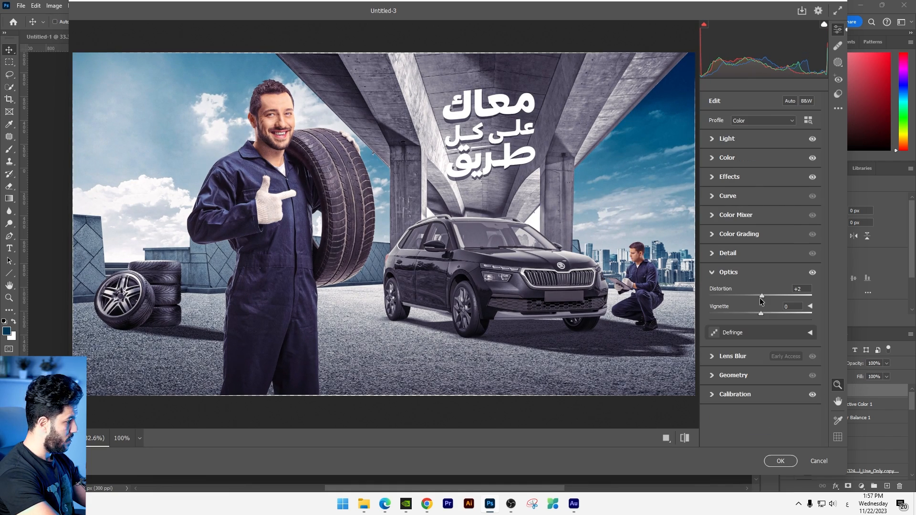
left_click_drag(762, 298, 748, 315)
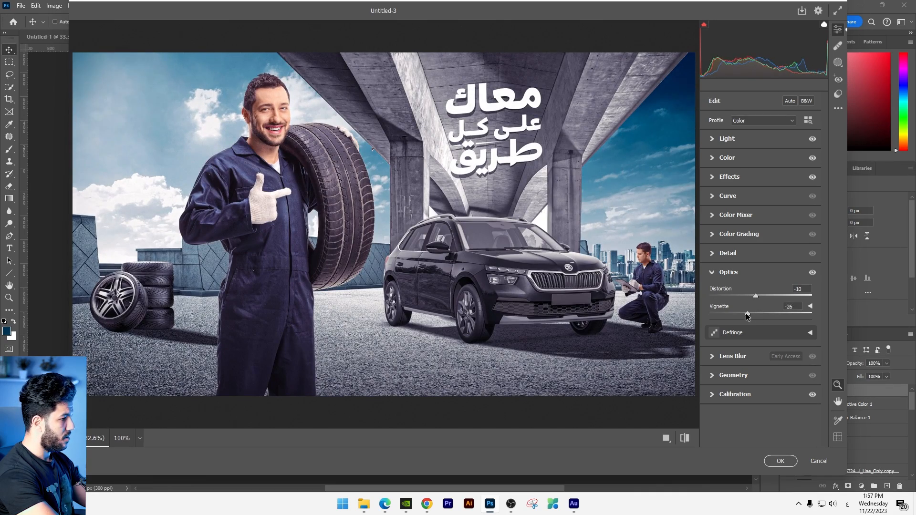
left_click(781, 461)
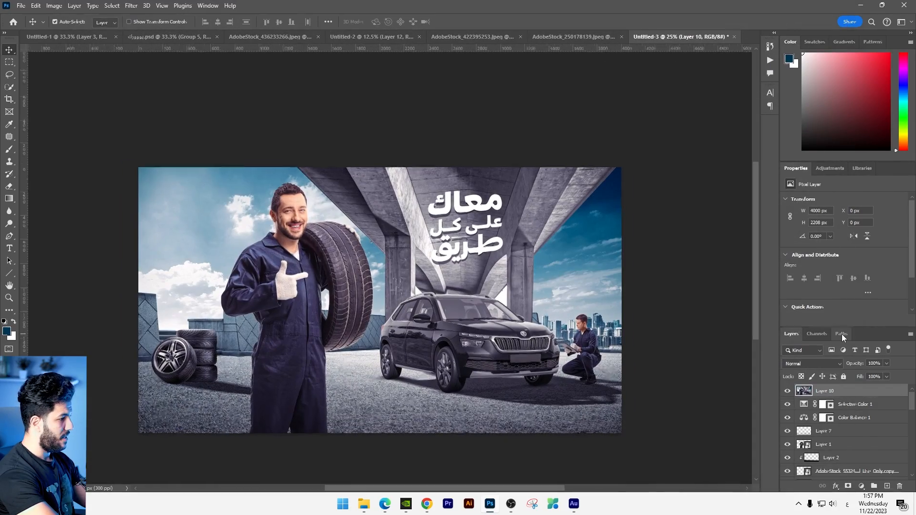
key("ctrl+plus")
key("ctrl+plus")
left_click_drag(458, 317, 554, 230)
key("ctrl+minus")
key("ctrl+minus")
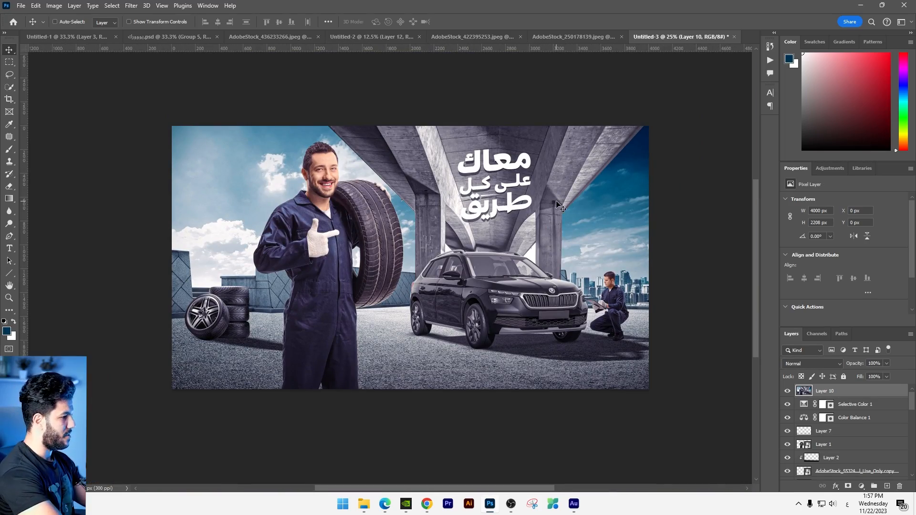
- Switch to Chrome, open freepik.com and search its assets for "mockup billboard"
key("alt+Tab")
left_click(577, 27)
type("fr")
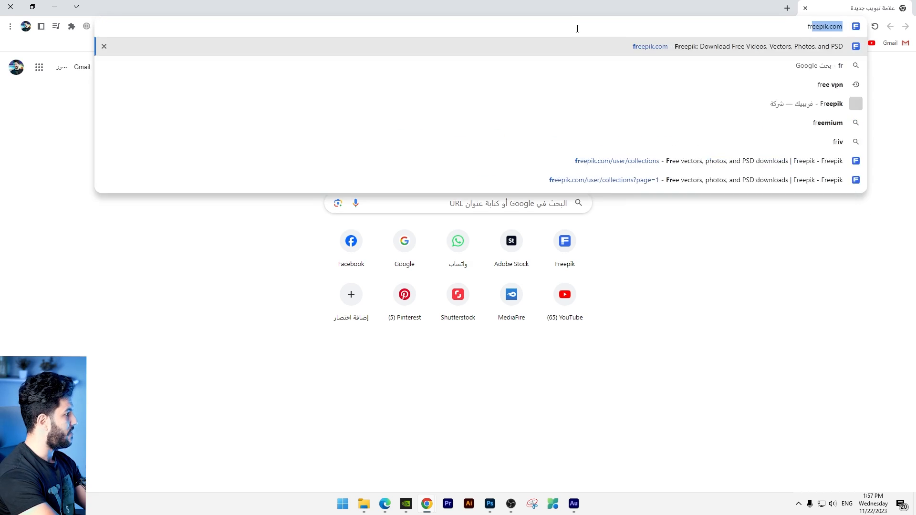
key("Return")
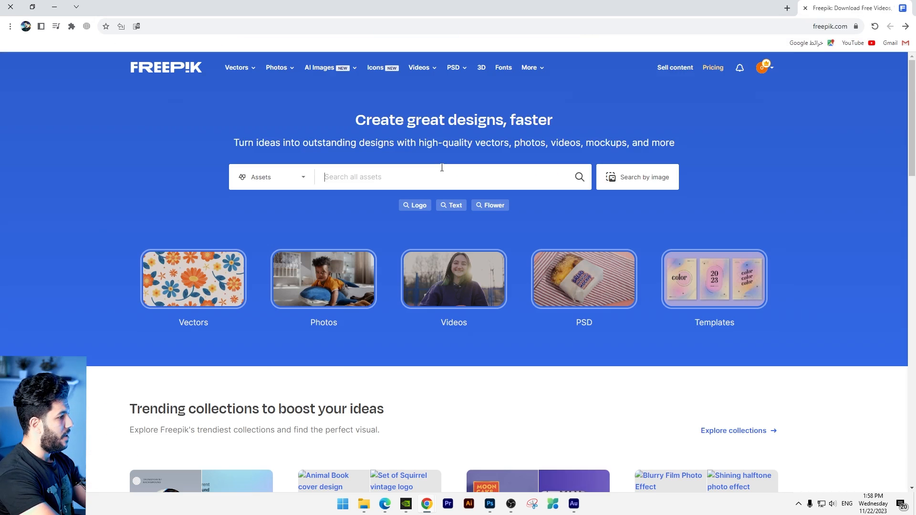
left_click(441, 167)
type("m")
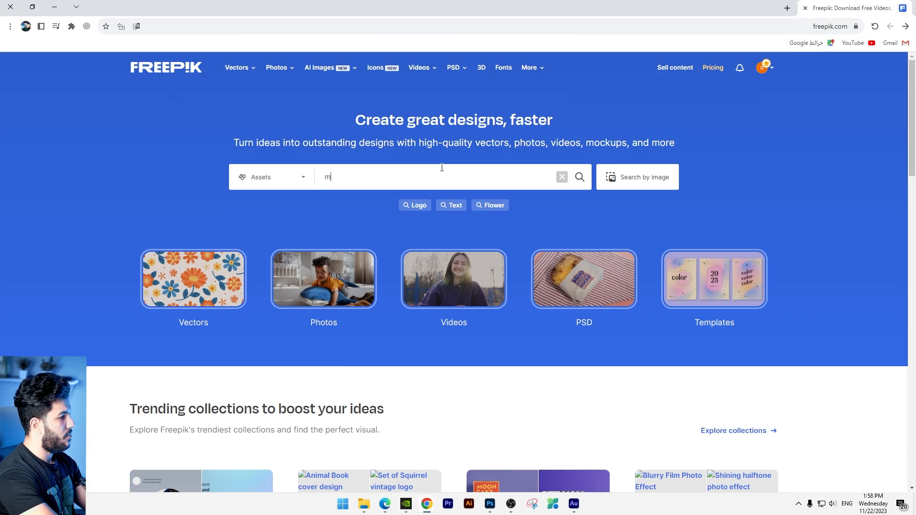
type("ockup bil")
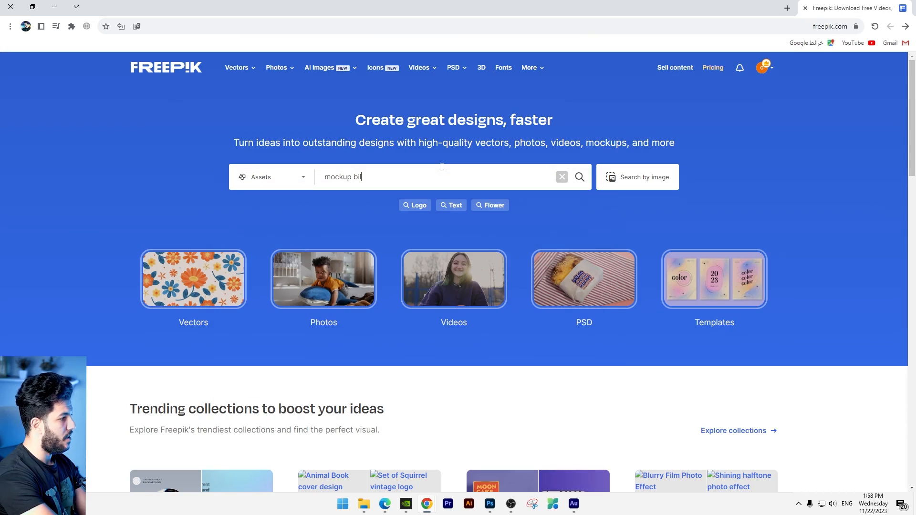
type("lboard")
key("Return")
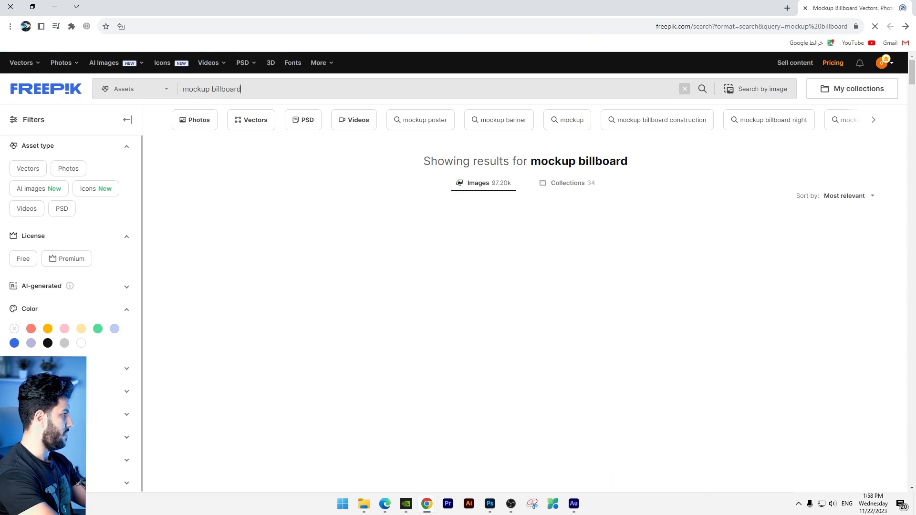
- Download the yellow night-time billboard mockup archive and open its 589.psd file in Photoshop
scroll(648, 95, "down", 5)
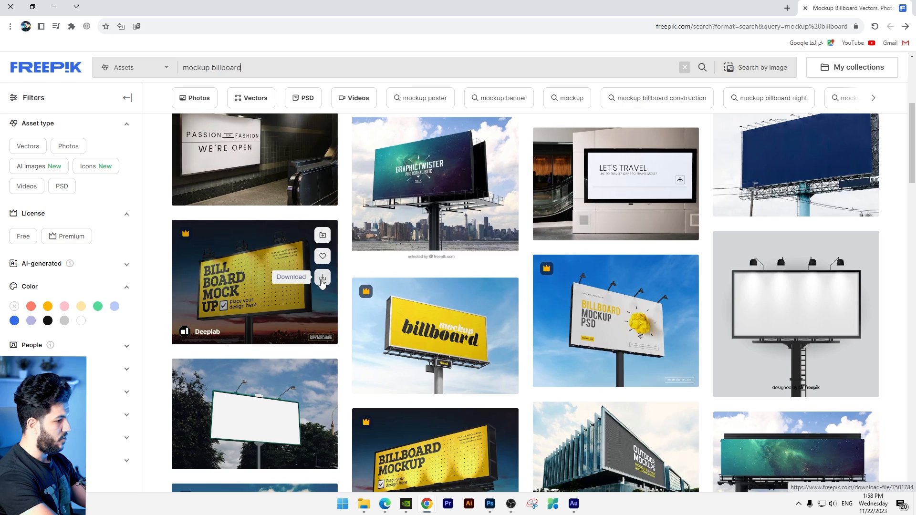
left_click(322, 278)
scroll(323, 279, "down", 2)
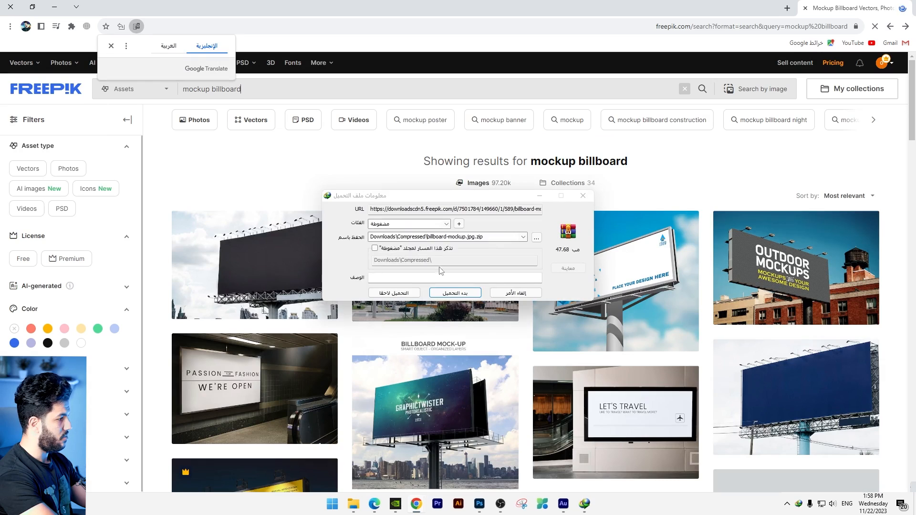
left_click(384, 282)
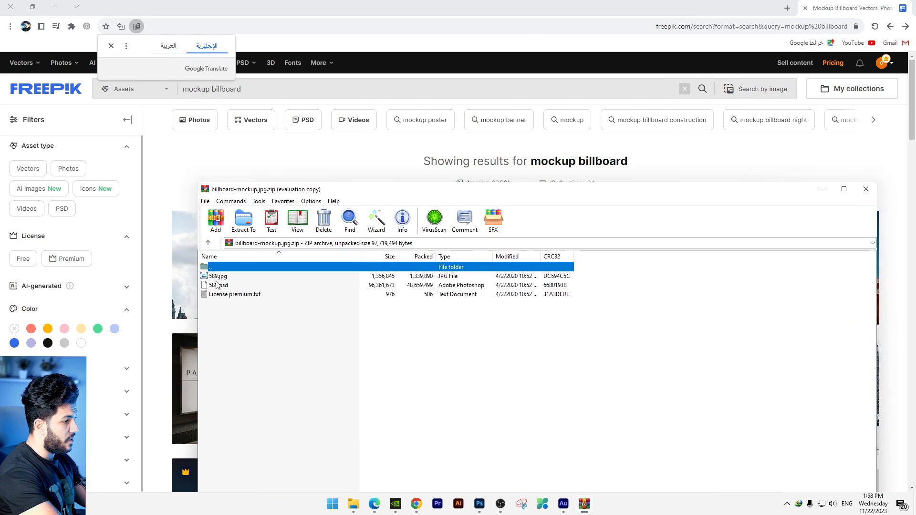
double_click(220, 285)
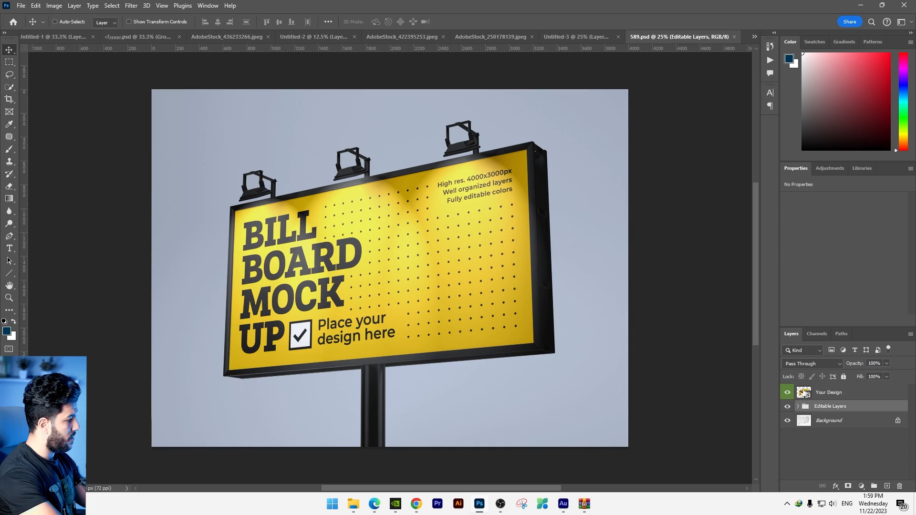
- Place Untitled-3.jpg inside the Your Design smart object, scale it to about 310% to cover the canvas, and save and close it
double_click(804, 392)
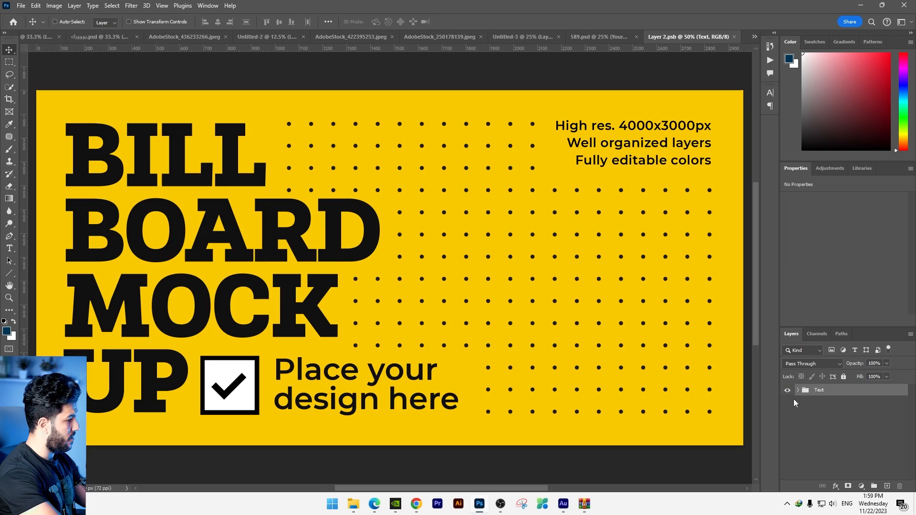
key("alt+Tab")
left_click_drag(107, 110, 391, 269)
key("alt+Tab")
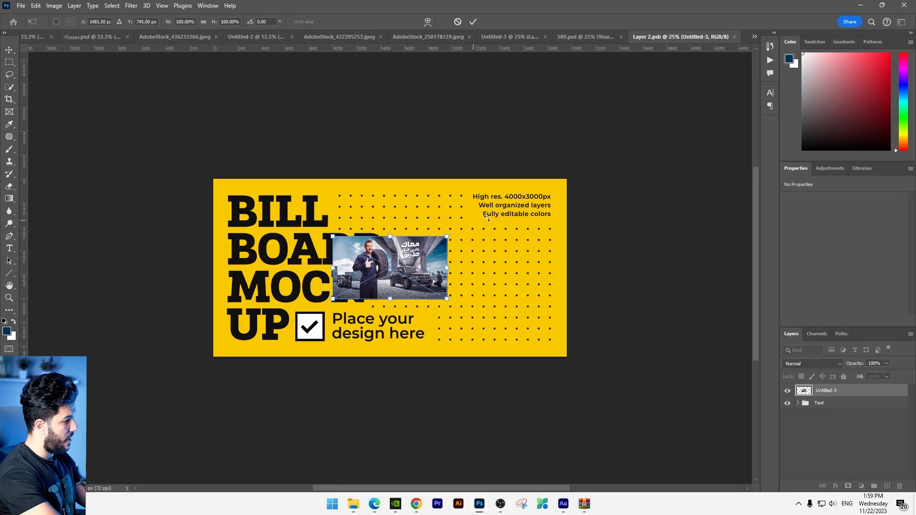
left_click_drag(448, 238, 535, 209)
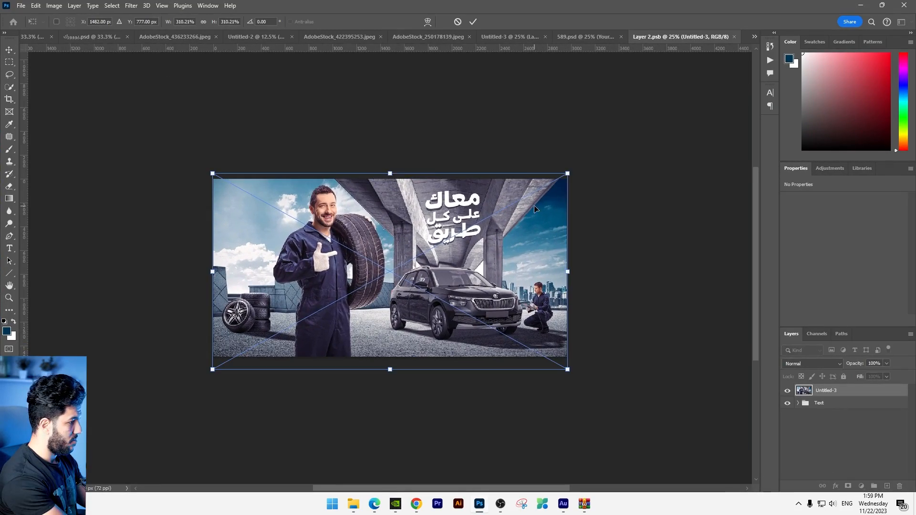
key("Return")
left_click(733, 36)
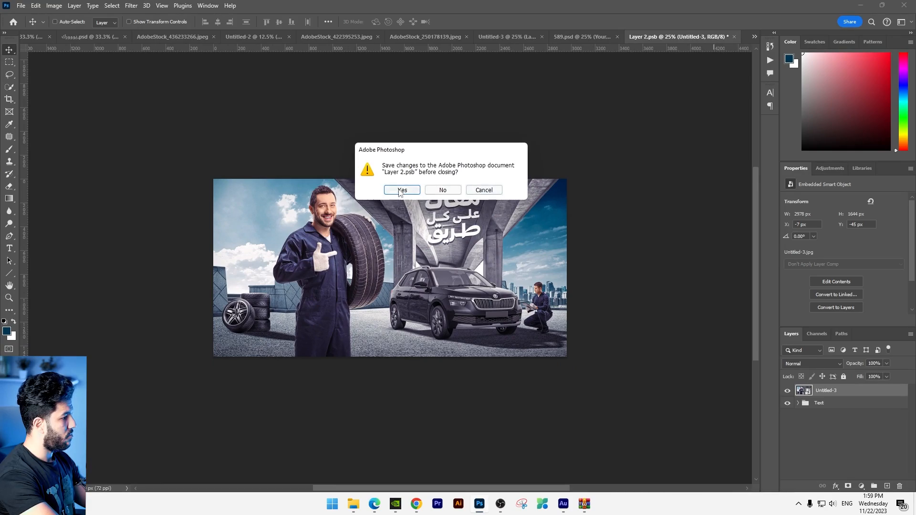
key("Return")
- Hide the Color Lookup 1 layer in the Editable Layers group and set the Spot Lights group's opacity to 78%
key("ctrl+plus")
key("ctrl+plus")
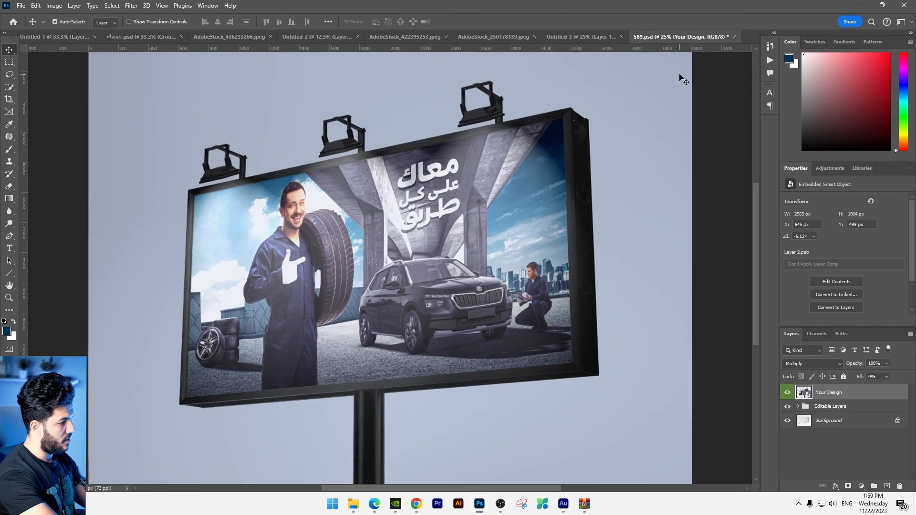
key("ctrl+minus")
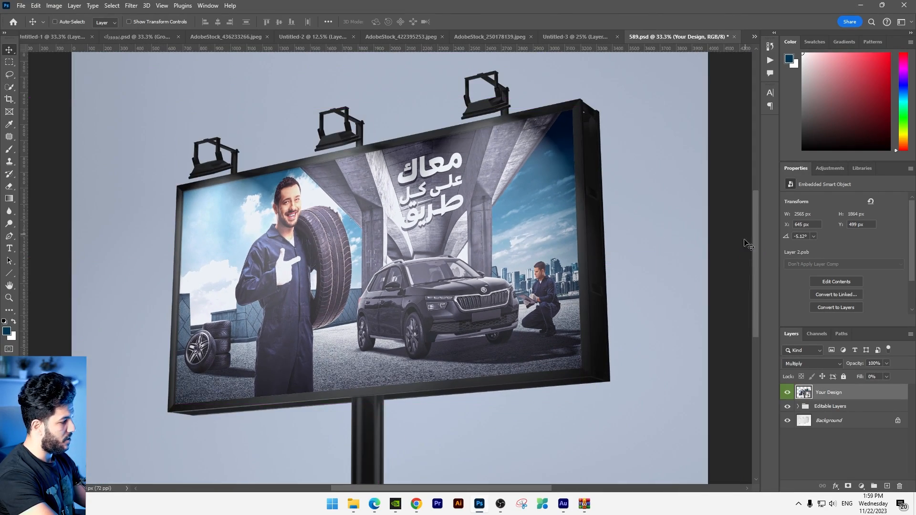
left_click(798, 407)
left_click(787, 422)
left_click(851, 439)
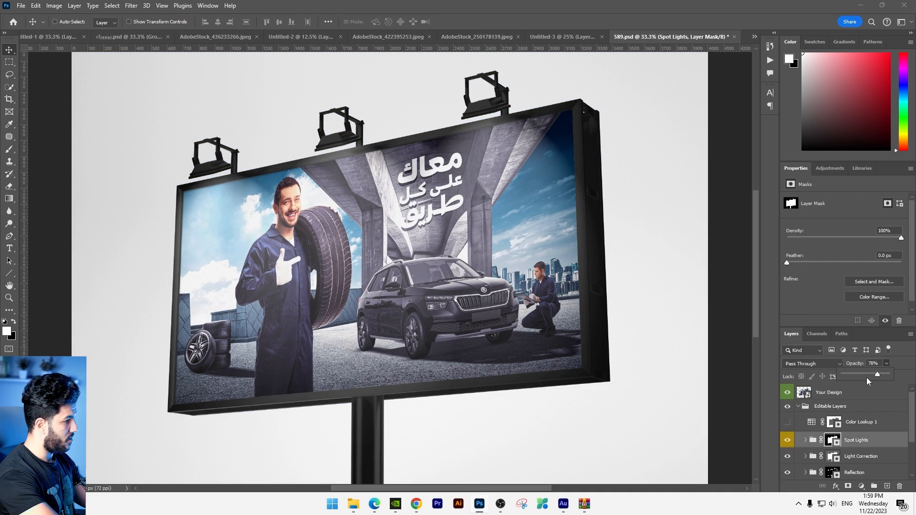
- Hide the mockup's Background layer and place 589.jpg from the archive above it at full canvas size
scroll(663, 334, "down", 1)
key("ctrl+minus")
scroll(826, 408, "down", 2)
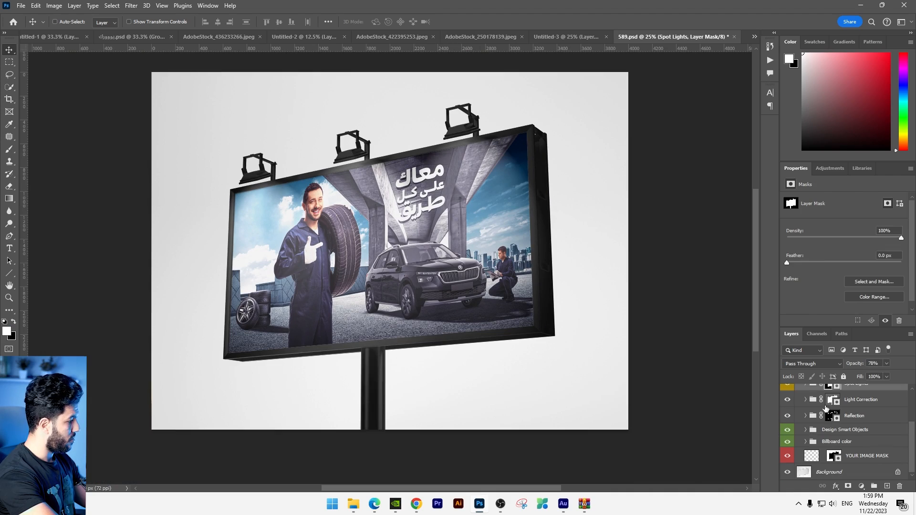
left_click(854, 473)
left_click(788, 472)
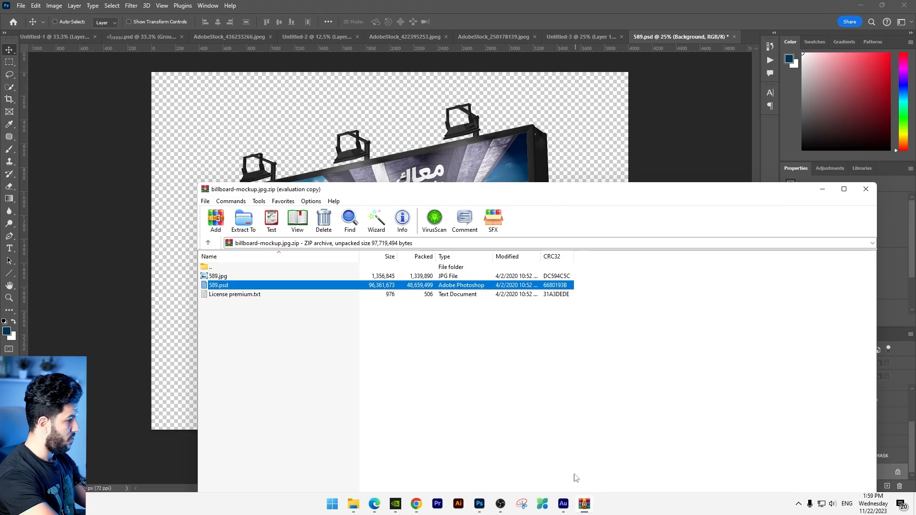
left_click_drag(228, 287, 325, 120)
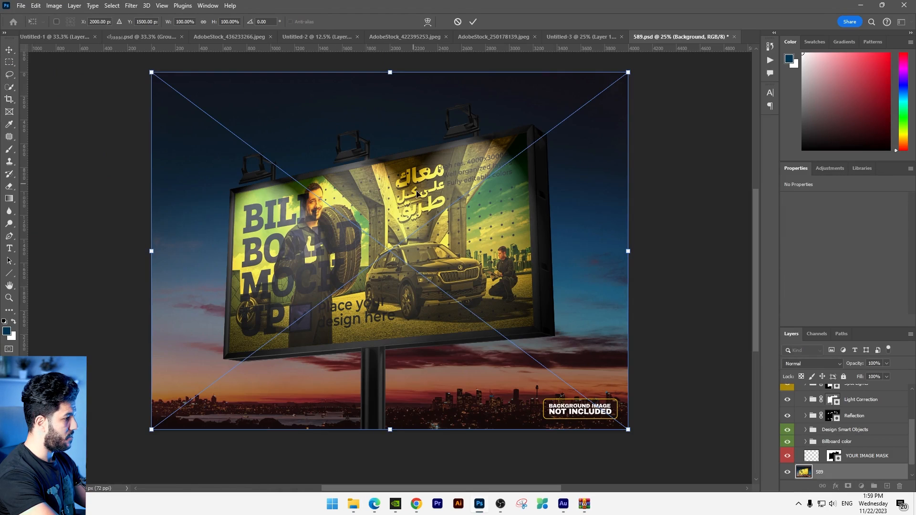
key("Return")
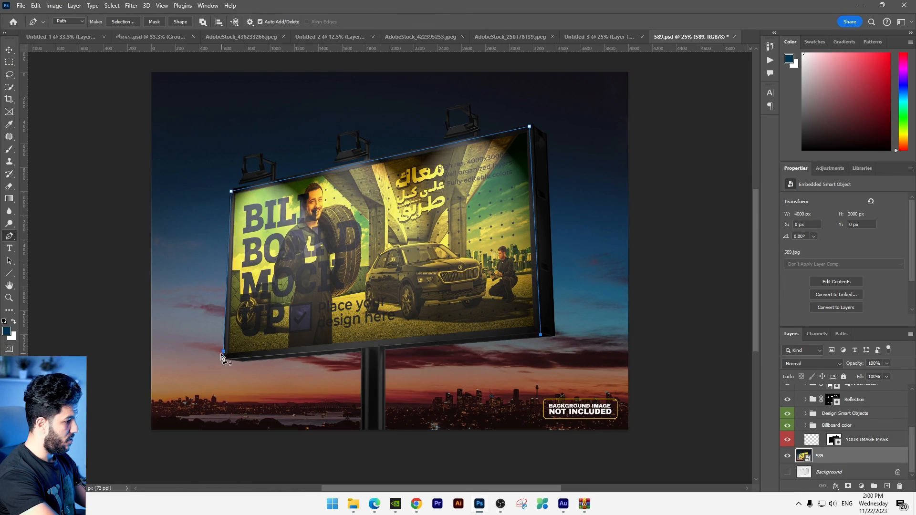
- Select the billboard face with a Pen tool path, rasterize the 589 layer, delete the selected area from it and deselect
left_click(222, 359)
key("ctrl+Return")
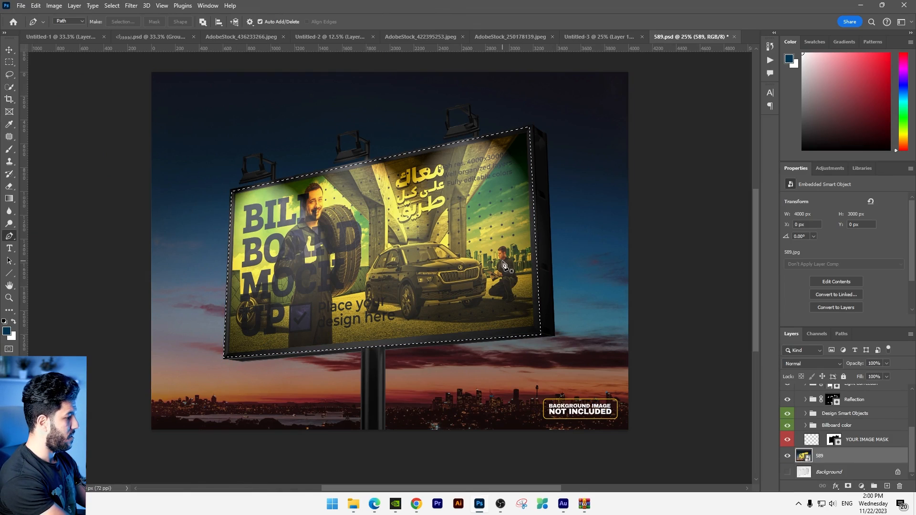
key("Delete")
key("Return")
right_click(840, 455)
left_click(842, 249)
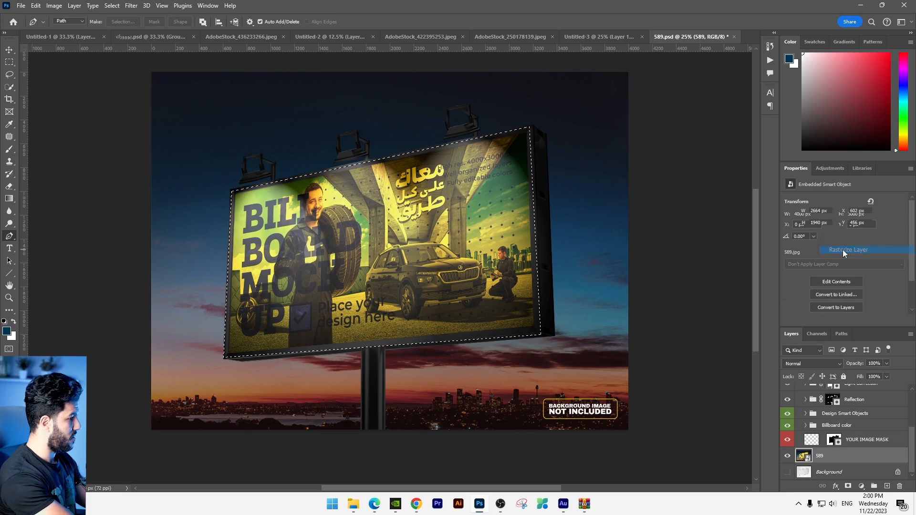
key("ctrl+d")
key("ctrl+minus")
key("ctrl+plus")
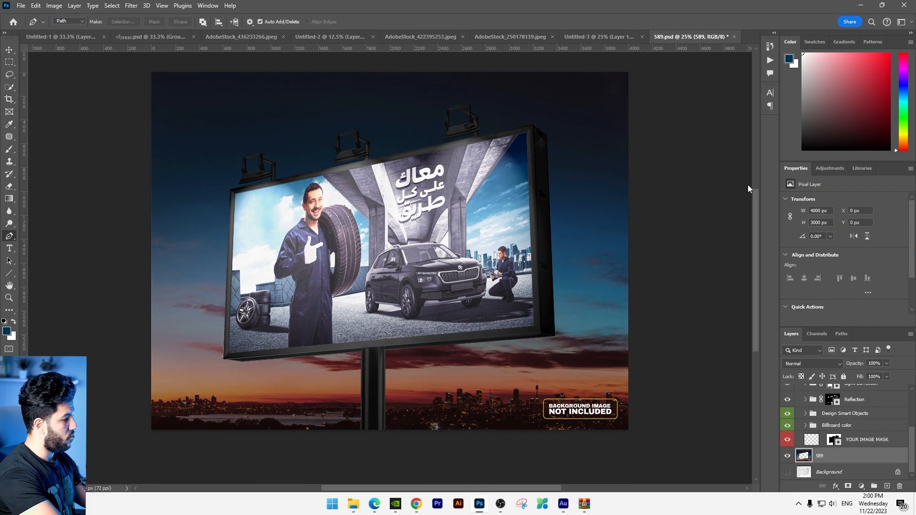
- Brighten the 589 night-sky layer with Curves and lower the Spot Lights group's opacity to 54%
key("ctrl+m")
mouse_move(585, 233)
left_mouse_down()
mouse_move(585, 209)
mouse_move(583, 217)
left_mouse_up()
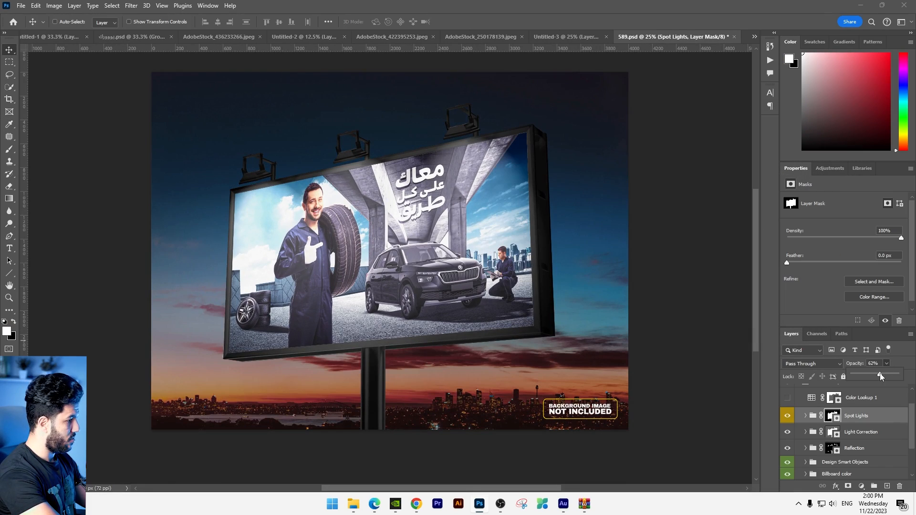
left_click_drag(879, 373, 877, 375)
key("space")
mouse_move(346, 277)
left_mouse_down()
mouse_move(403, 315)
mouse_move(353, 262)
left_mouse_up()
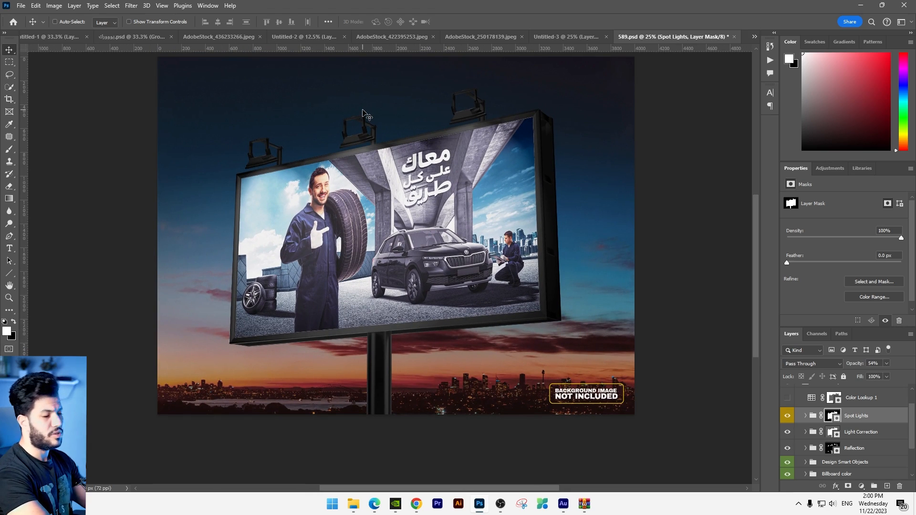